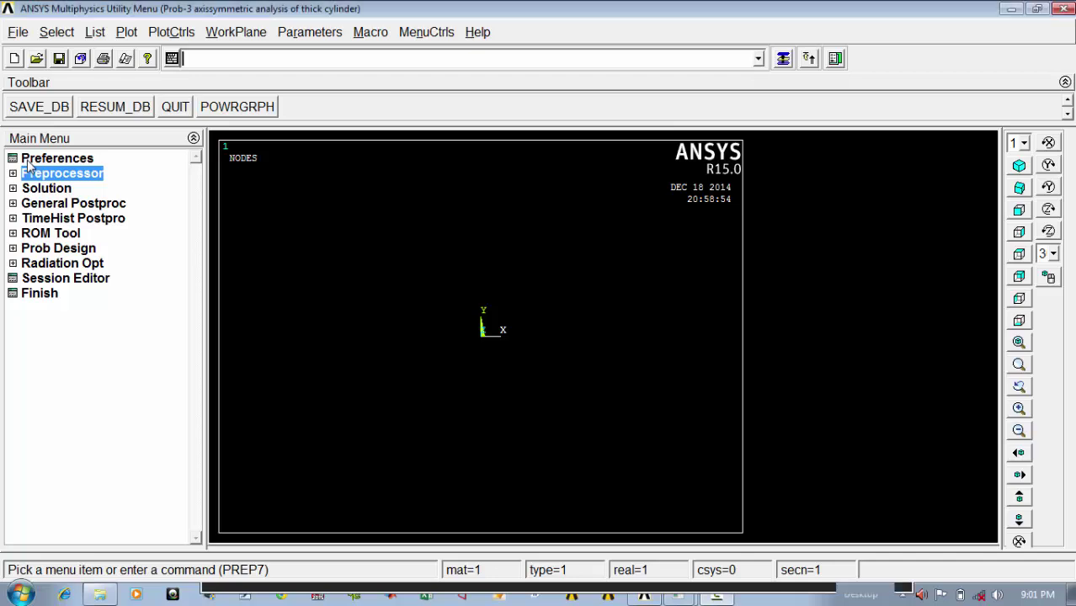
# - Limit the GUI discipline preferences to Structural only, with thermal, fluid and all electromagnetic disciplines turned off
pyautogui.click(28, 164)
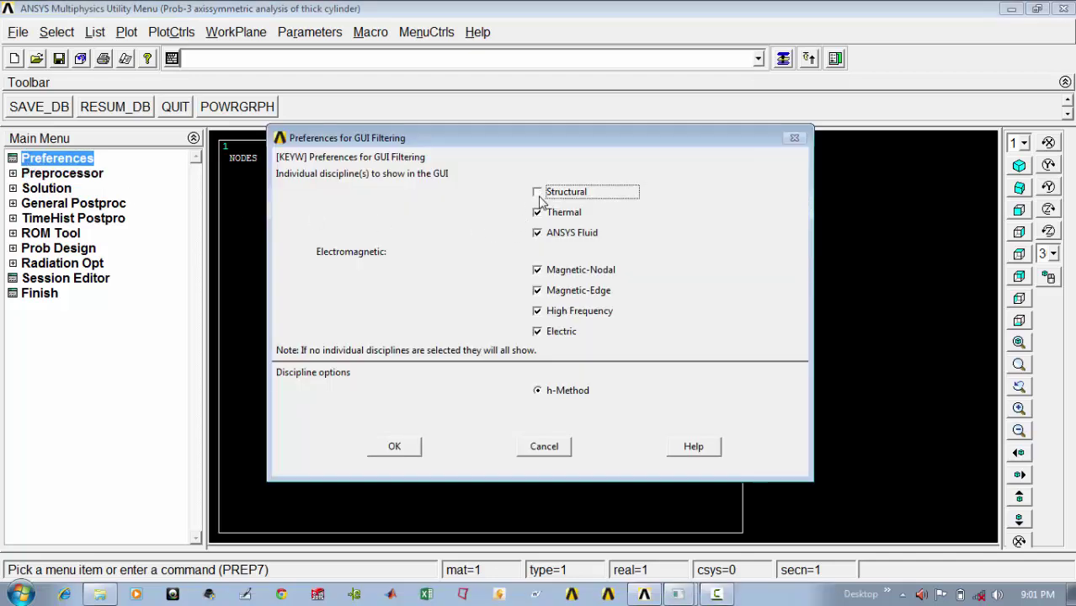
pyautogui.click(396, 446)
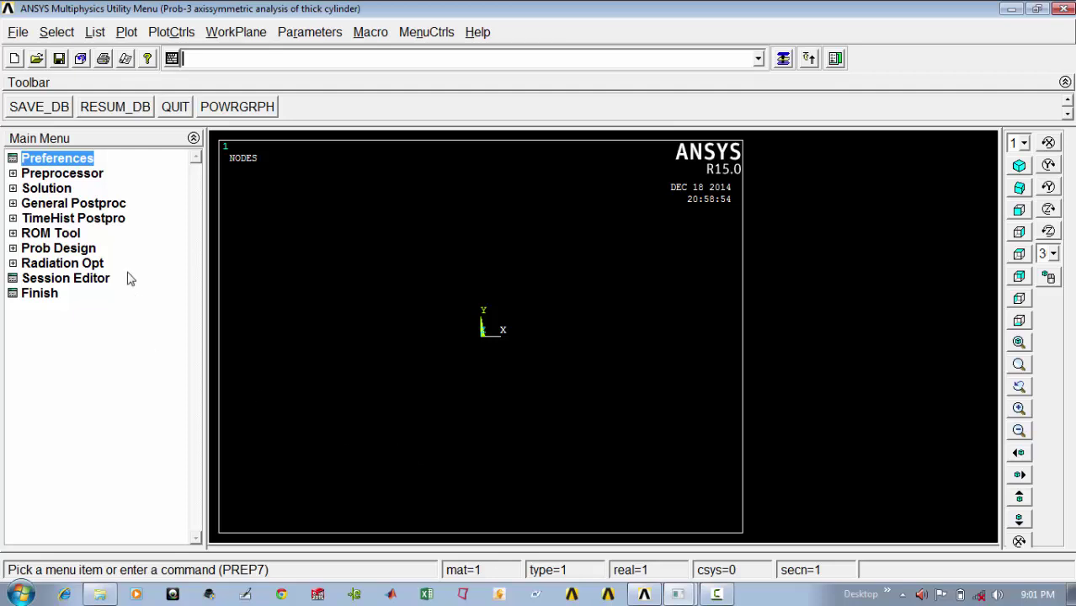
pyautogui.click(79, 160)
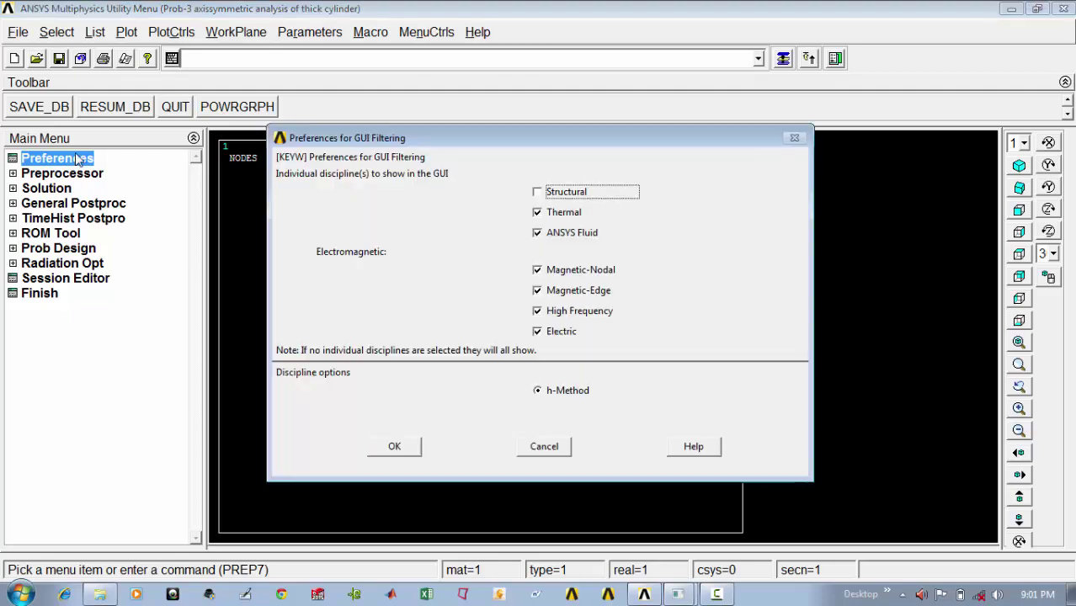
pyautogui.click(538, 213)
pyautogui.click(537, 233)
pyautogui.click(537, 270)
pyautogui.click(537, 290)
pyautogui.click(537, 311)
pyautogui.click(537, 331)
pyautogui.click(537, 192)
pyautogui.click(396, 448)
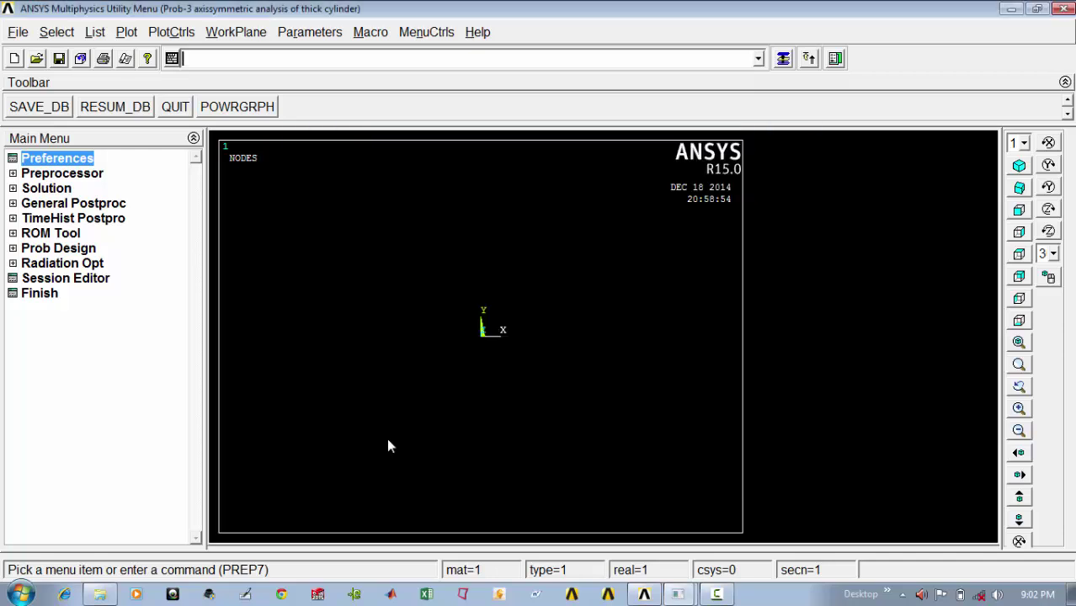
# - Add a structural Solid 8 node 183 element as element type reference number 1
pyautogui.click(52, 173)
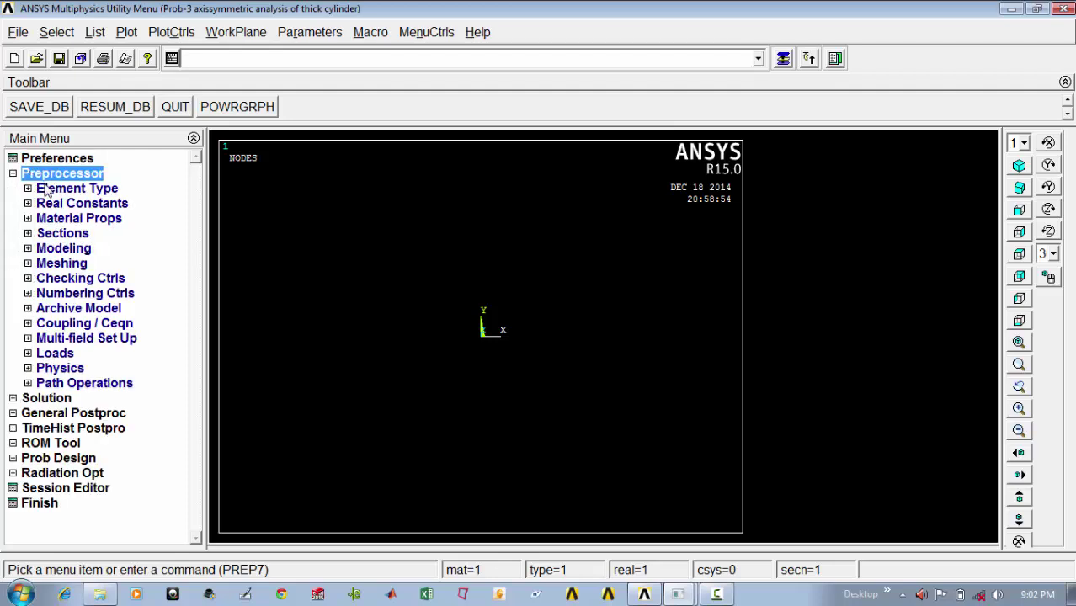
pyautogui.click(47, 190)
pyautogui.click(62, 204)
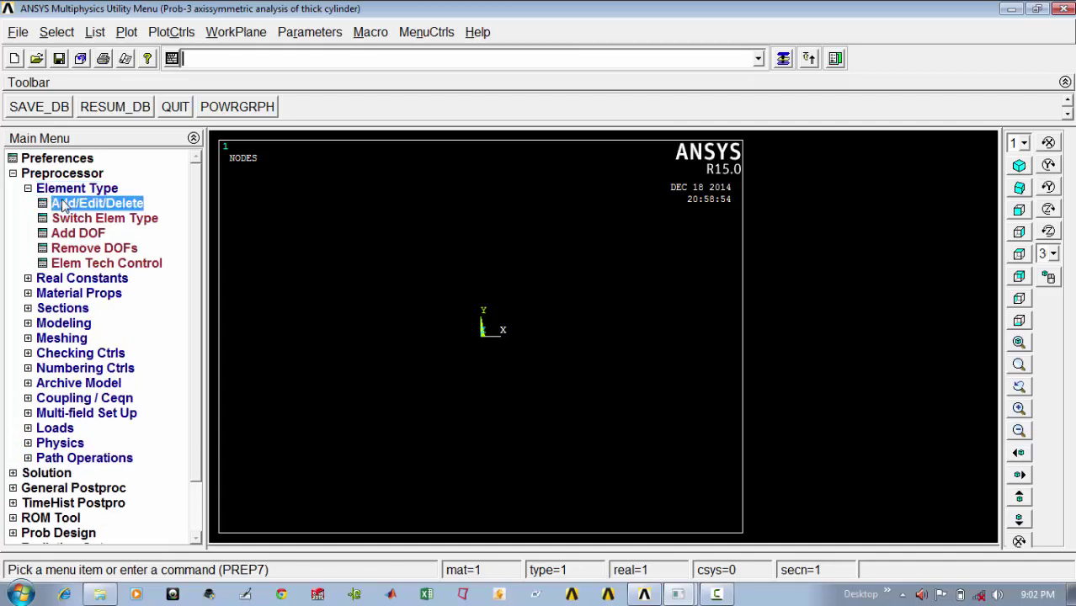
pyautogui.click(123, 406)
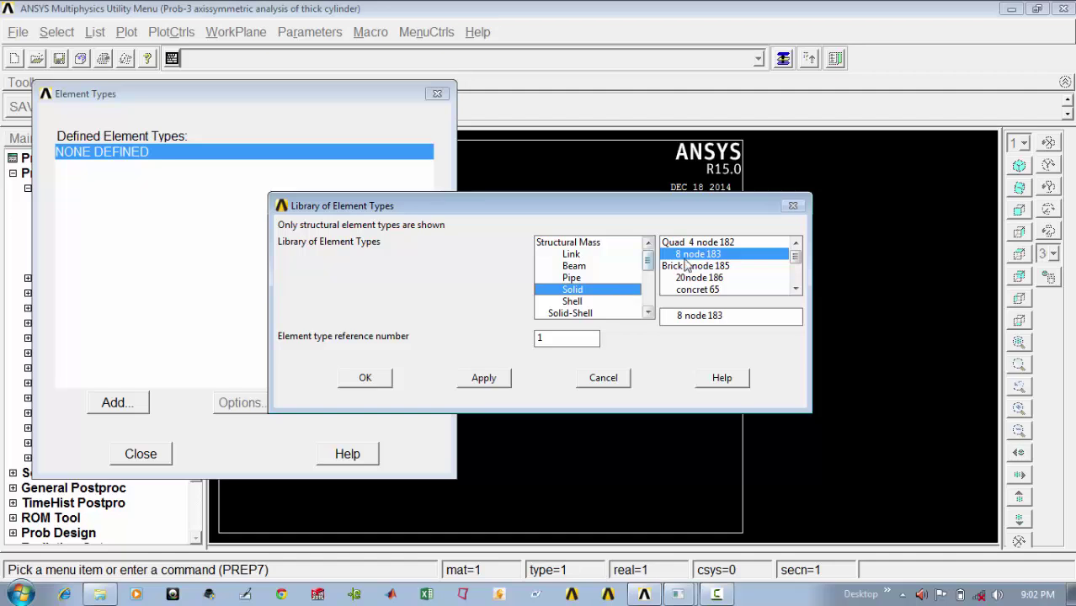
pyautogui.click(365, 378)
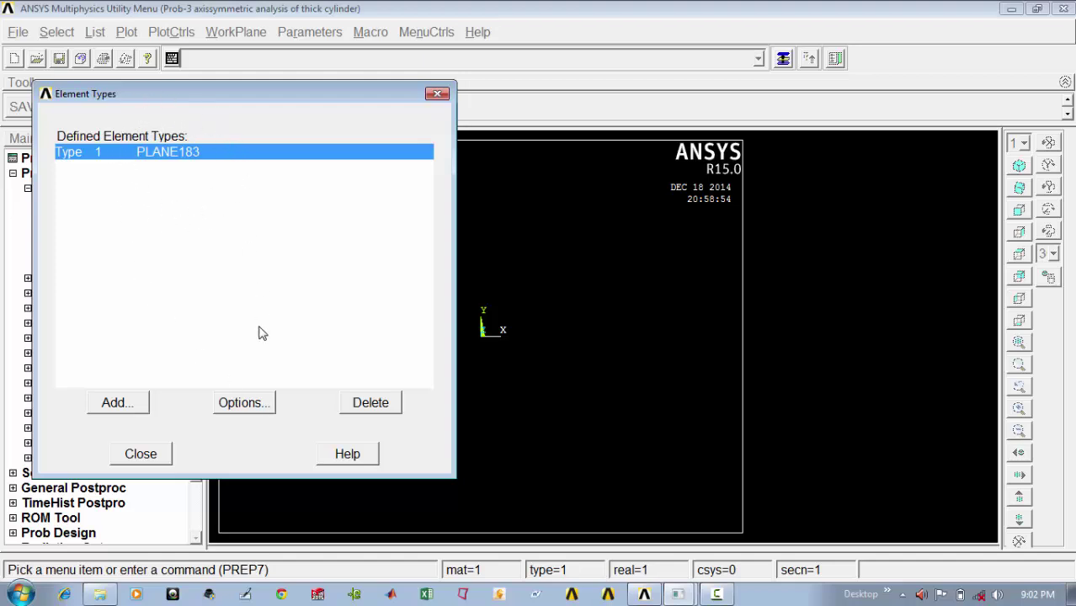
# - Set the PLANE183 element behavior to Axisymmetric and finish the element type definition
pyautogui.click(254, 406)
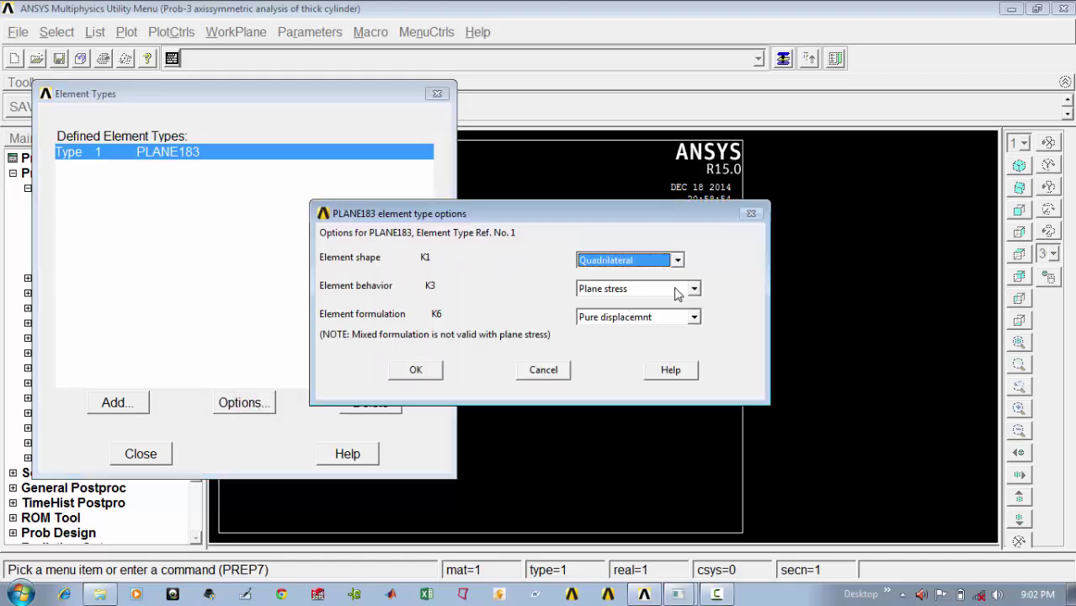
pyautogui.click(694, 289)
pyautogui.click(690, 312)
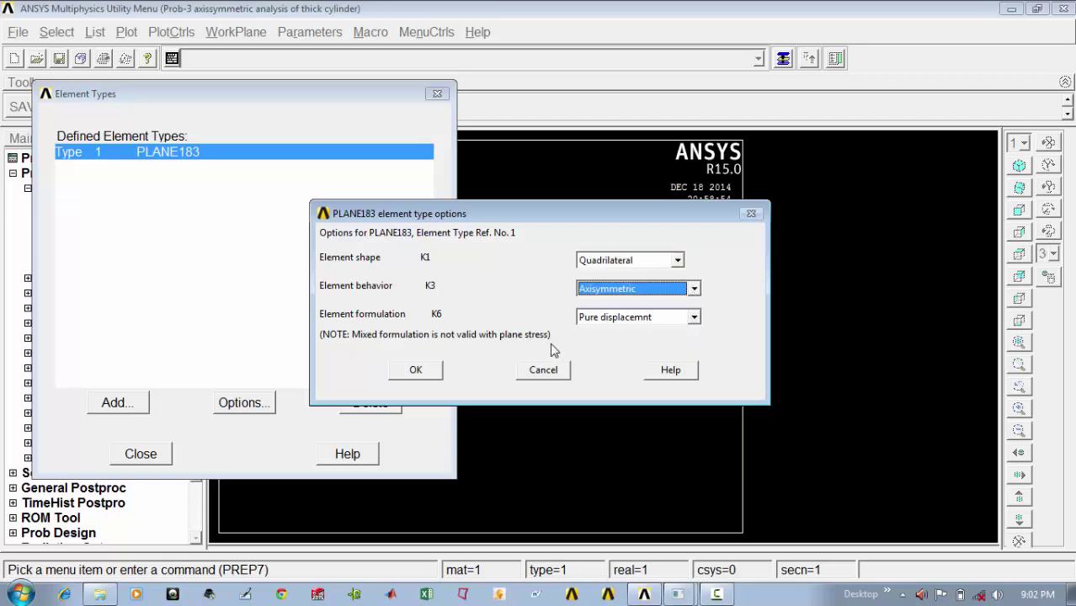
pyautogui.click(419, 370)
pyautogui.click(143, 464)
pyautogui.click(27, 189)
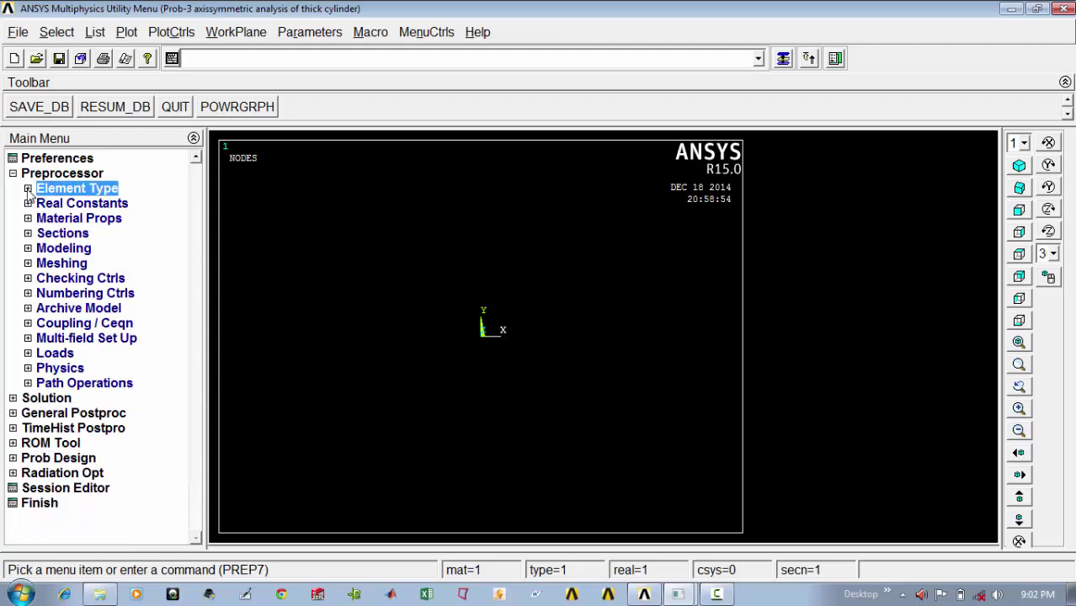
# - Define a structural linear elastic isotropic material for material model number 1 with EX 2e5 and PRXY 0.3
pyautogui.click(46, 219)
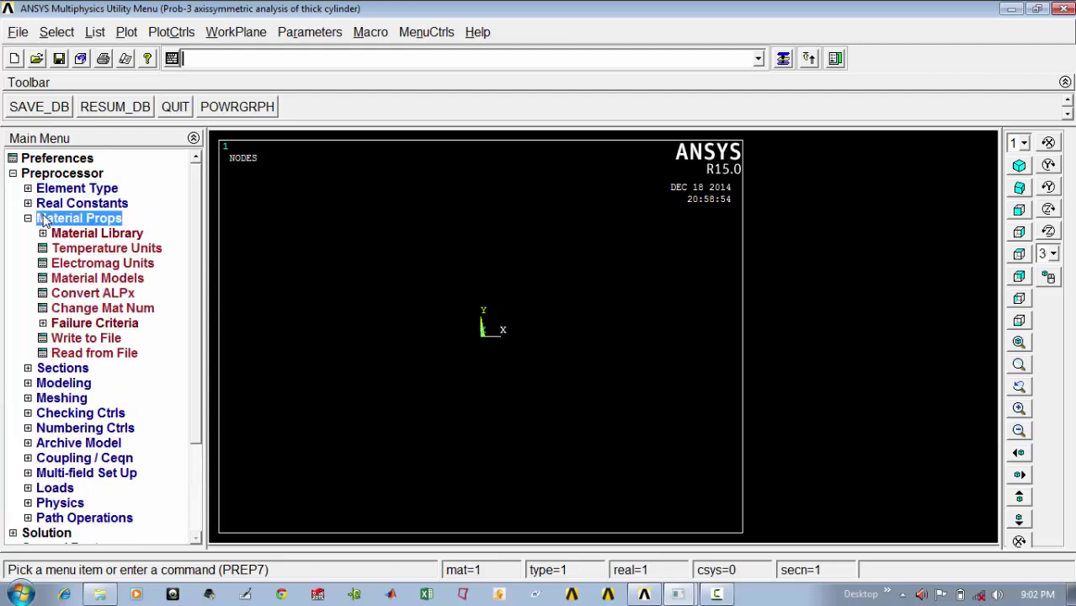
pyautogui.click(103, 283)
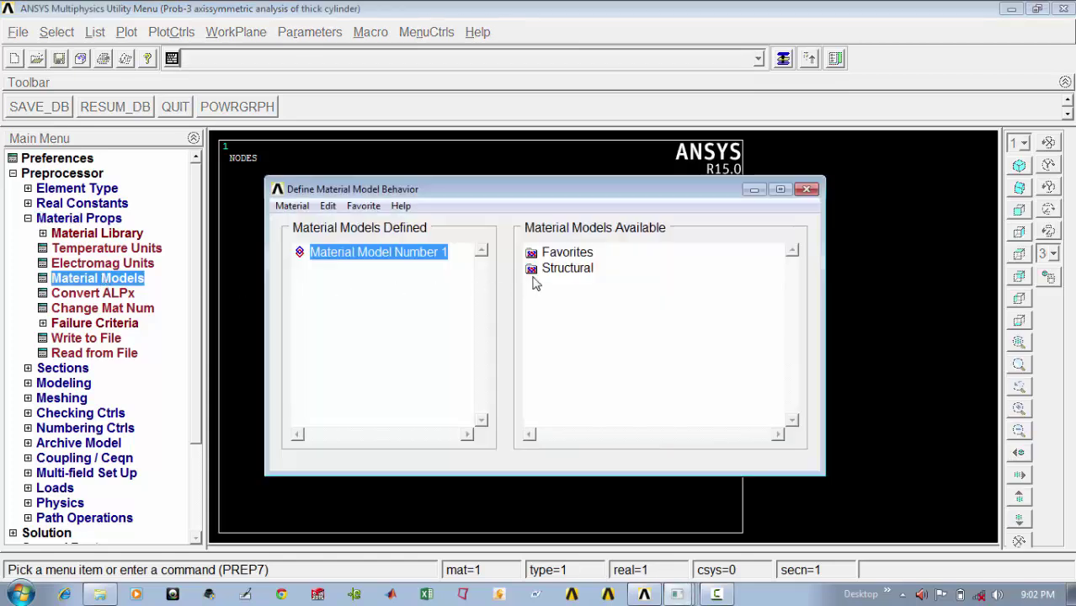
pyautogui.doubleClick(556, 269)
pyautogui.doubleClick(581, 285)
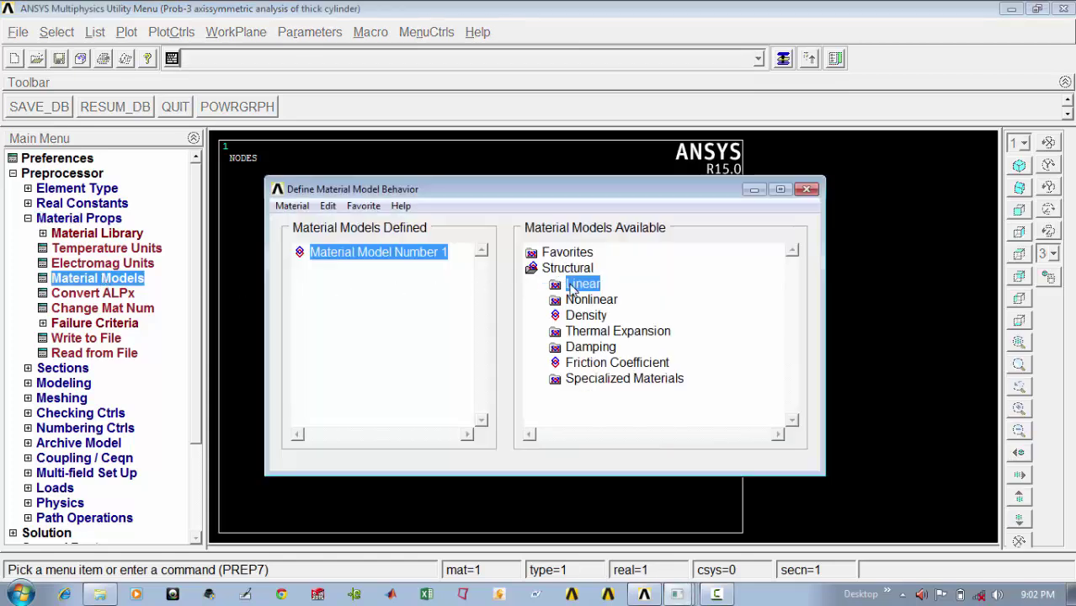
pyautogui.doubleClick(591, 301)
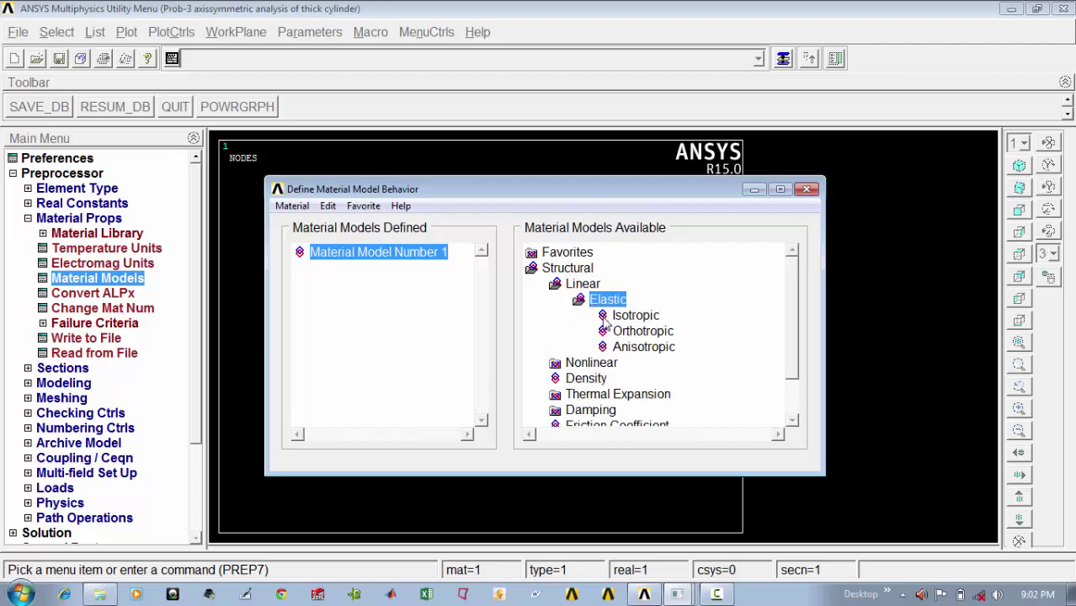
pyautogui.doubleClick(603, 318)
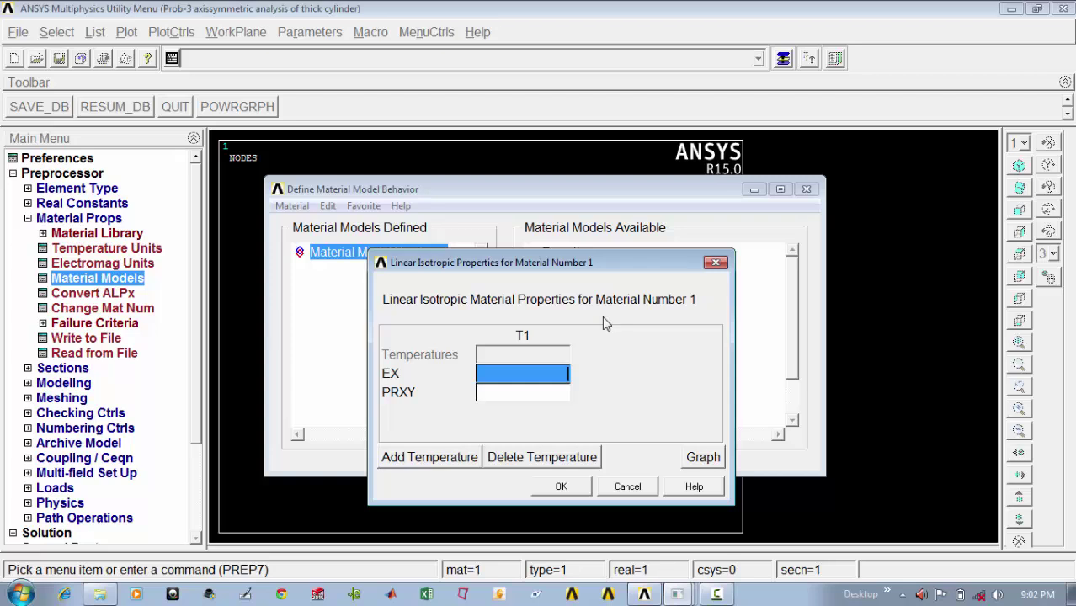
pyautogui.write('2')
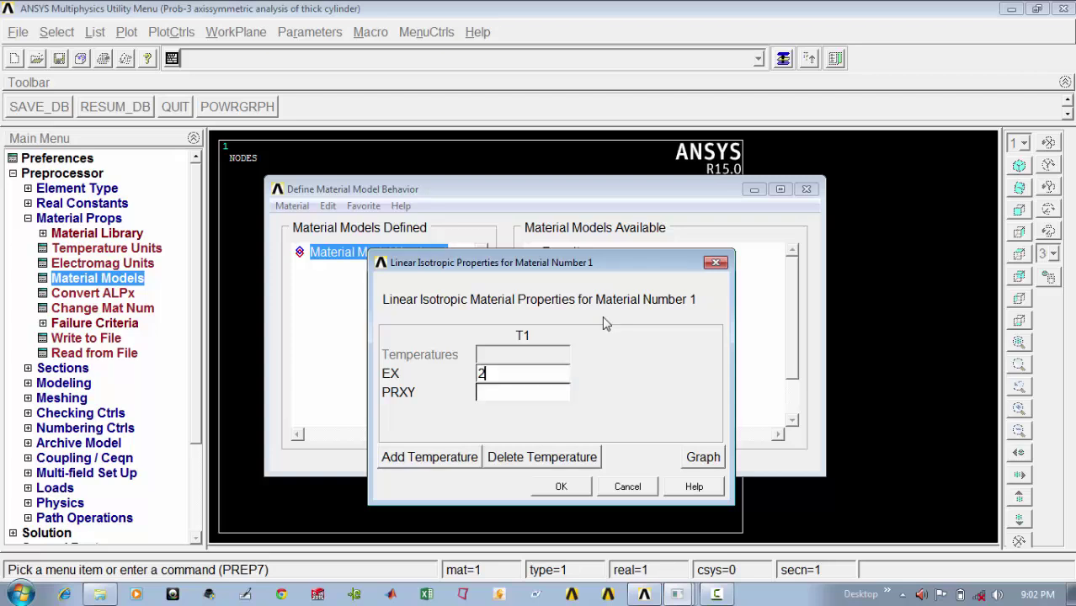
pyautogui.write('e5')
pyautogui.click(555, 395)
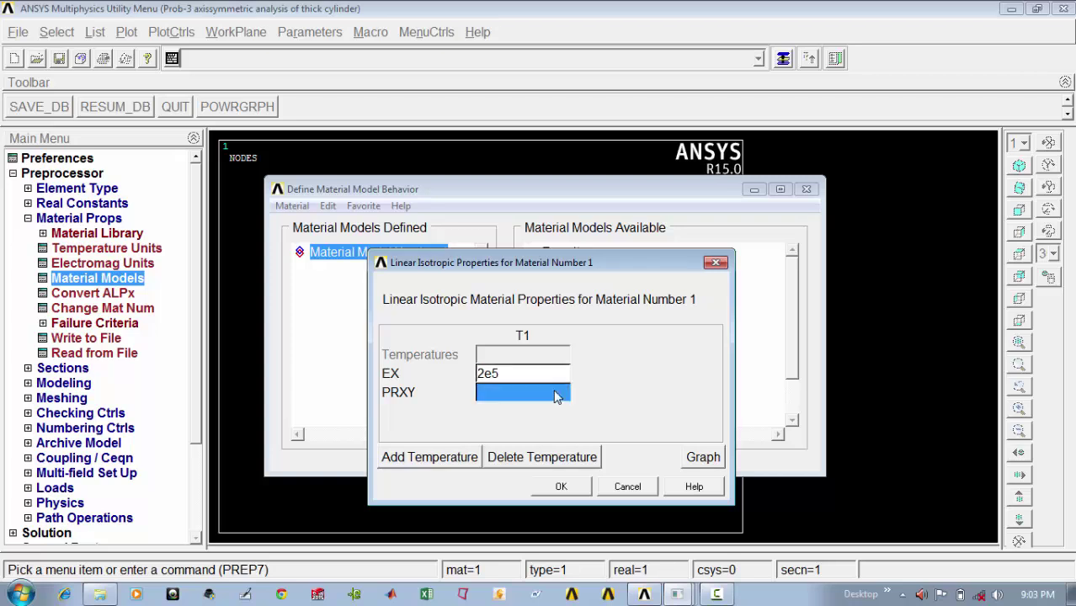
pyautogui.press('Num_Lock')
pyautogui.write('0.3')
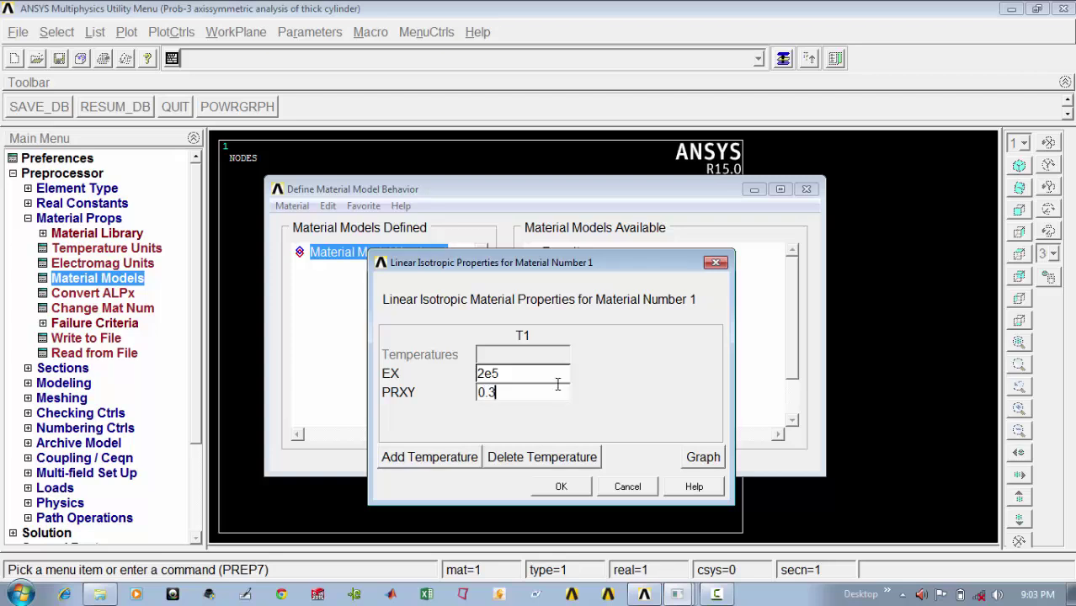
pyautogui.click(561, 487)
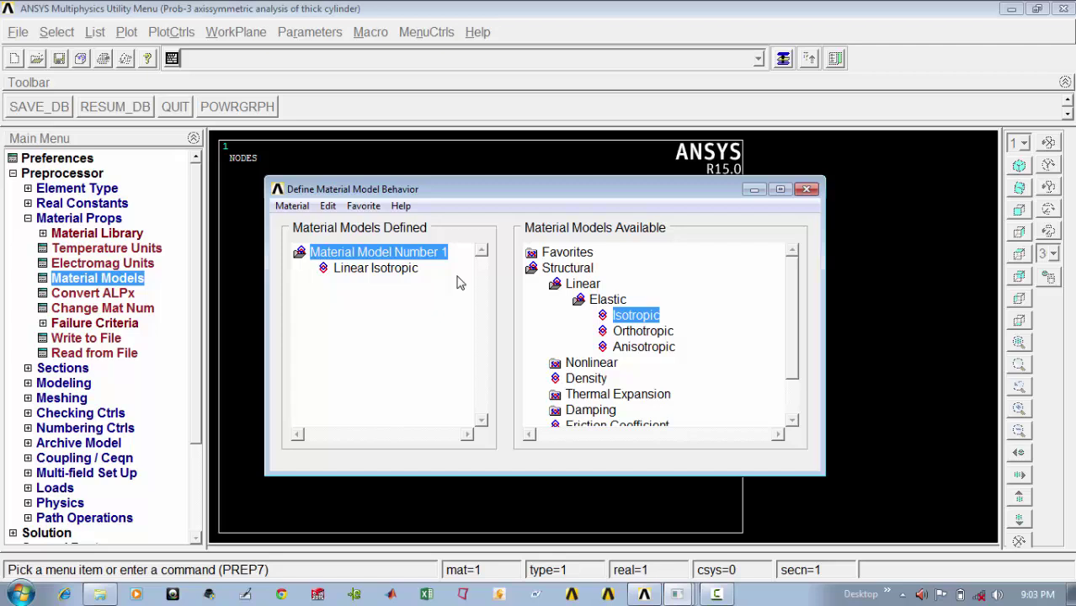
pyautogui.click(291, 206)
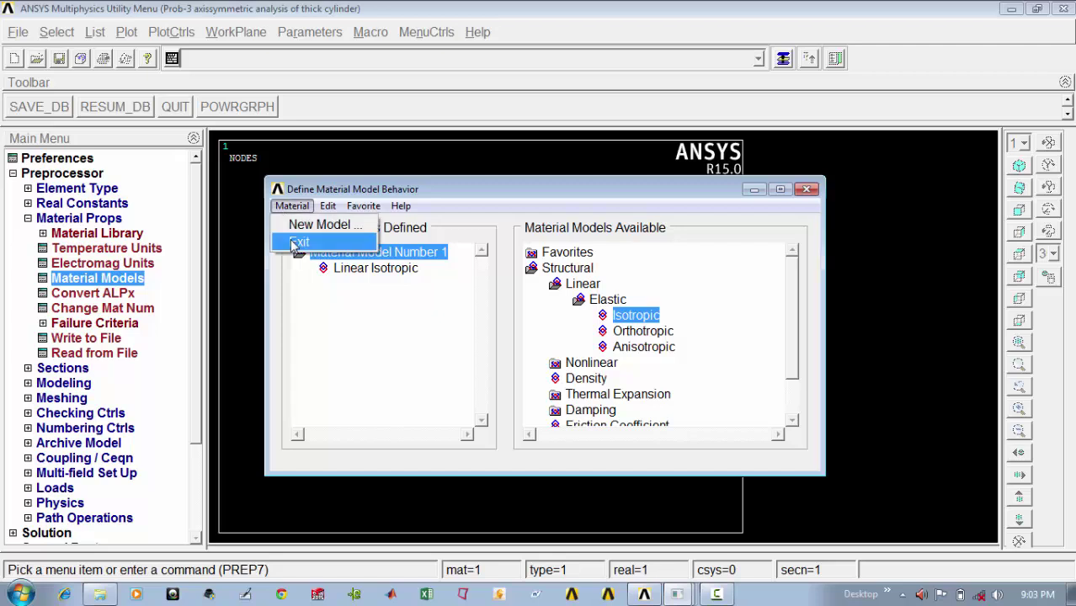
pyautogui.click(296, 242)
pyautogui.click(28, 219)
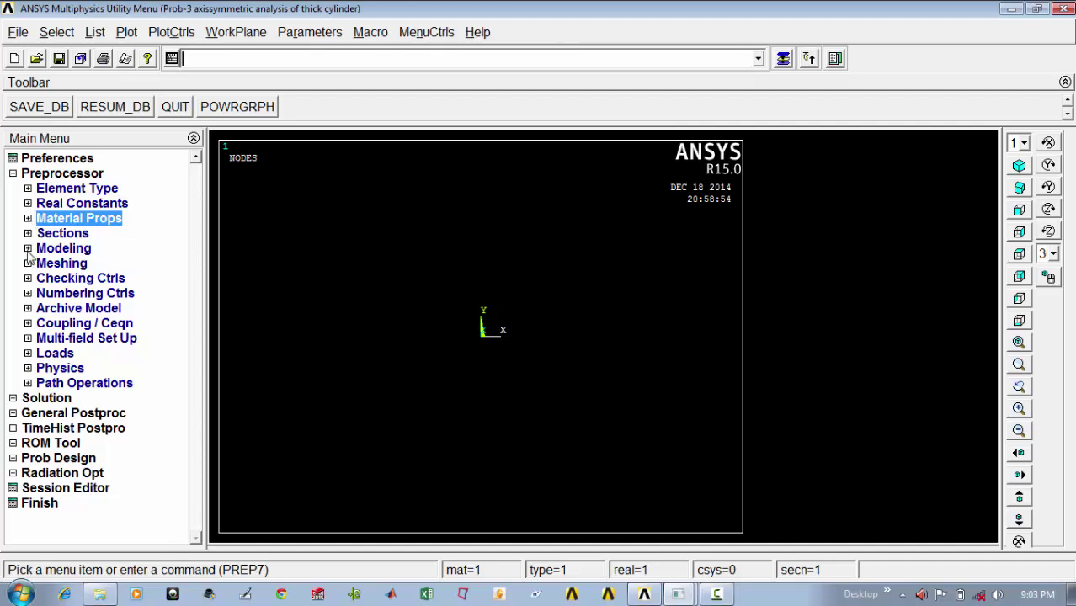
# - Create a rectangular area by dimensions with X-coordinates 30 to 50 and Y-coordinates 30 to 70
pyautogui.click(28, 249)
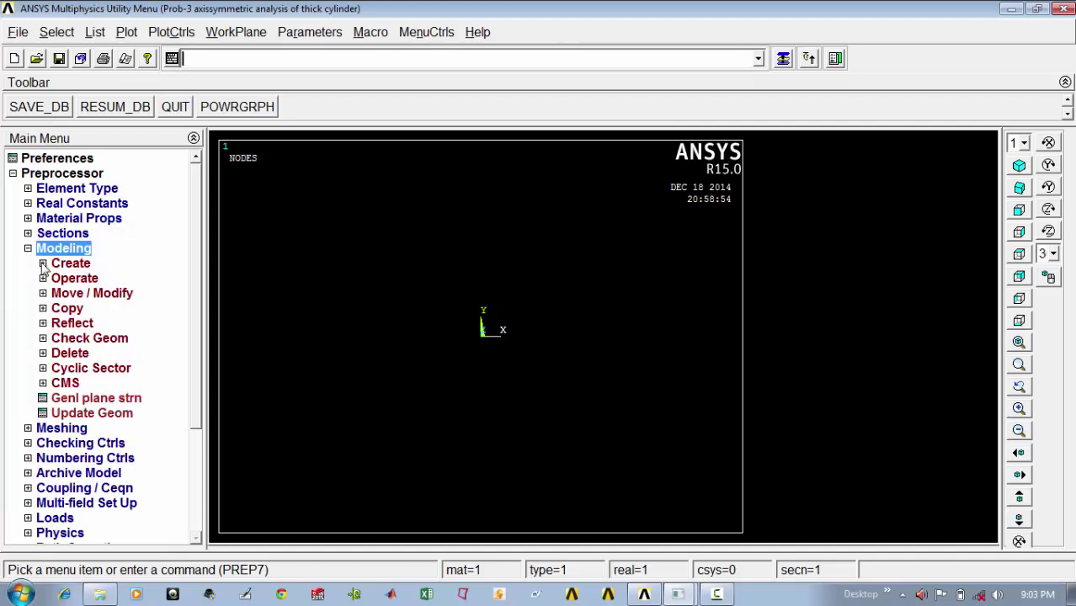
pyautogui.click(44, 264)
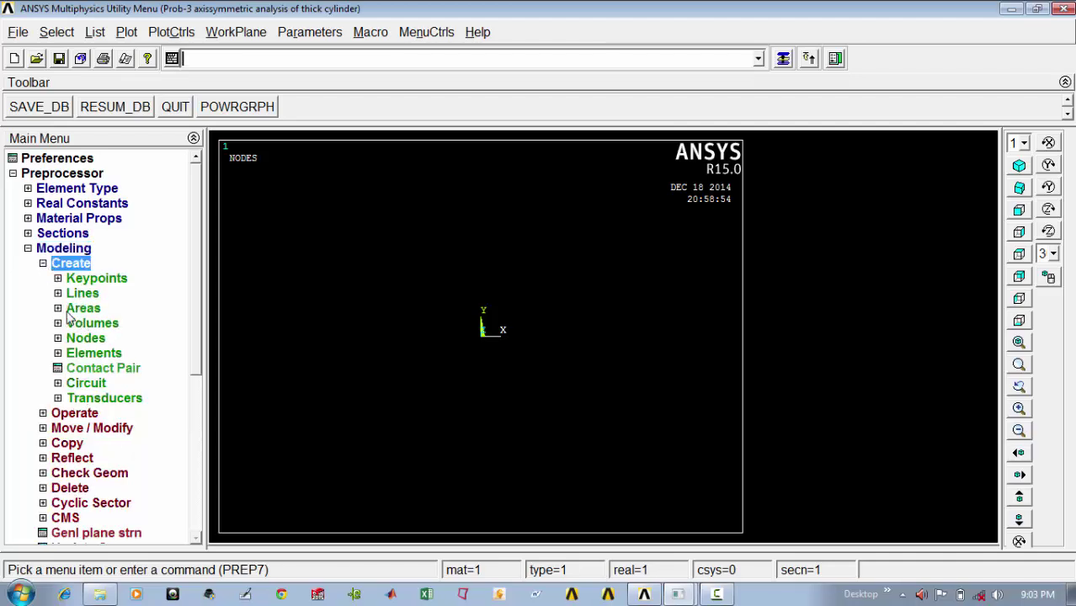
pyautogui.click(71, 310)
pyautogui.click(81, 340)
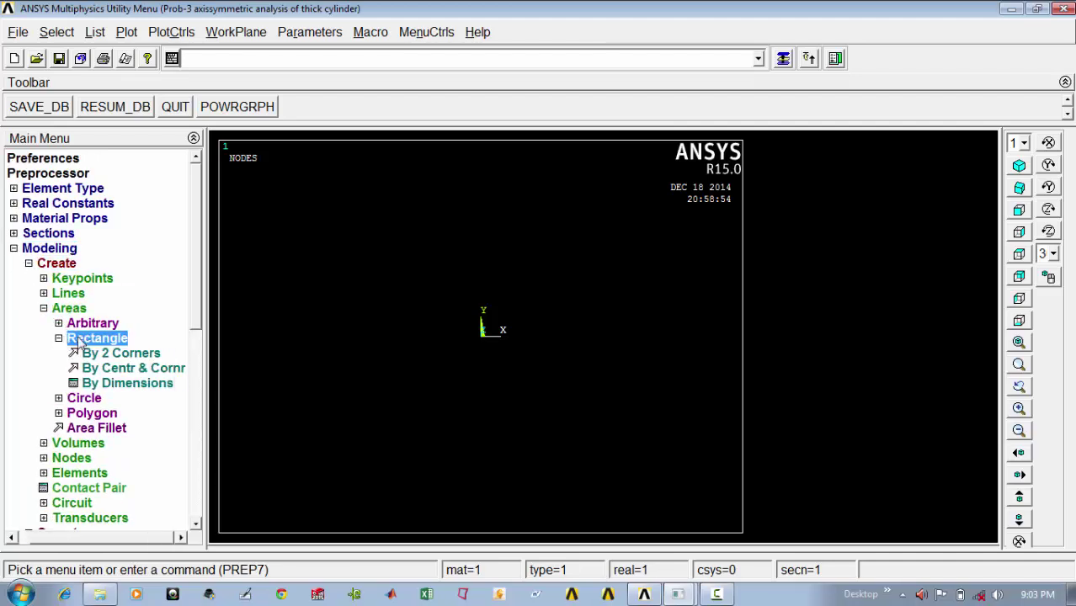
pyautogui.click(125, 385)
pyautogui.moveTo(380, 244); pyautogui.dragTo(283, 212)
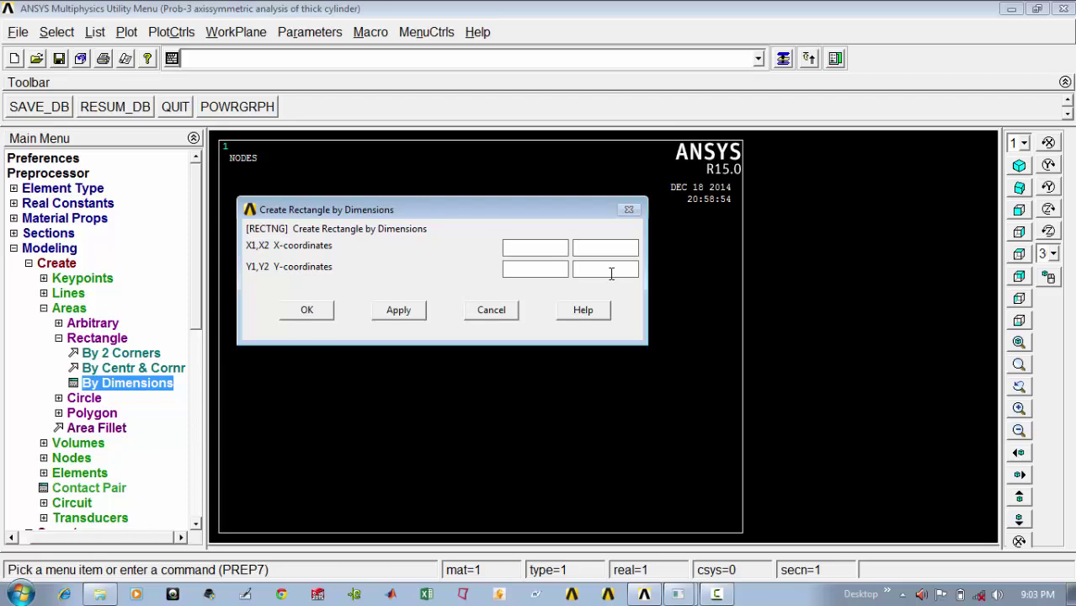
pyautogui.write('30')
pyautogui.write('50')
pyautogui.click(553, 272)
pyautogui.write('30')
pyautogui.click(614, 270)
pyautogui.write('70')
pyautogui.click(296, 308)
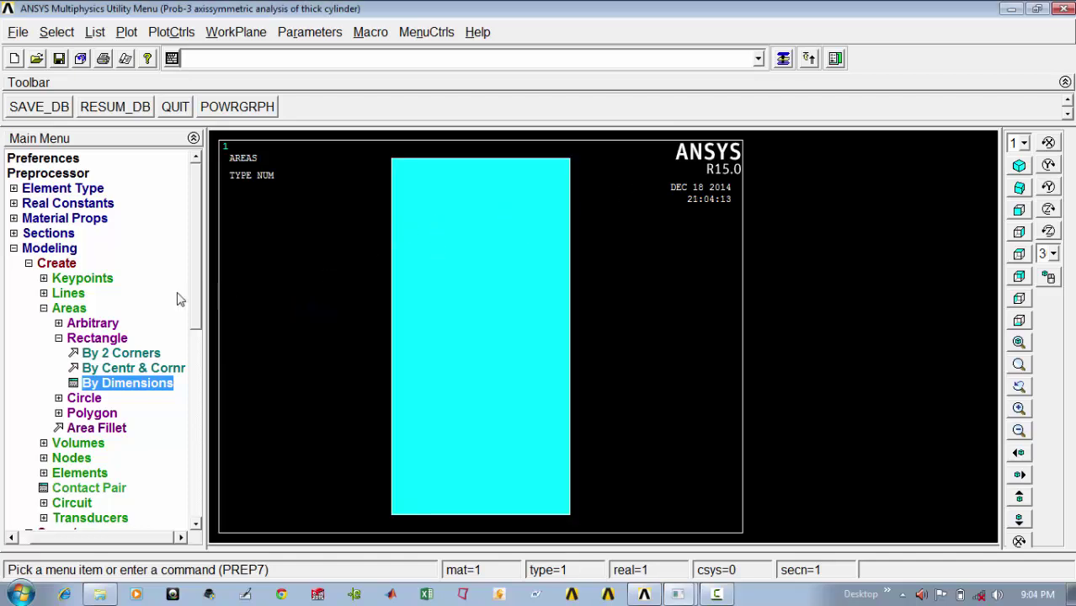
pyautogui.click(28, 263)
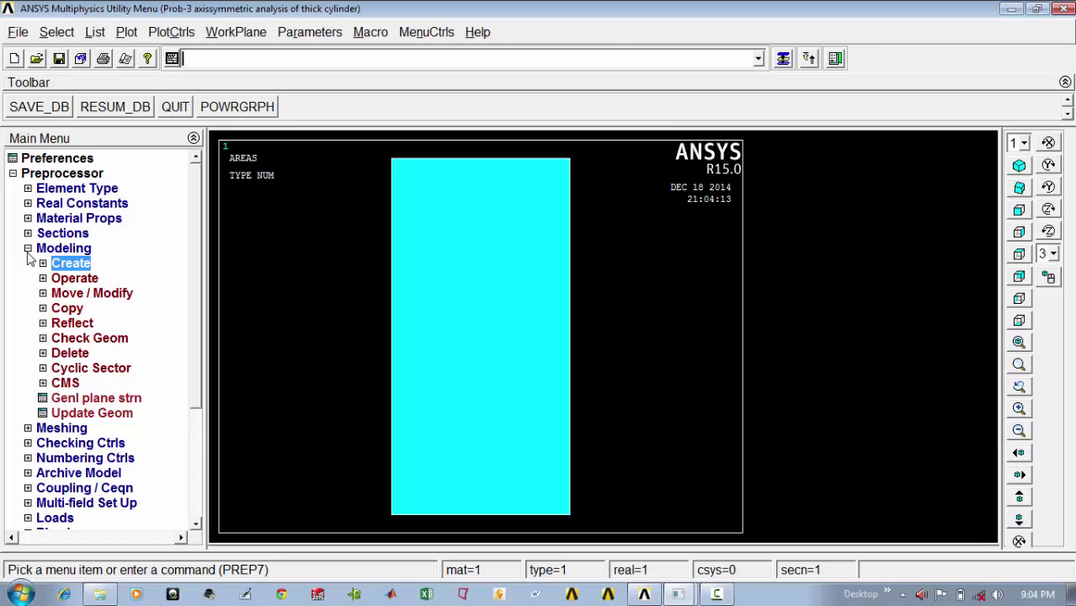
pyautogui.click(28, 249)
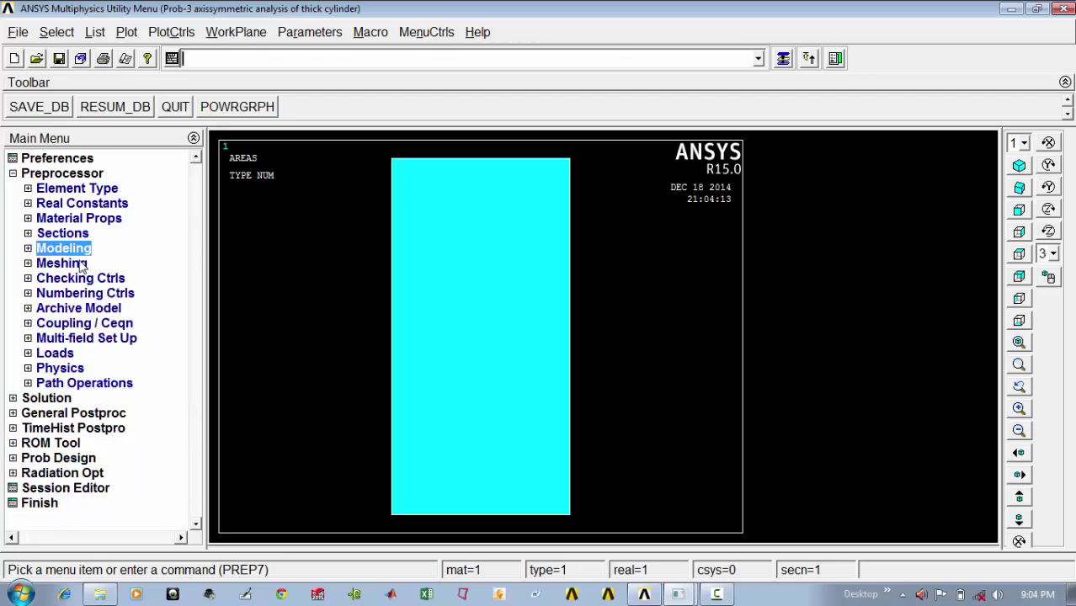
# - Assign an element edge length of 2 to all four boundary lines of the rectangle with the MeshTool
pyautogui.click(59, 265)
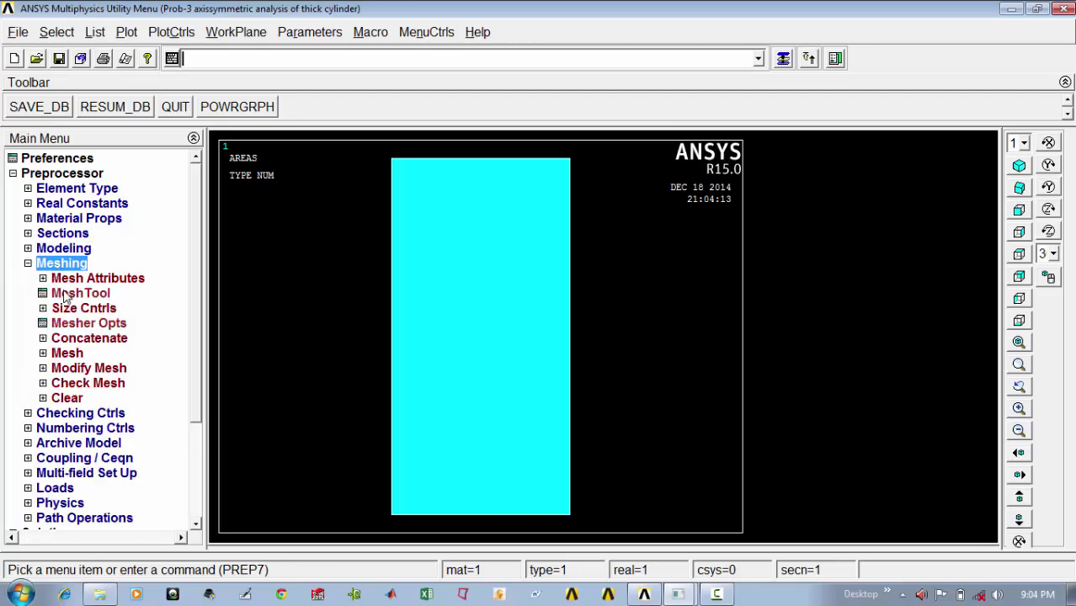
pyautogui.click(64, 294)
pyautogui.moveTo(892, 47); pyautogui.dragTo(899, 32)
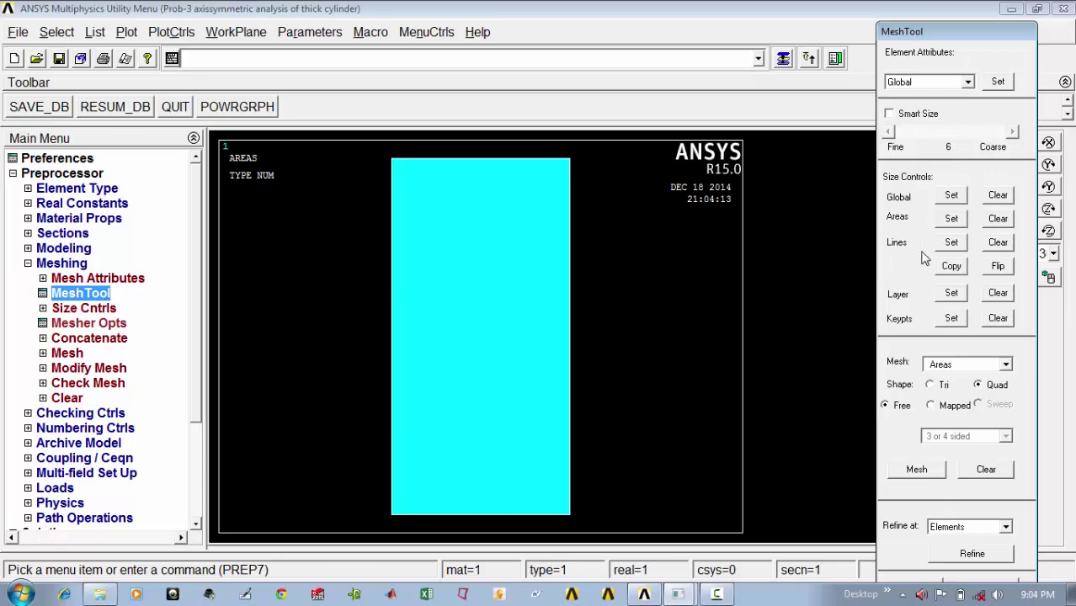
pyautogui.click(952, 241)
pyautogui.click(519, 160)
pyautogui.click(392, 281)
pyautogui.click(438, 514)
pyautogui.click(573, 333)
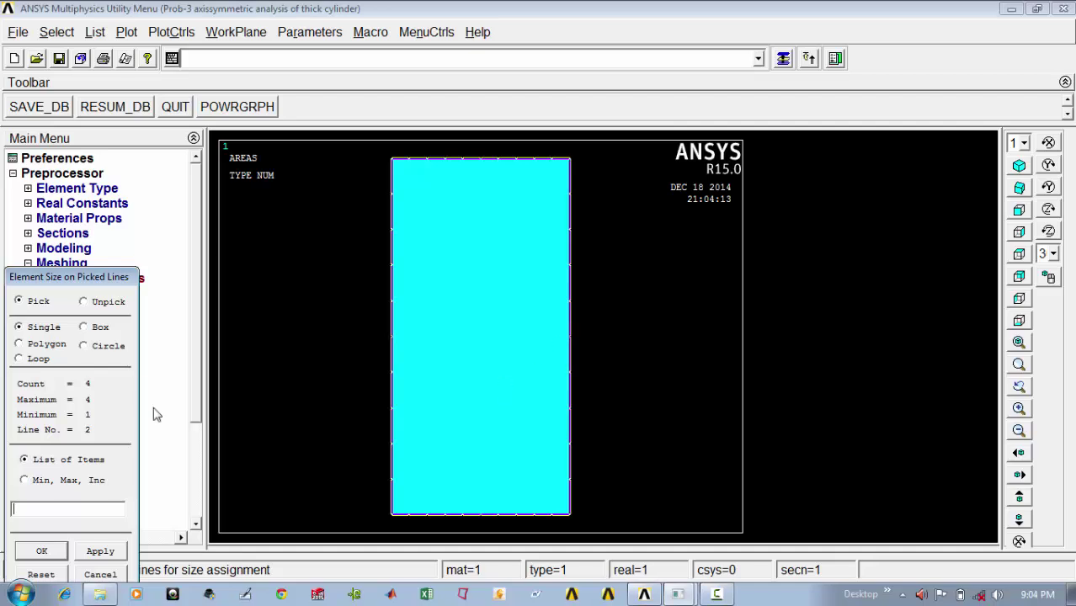
pyautogui.click(60, 554)
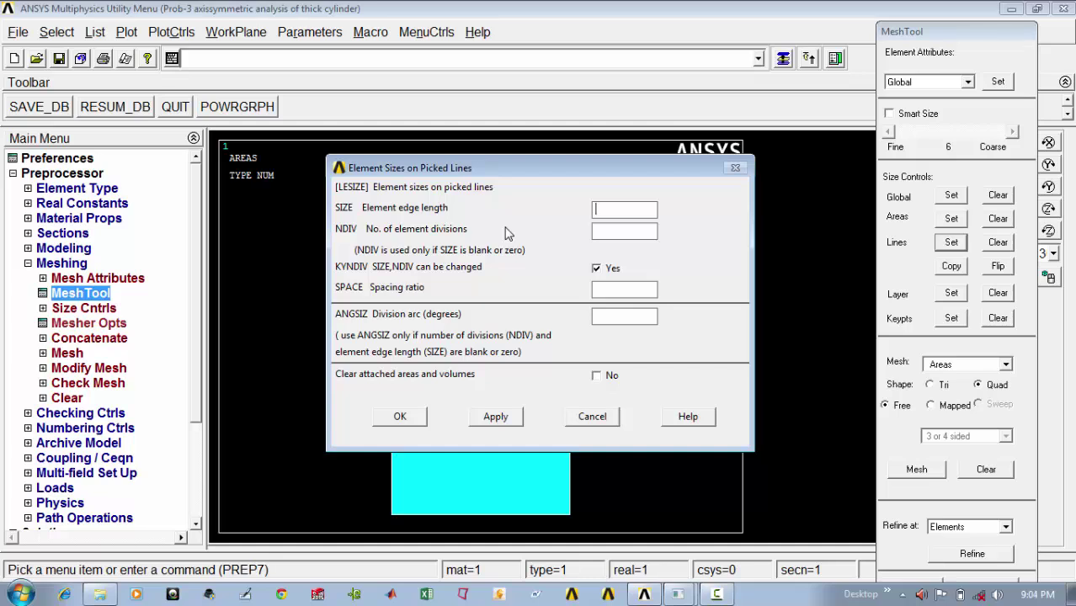
pyautogui.write('2')
pyautogui.moveTo(490, 167); pyautogui.dragTo(477, 132)
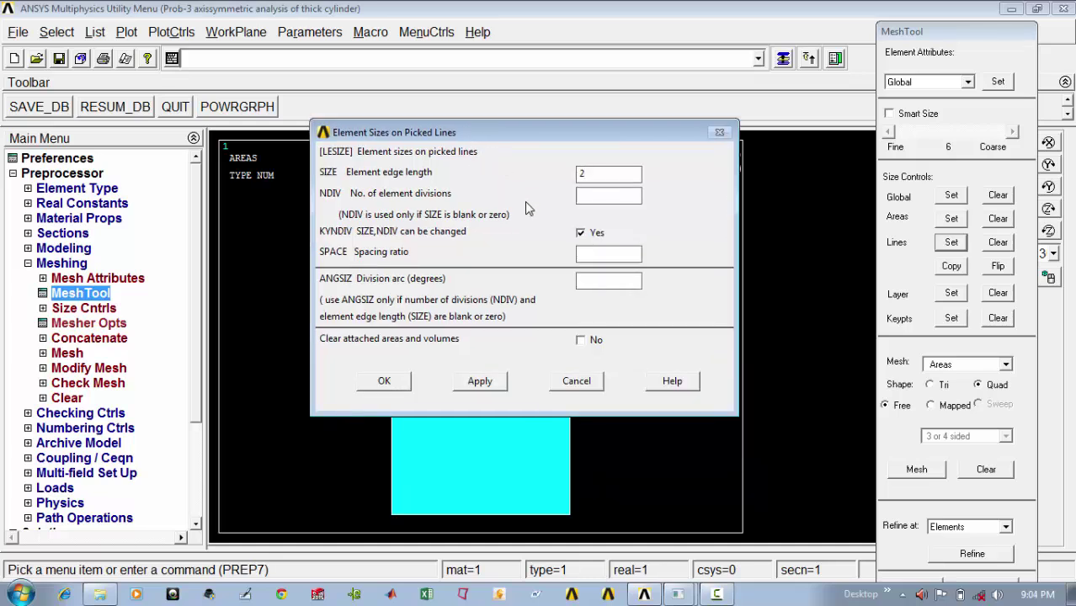
pyautogui.click(402, 384)
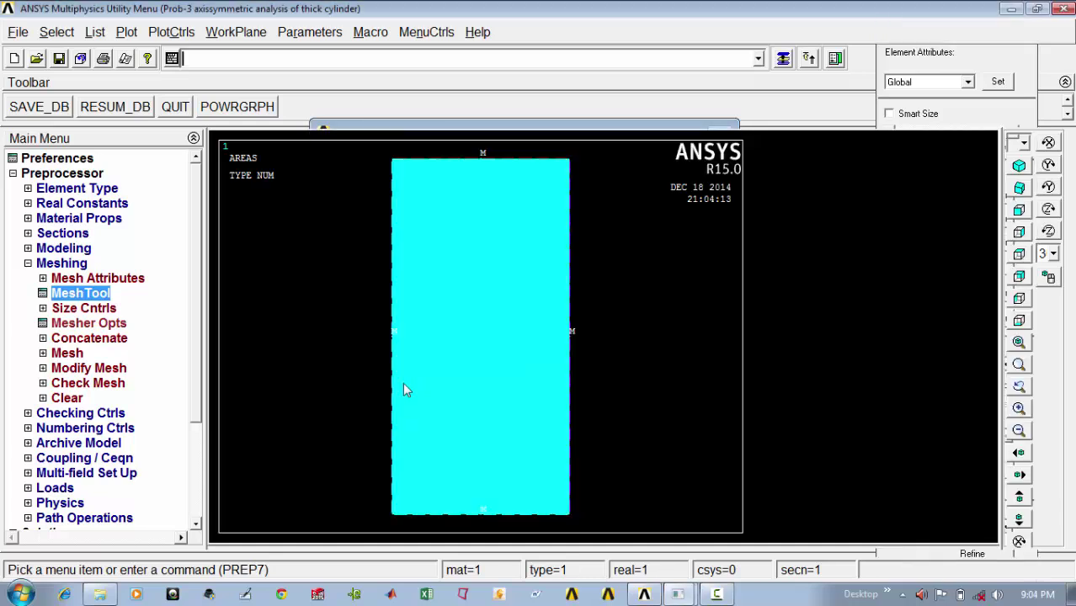
# - Mesh the rectangular area with free quadrilateral elements using the MeshTool
pyautogui.click(783, 61)
pyautogui.moveTo(897, 34); pyautogui.dragTo(851, 35)
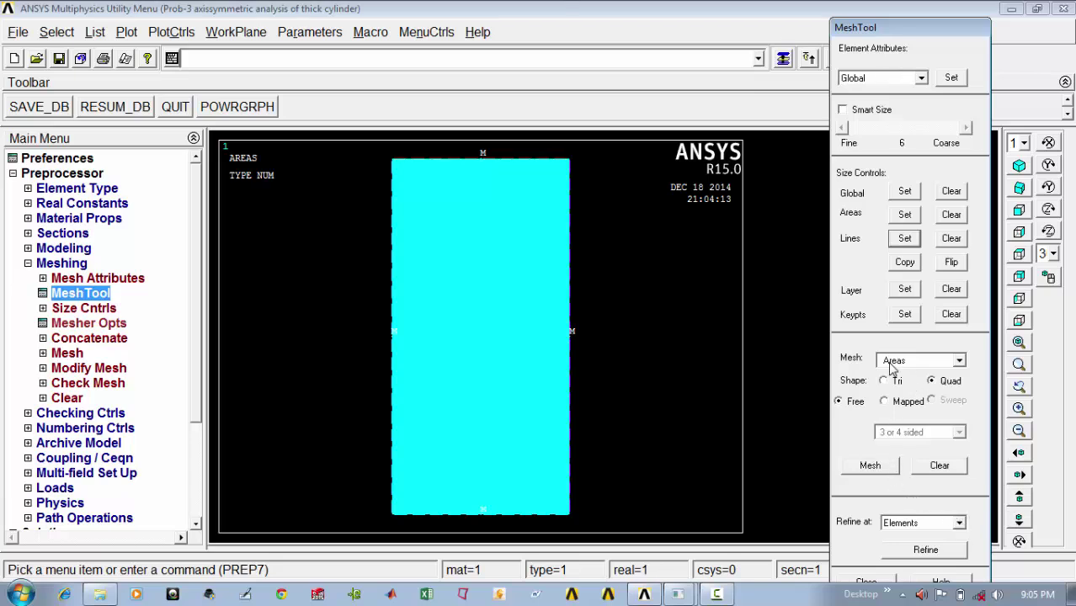
pyautogui.click(875, 473)
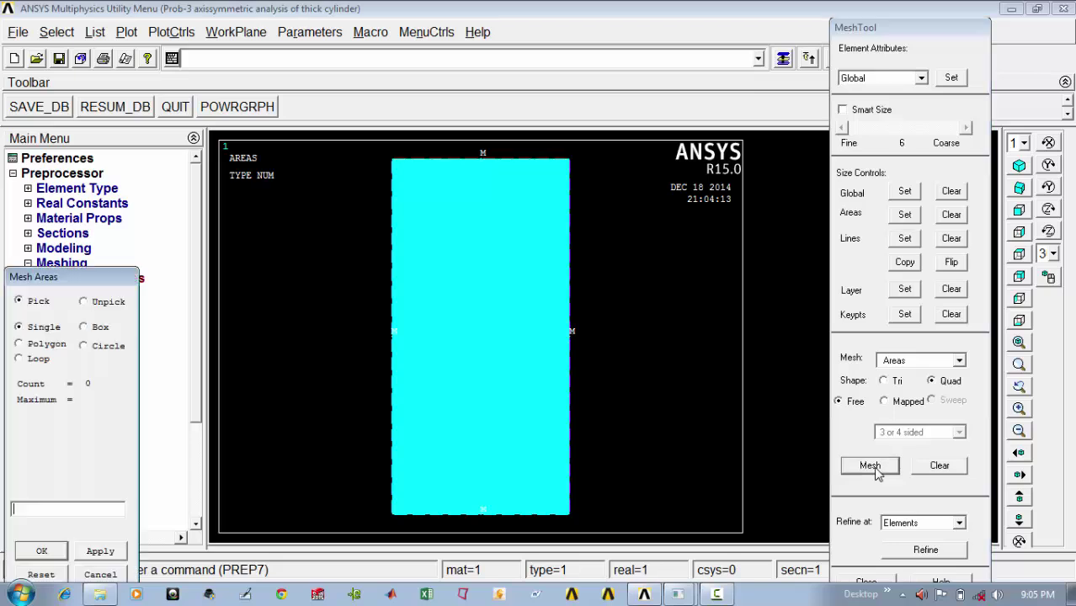
pyautogui.click(496, 403)
pyautogui.click(42, 551)
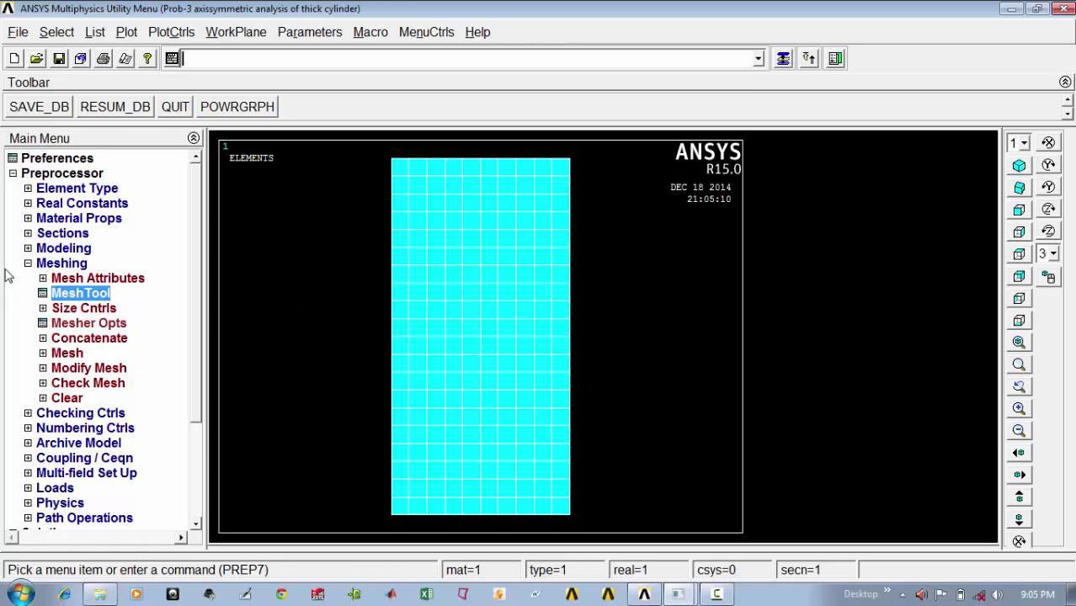
pyautogui.click(28, 263)
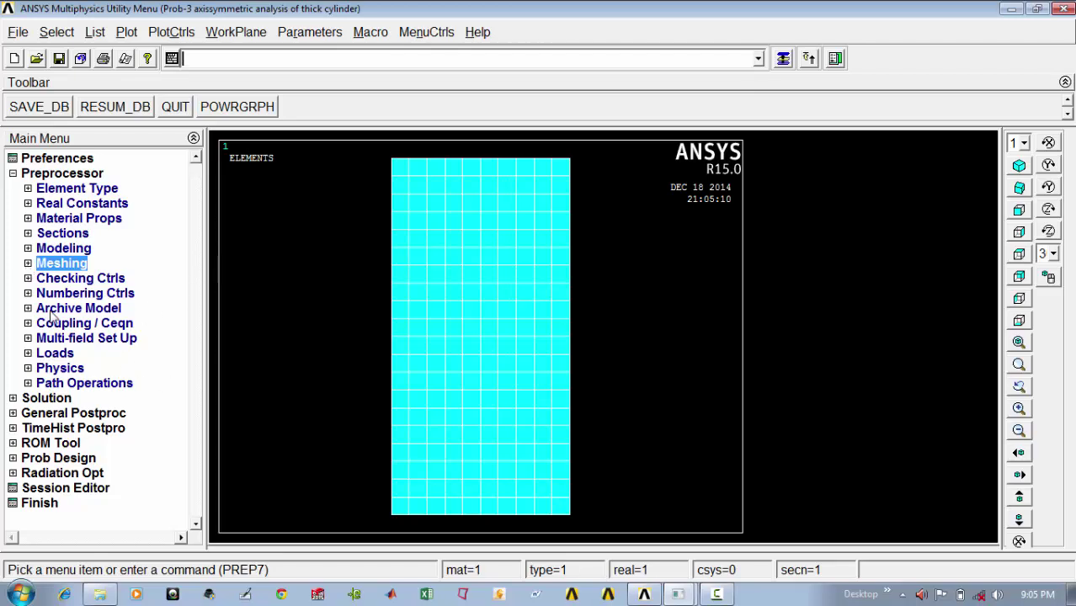
# - Apply a structural displacement constraint in UY as a constant value on the rectangle's bottom line
pyautogui.click(48, 353)
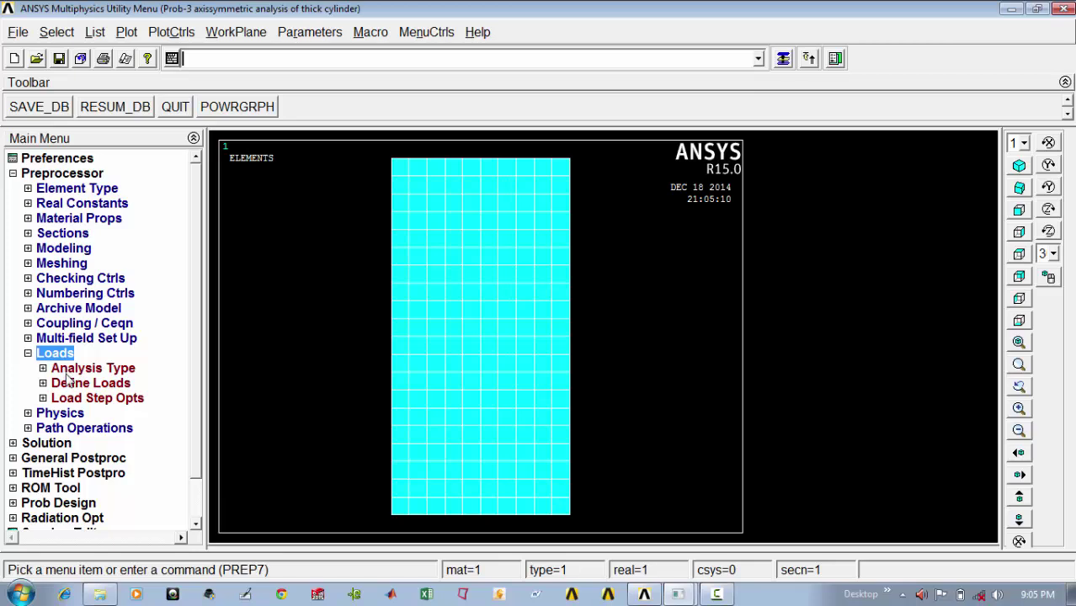
pyautogui.click(69, 381)
pyautogui.click(82, 415)
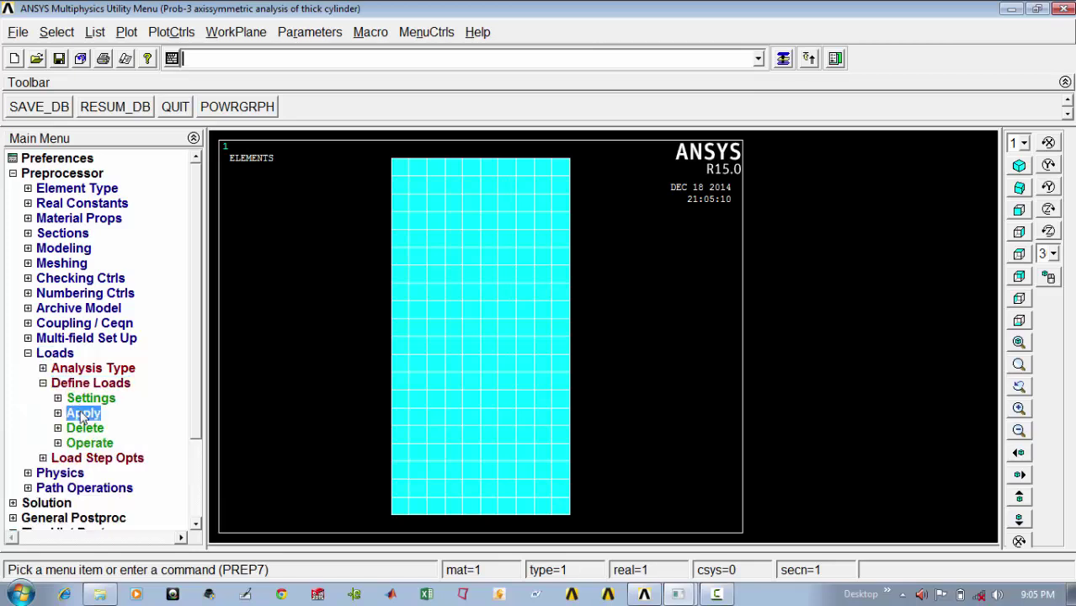
pyautogui.click(92, 429)
pyautogui.click(93, 446)
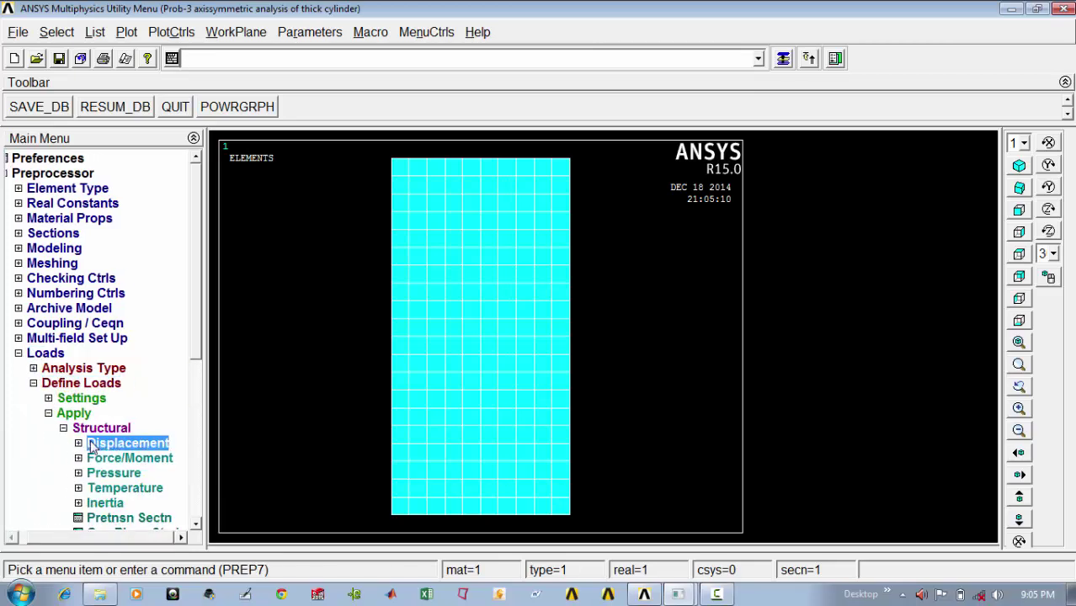
pyautogui.click(99, 459)
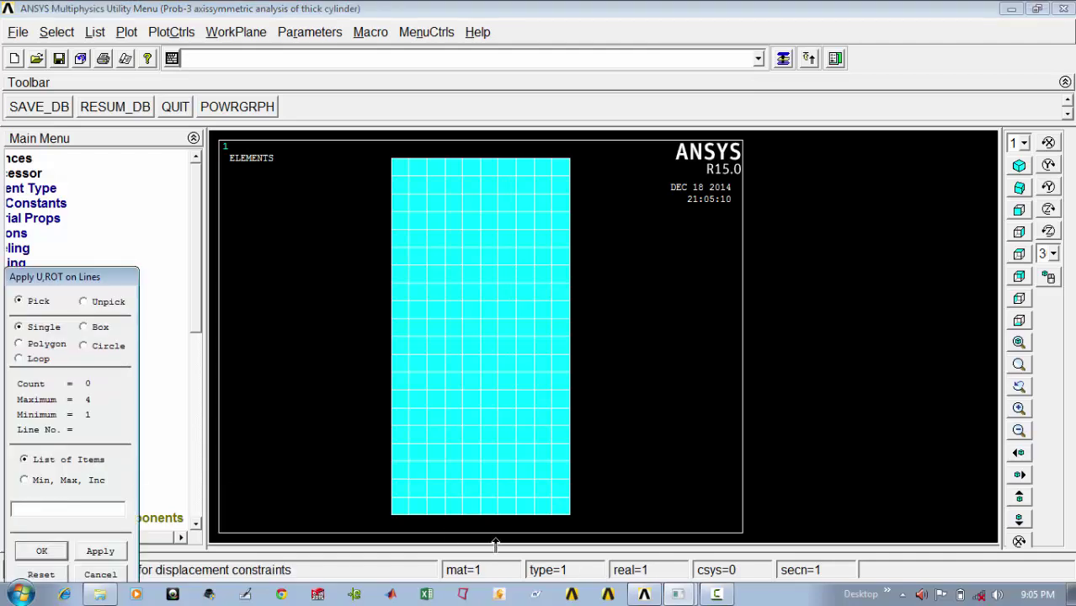
pyautogui.click(488, 515)
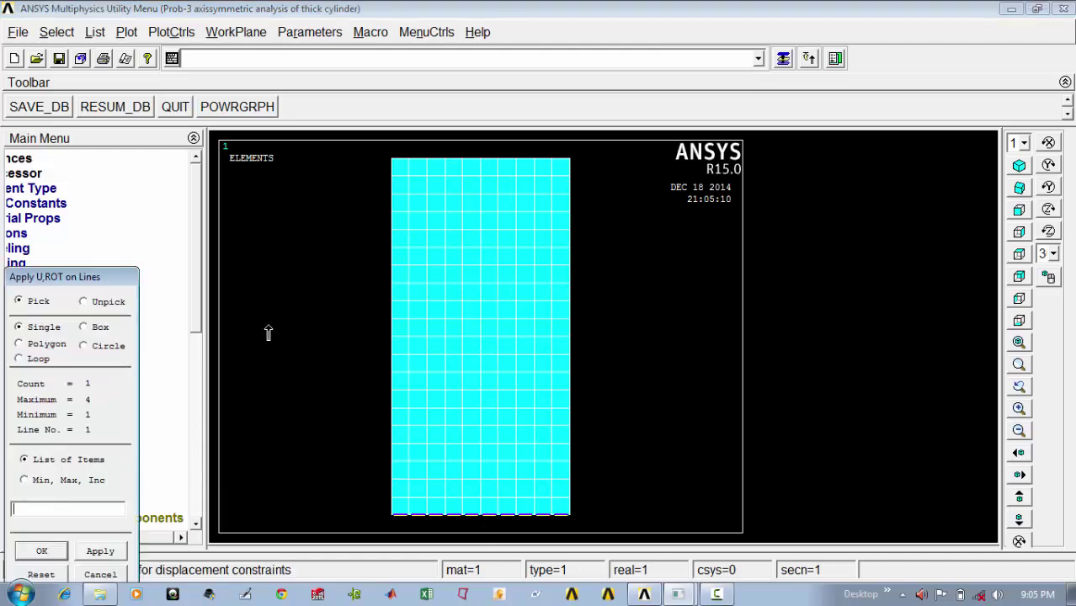
pyautogui.moveTo(84, 277); pyautogui.dragTo(120, 103)
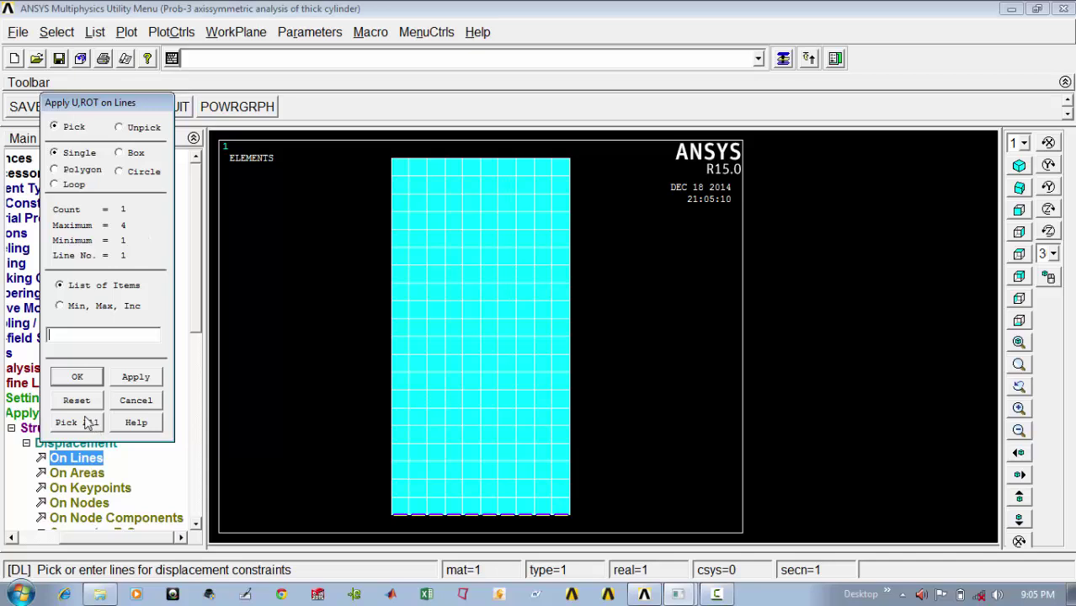
pyautogui.click(76, 377)
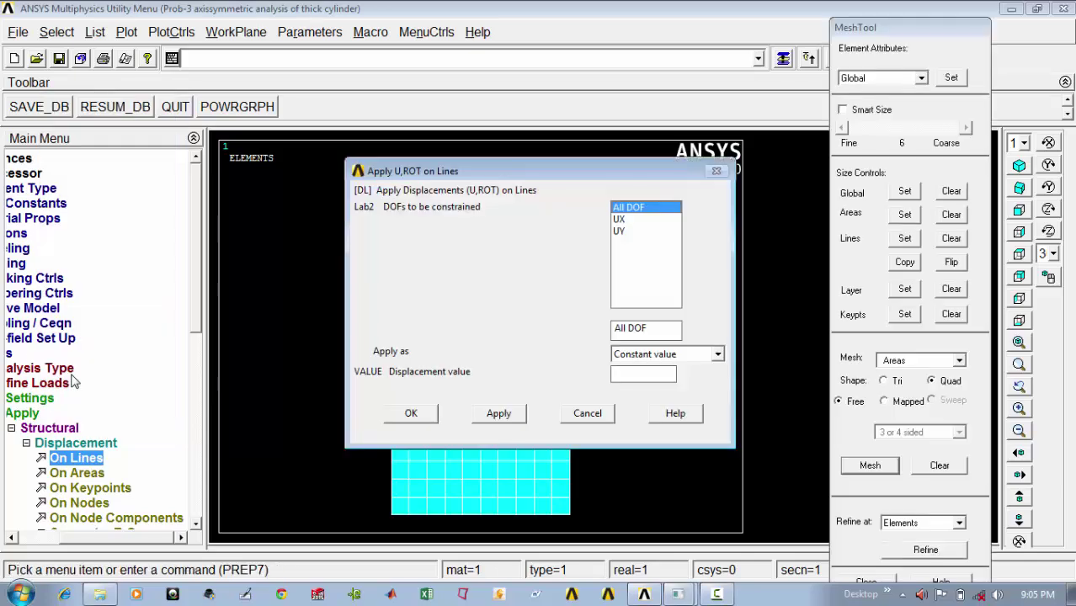
pyautogui.click(621, 233)
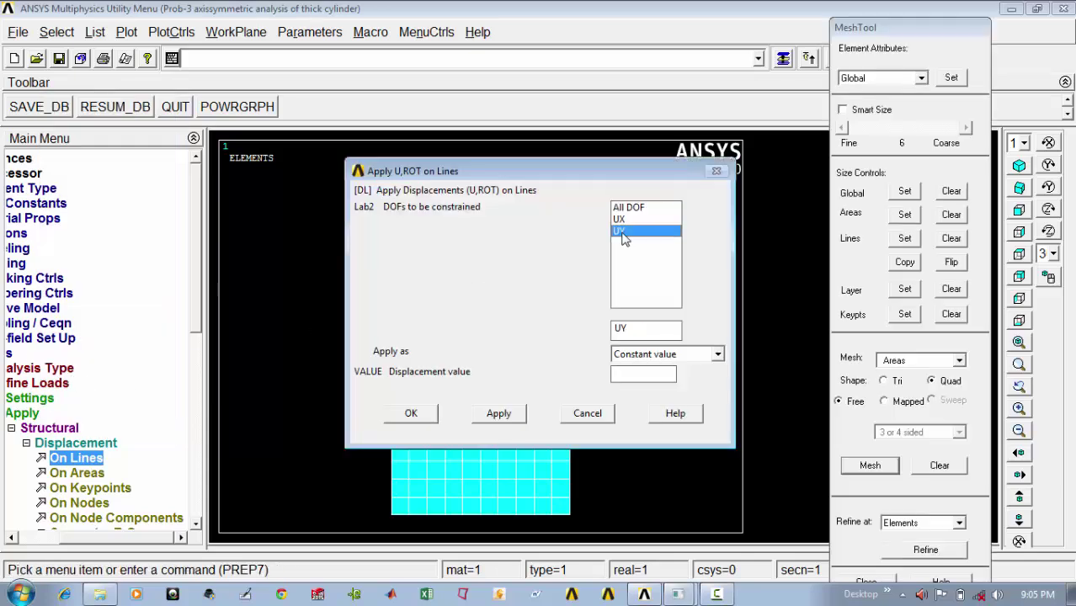
pyautogui.click(413, 415)
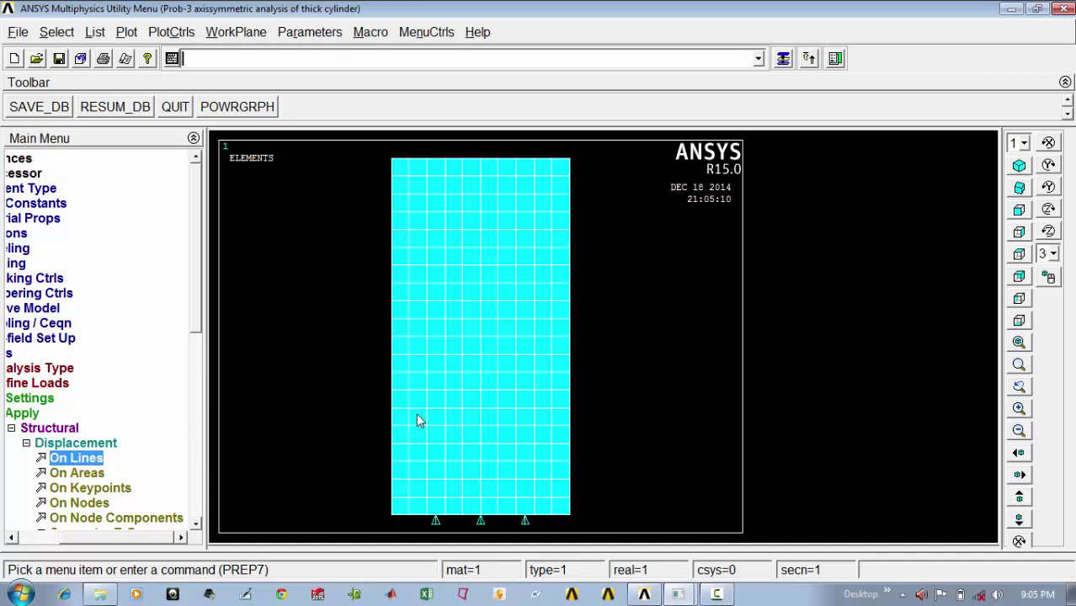
pyautogui.moveTo(102, 536); pyautogui.dragTo(74, 539)
pyautogui.click(65, 443)
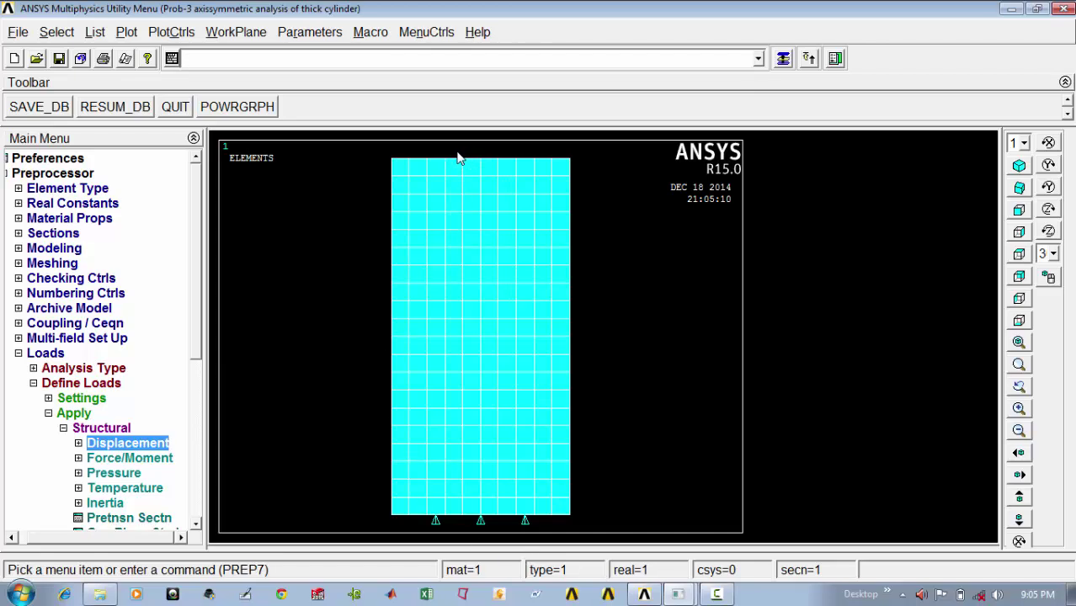
# - Apply a symmetry displacement boundary condition to the rectangle's top line
pyautogui.moveTo(197, 337); pyautogui.dragTo(200, 417)
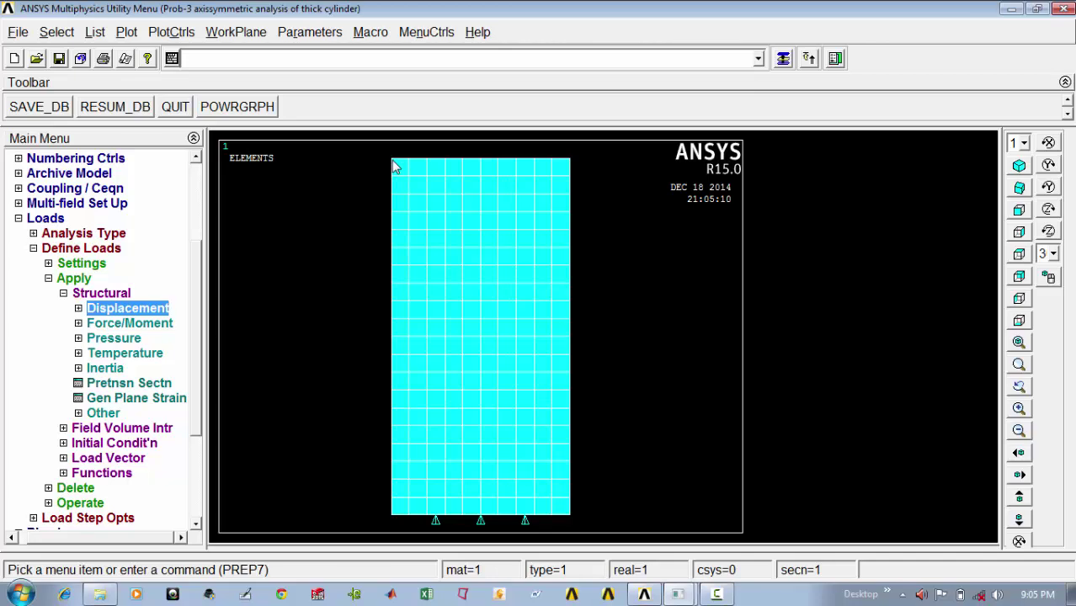
pyautogui.click(77, 309)
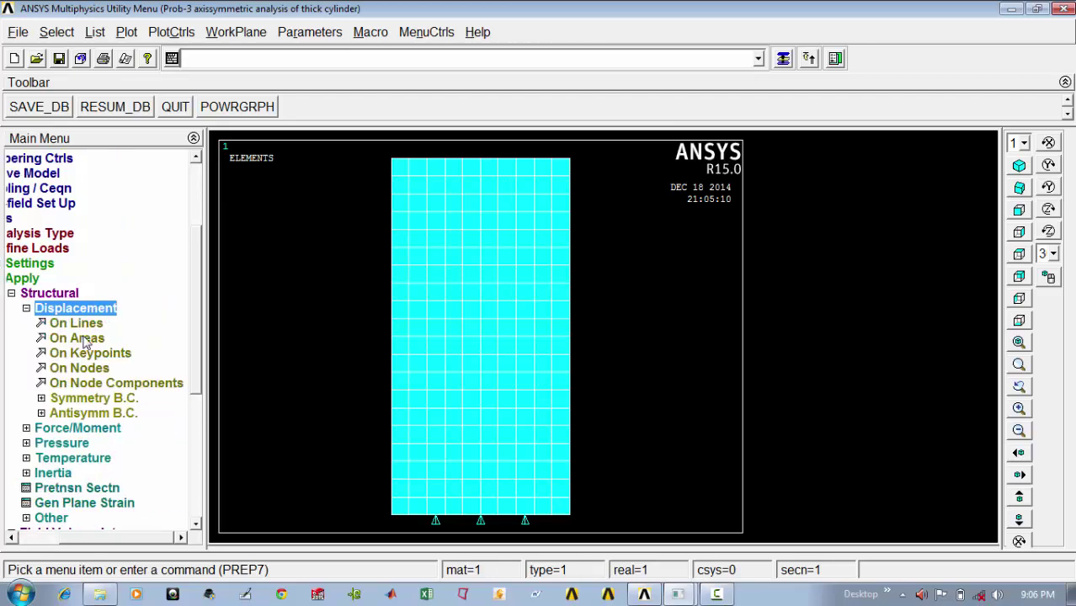
pyautogui.click(87, 400)
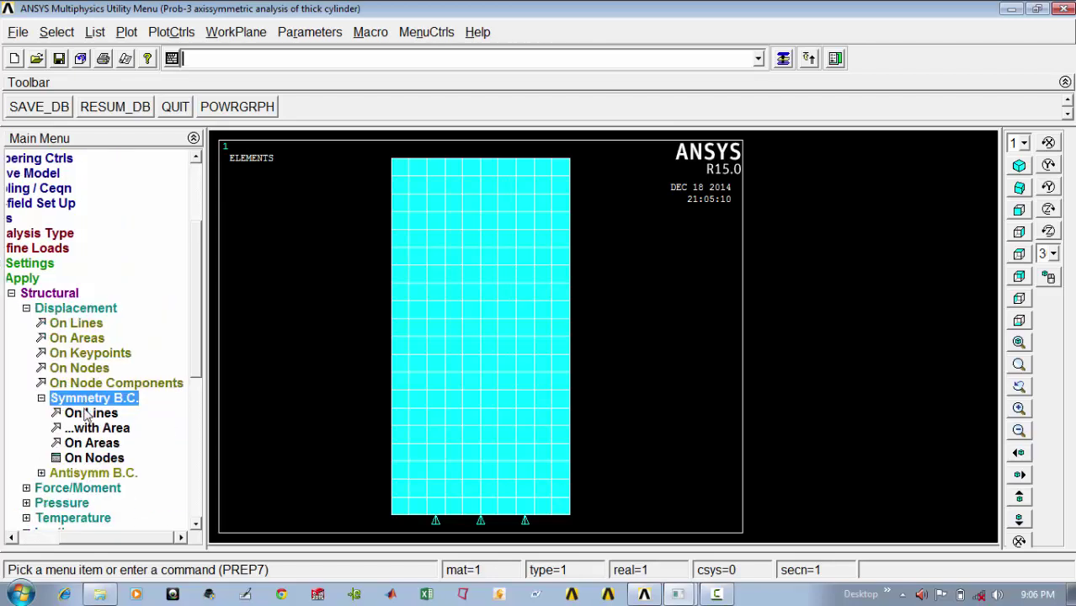
pyautogui.click(87, 413)
pyautogui.click(444, 166)
pyautogui.moveTo(110, 273); pyautogui.dragTo(132, 178)
pyautogui.click(67, 456)
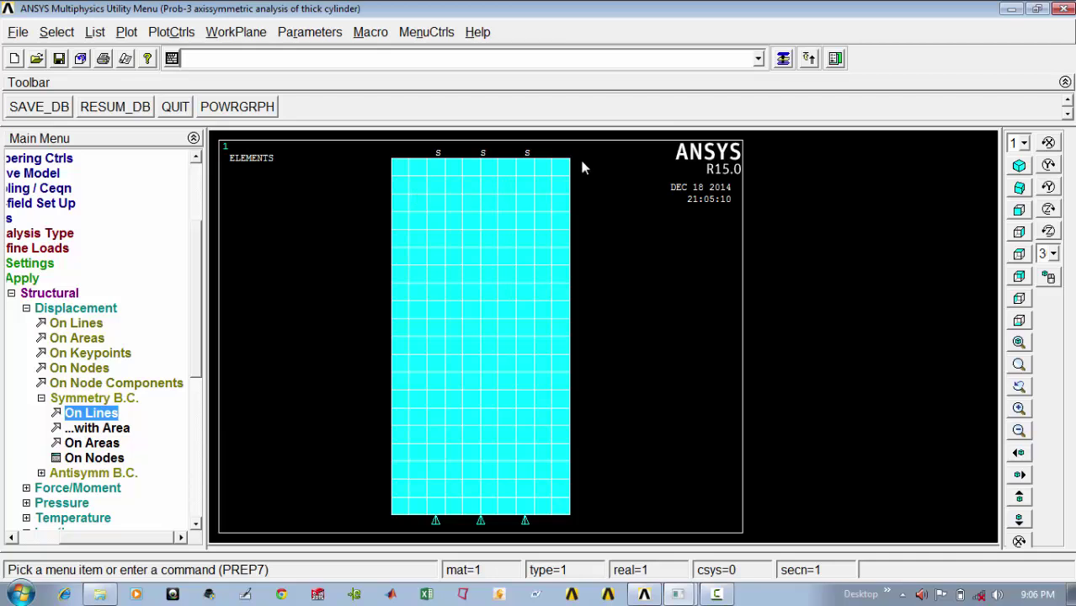
pyautogui.click(99, 539)
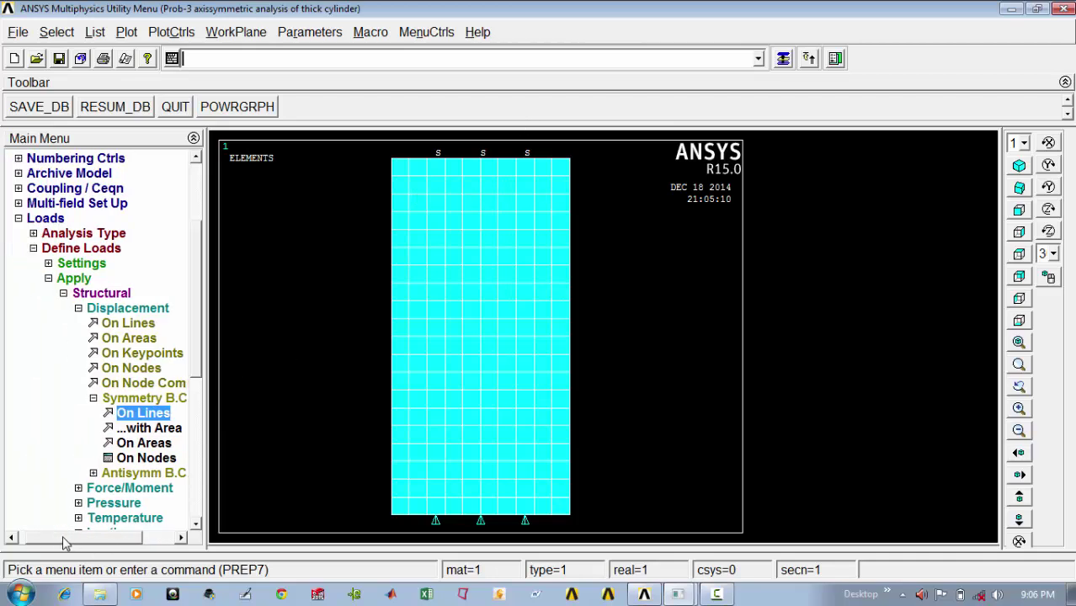
pyautogui.click(82, 309)
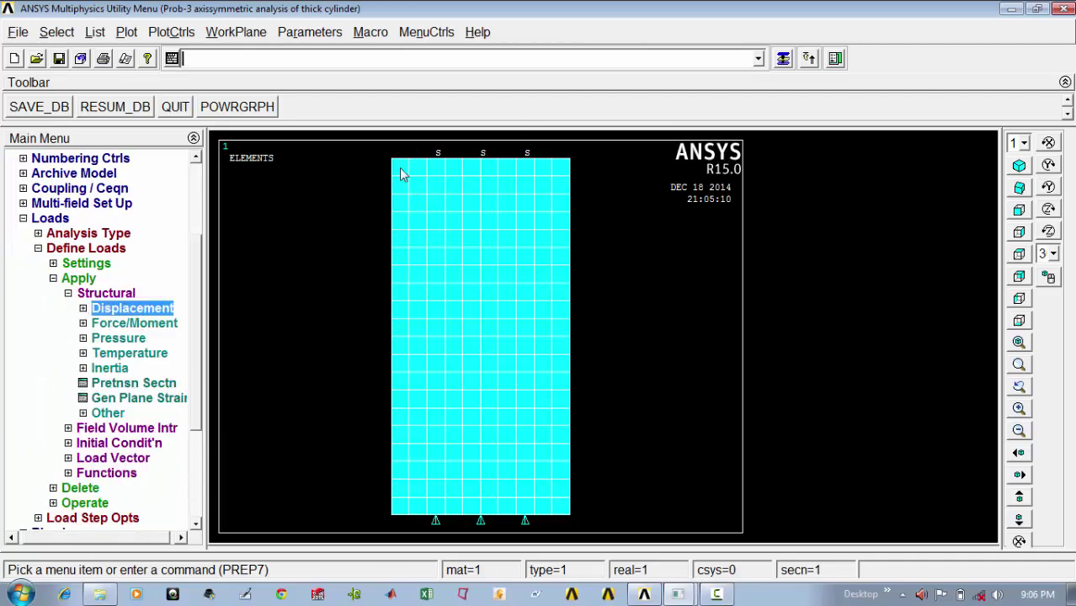
# - Apply a uniform constant structural pressure load to the rectangle's left vertical line, the cylinder's inner wall
pyautogui.click(103, 340)
pyautogui.click(83, 357)
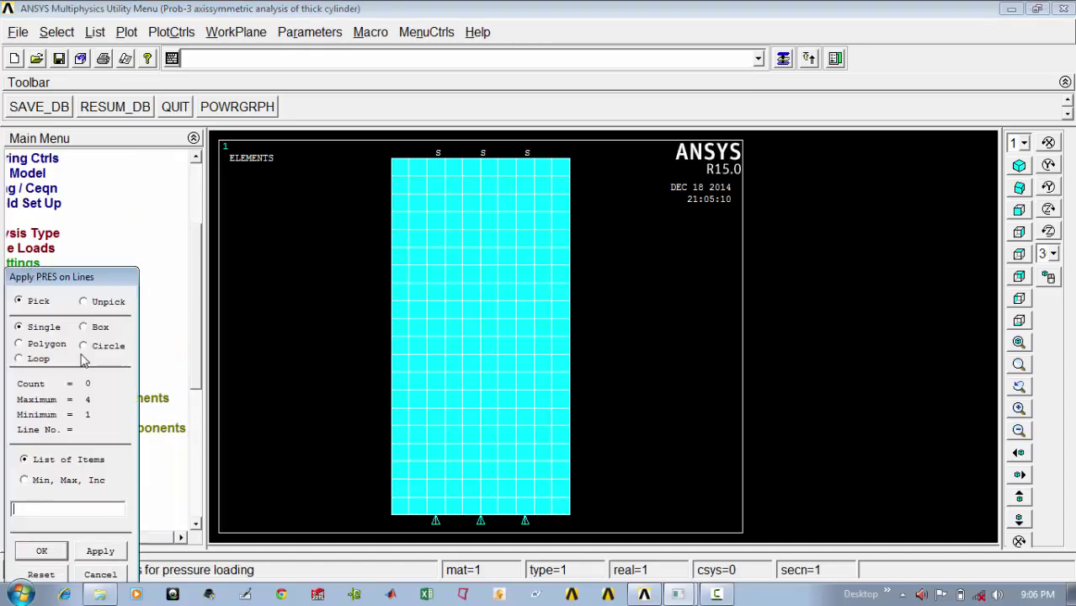
pyautogui.click(390, 330)
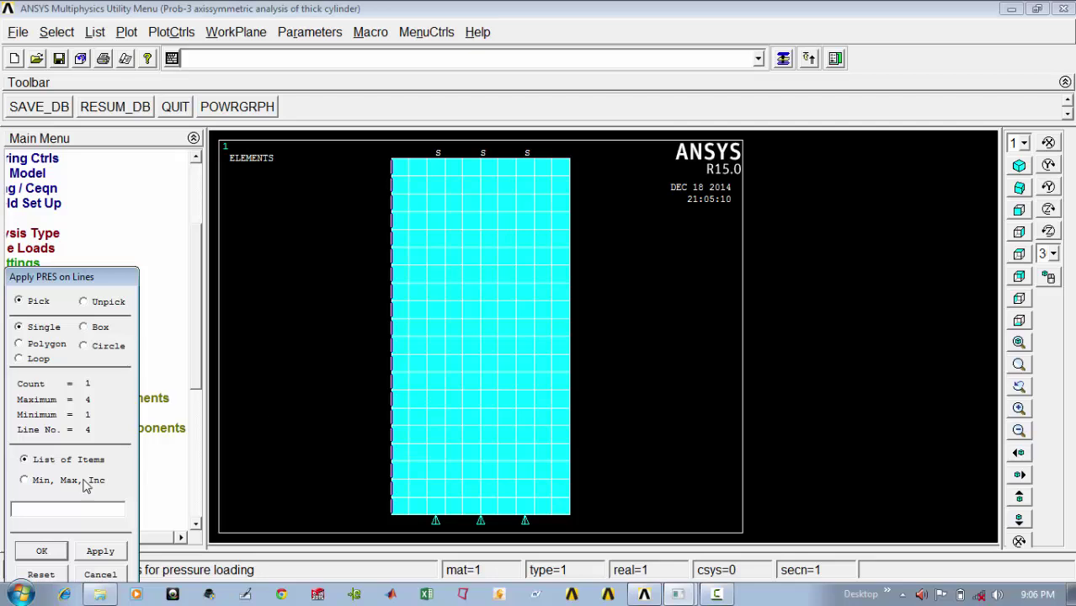
pyautogui.click(41, 551)
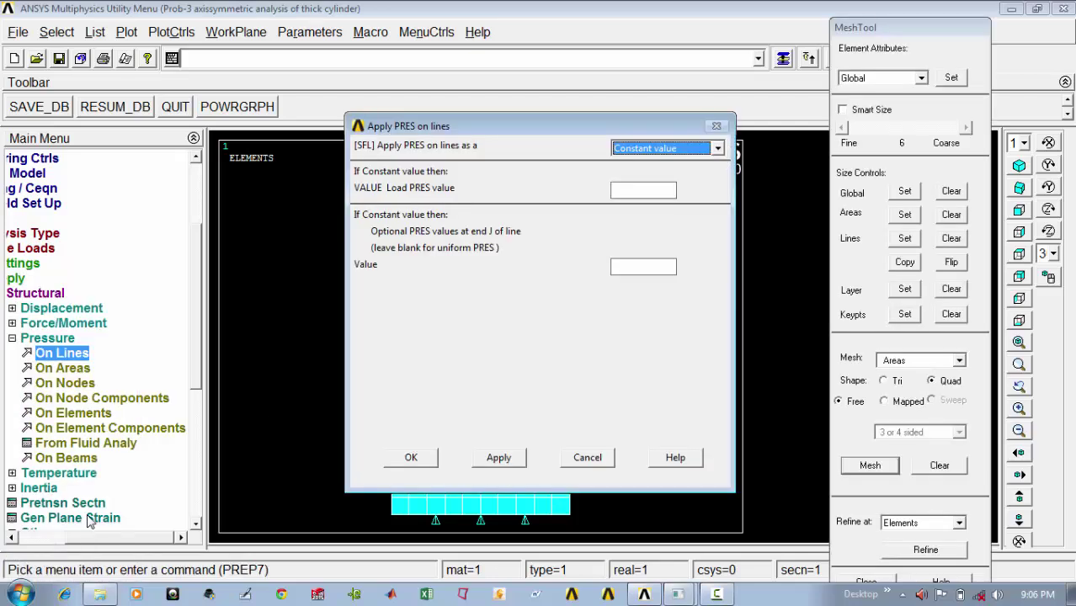
pyautogui.click(629, 189)
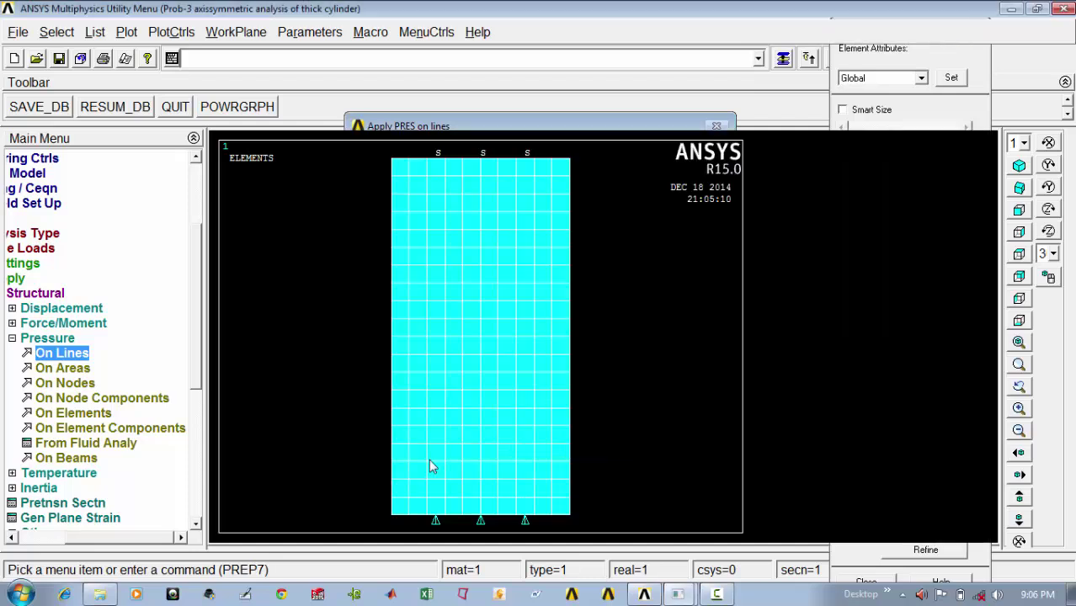
pyautogui.click(428, 458)
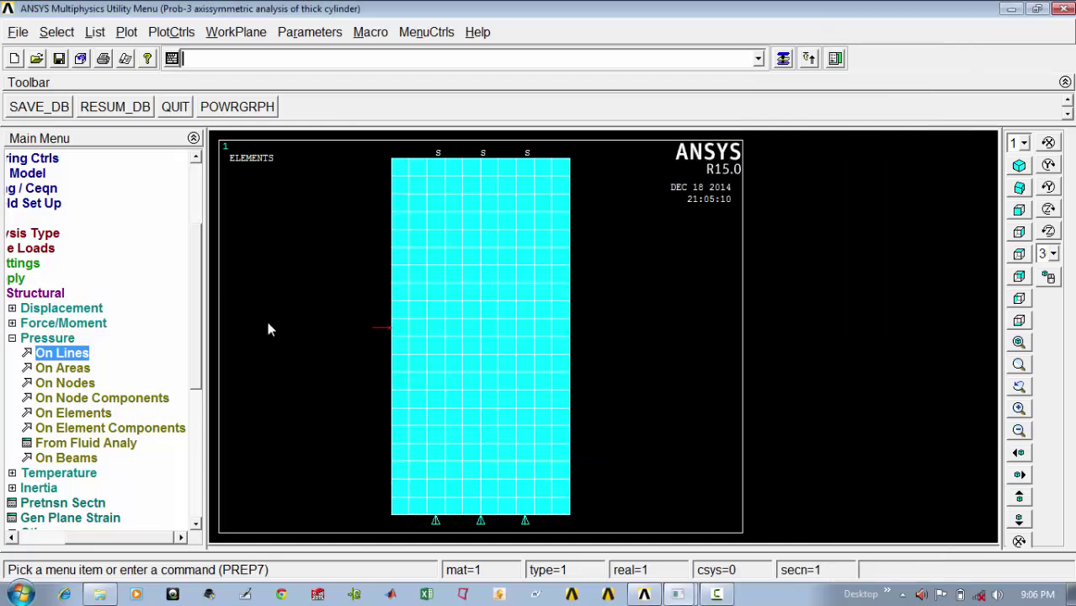
pyautogui.scroll(-2, 200, 331)
pyautogui.scroll(-1, 200, 331)
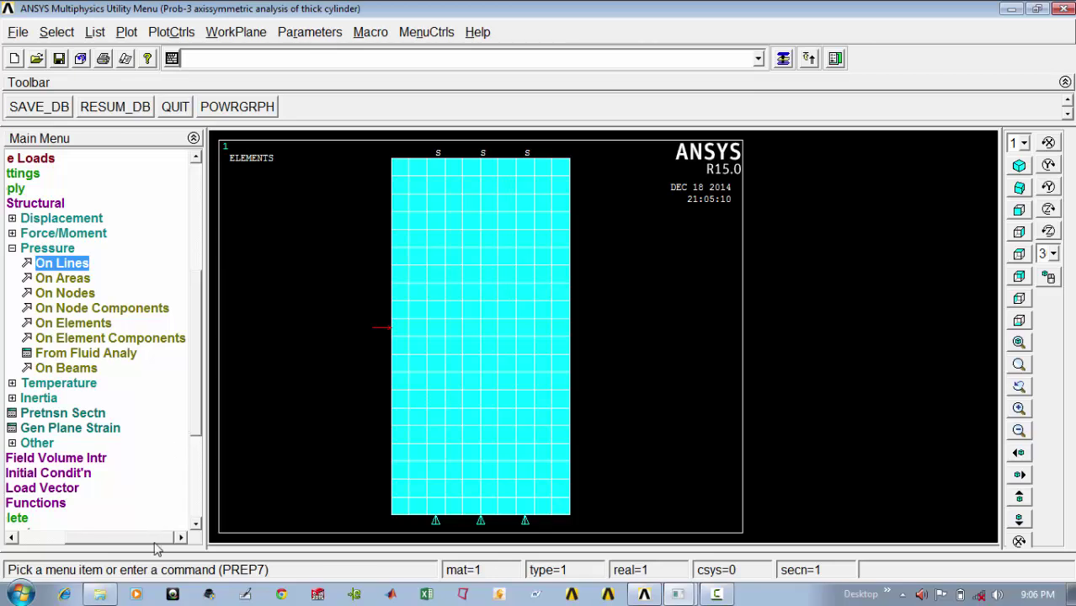
pyautogui.moveTo(149, 539); pyautogui.dragTo(118, 532)
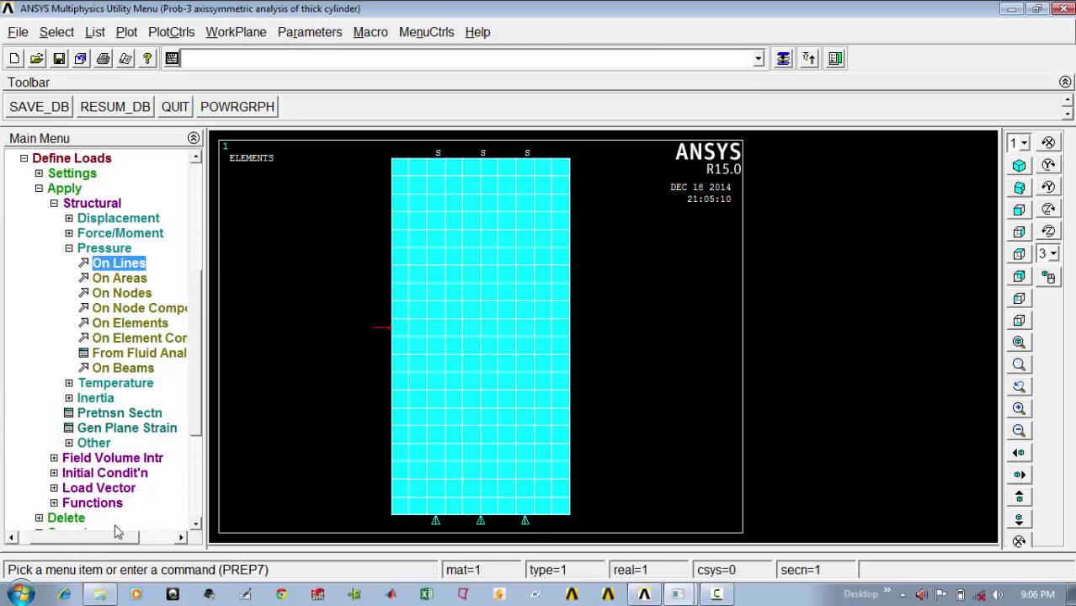
pyautogui.click(39, 188)
pyautogui.click(29, 250)
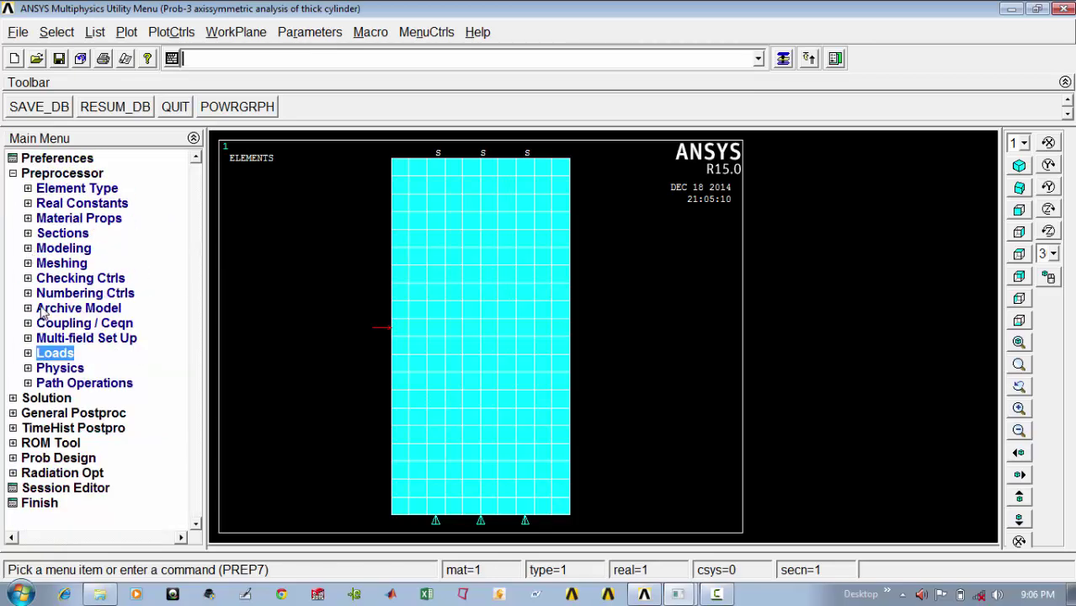
# - Solve the current load step and dismiss the solution note and status window
pyautogui.click(17, 400)
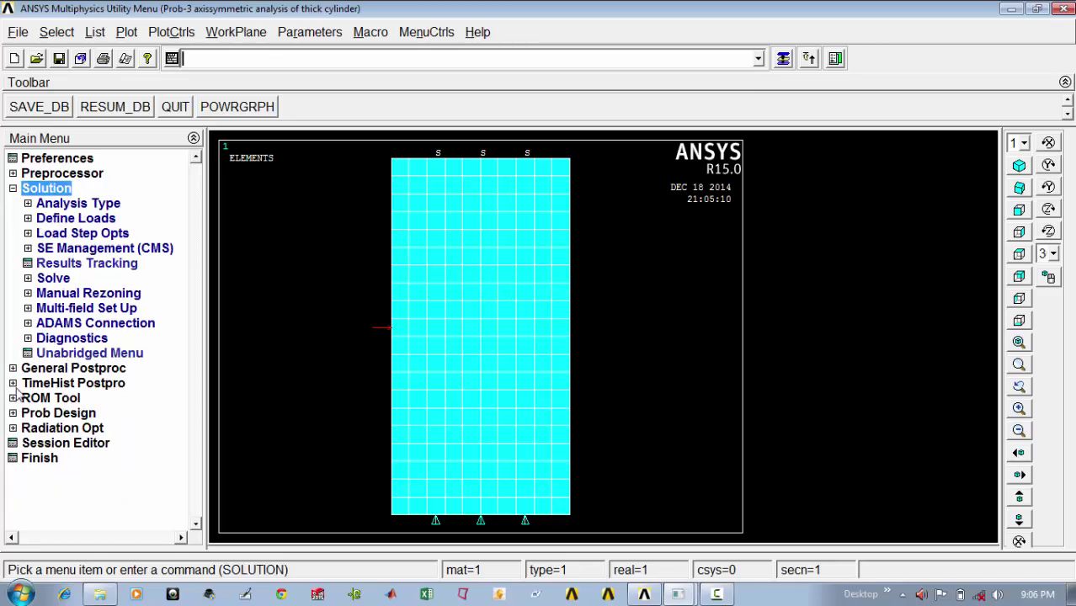
pyautogui.click(48, 280)
pyautogui.click(56, 294)
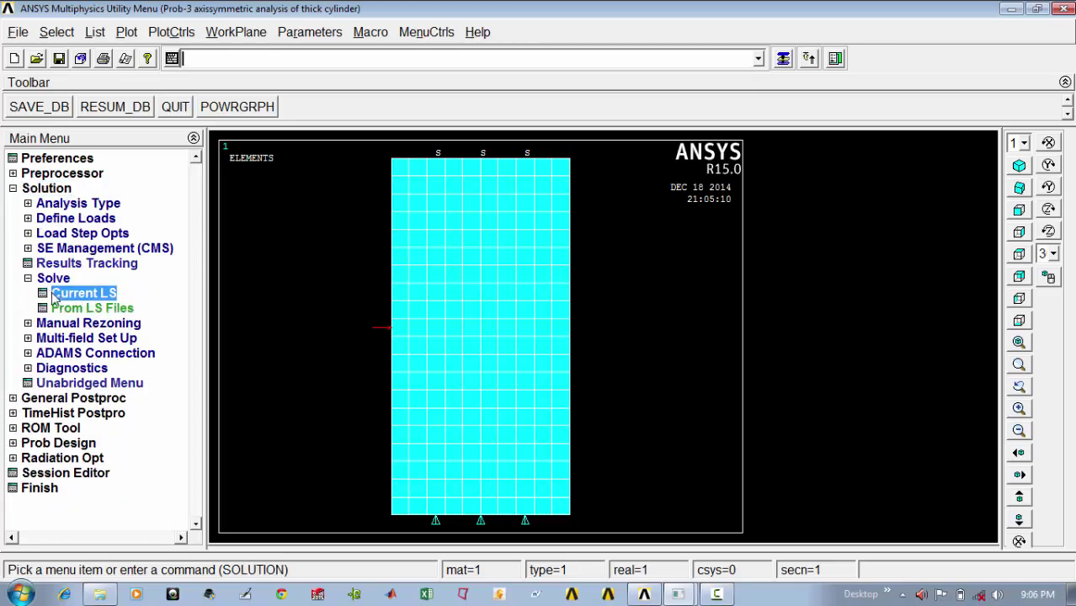
pyautogui.click(532, 373)
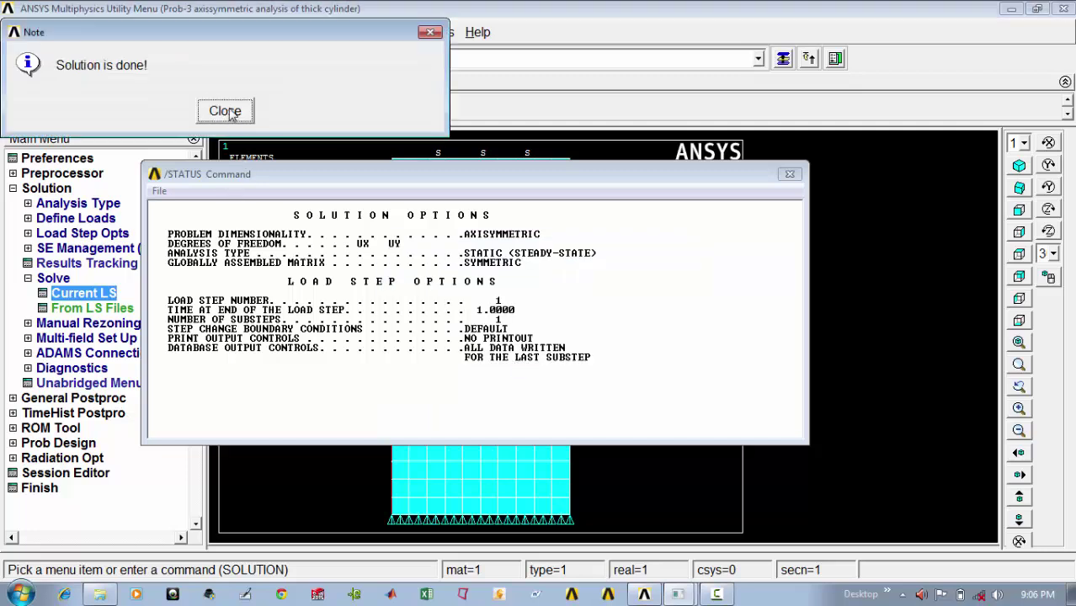
pyautogui.click(225, 111)
pyautogui.click(789, 173)
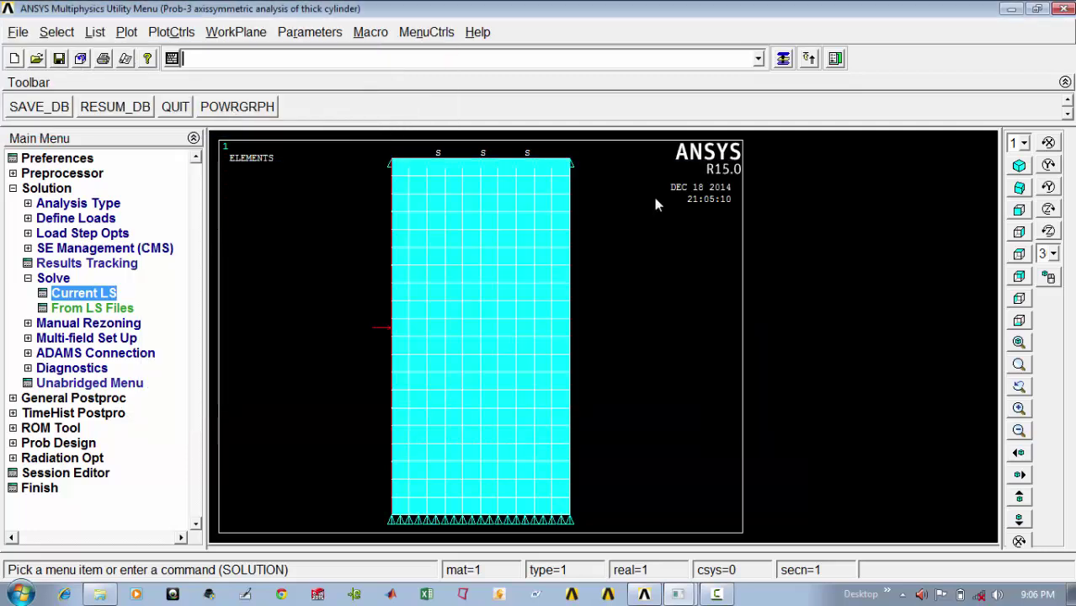
pyautogui.click(28, 279)
# - List the nodal solution for the X-component of stress in the general postprocessor and close the listing
pyautogui.click(38, 369)
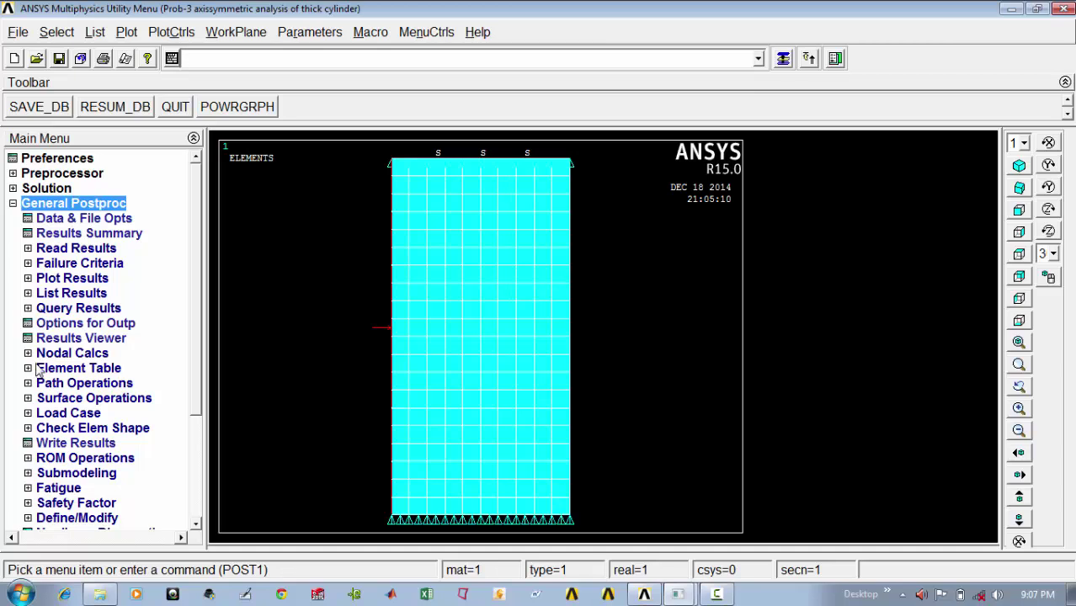
pyautogui.click(62, 295)
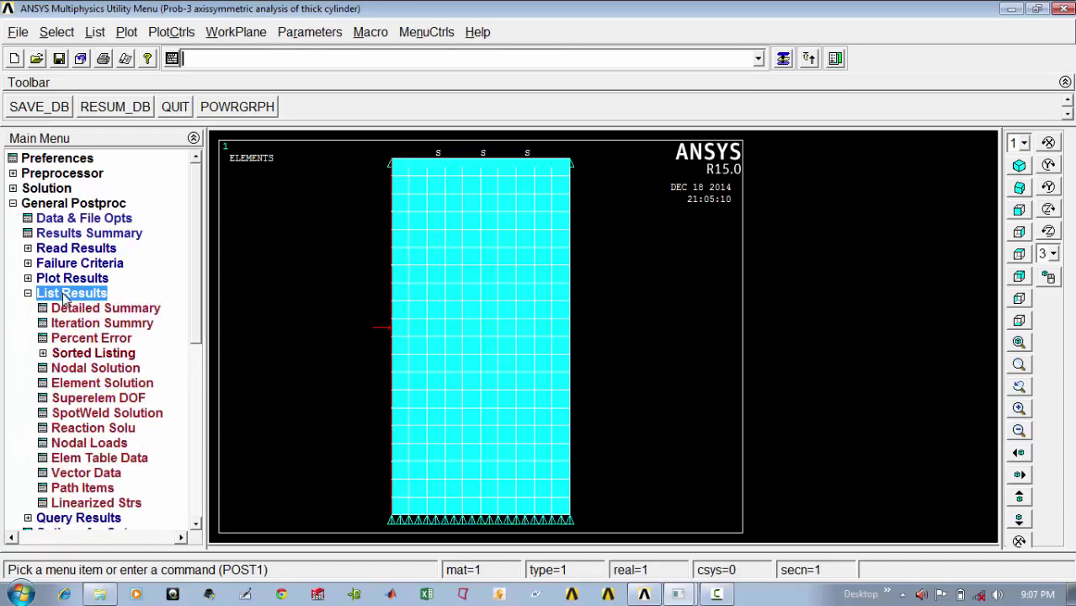
pyautogui.click(104, 370)
pyautogui.doubleClick(446, 244)
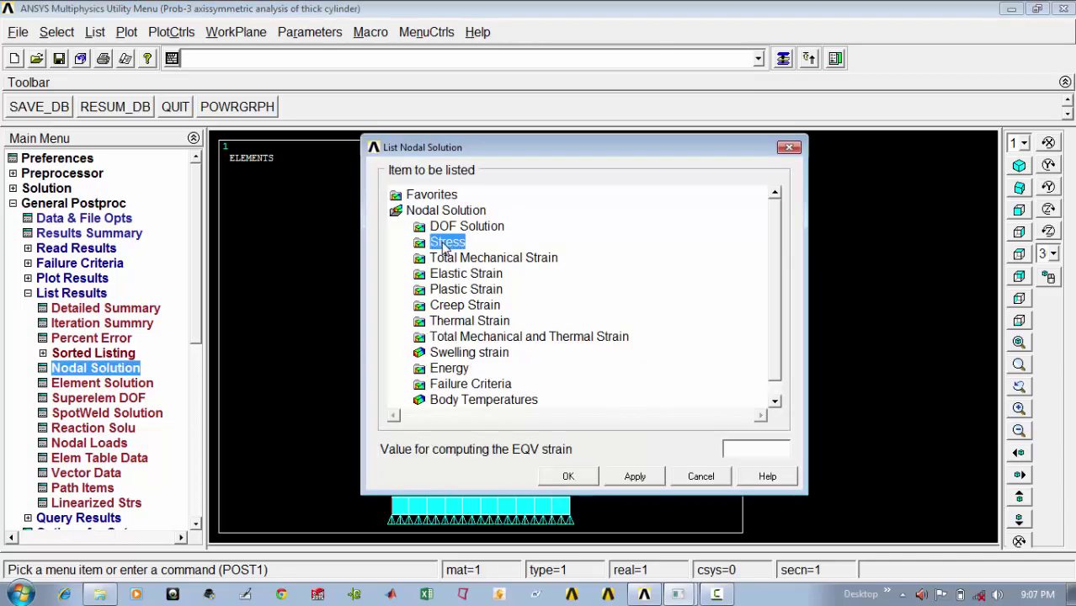
pyautogui.click(470, 261)
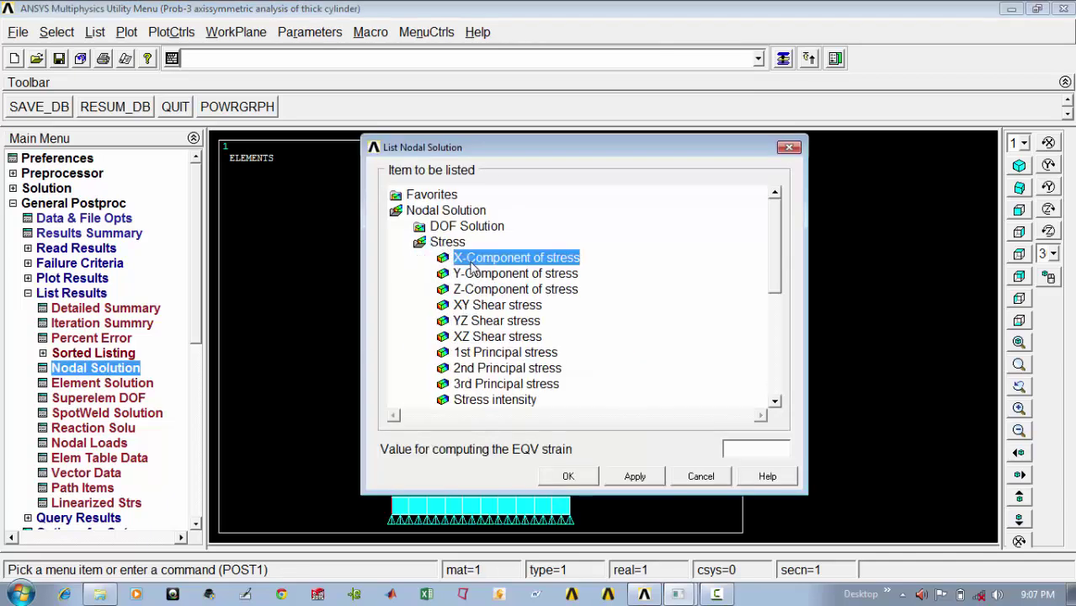
pyautogui.click(552, 475)
pyautogui.click(790, 174)
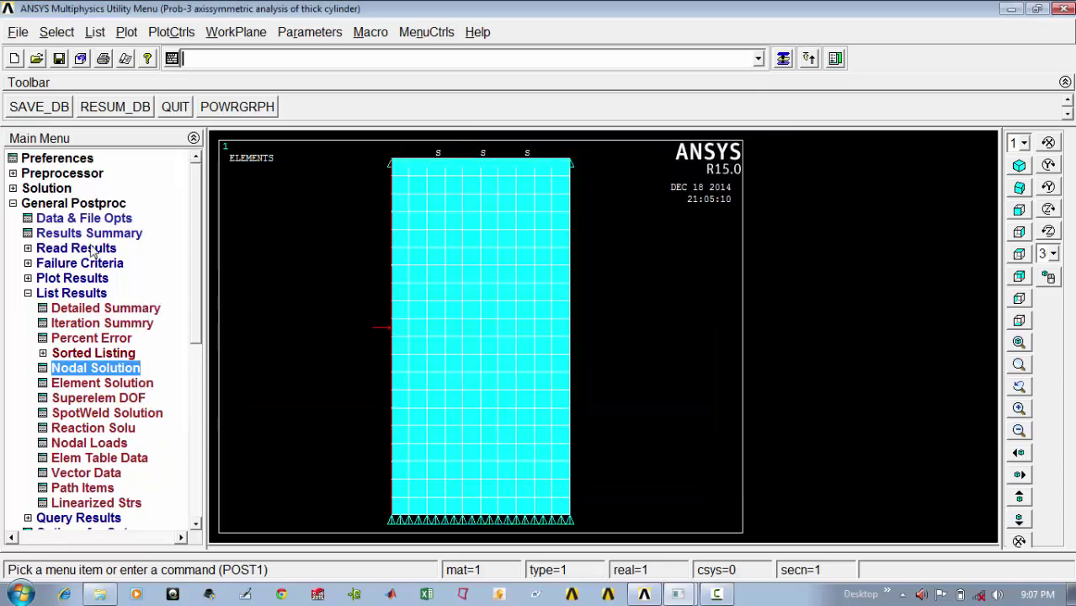
# - Plot a nodal solution contour of the X-component of stress on the deformed shape only
pyautogui.click(28, 278)
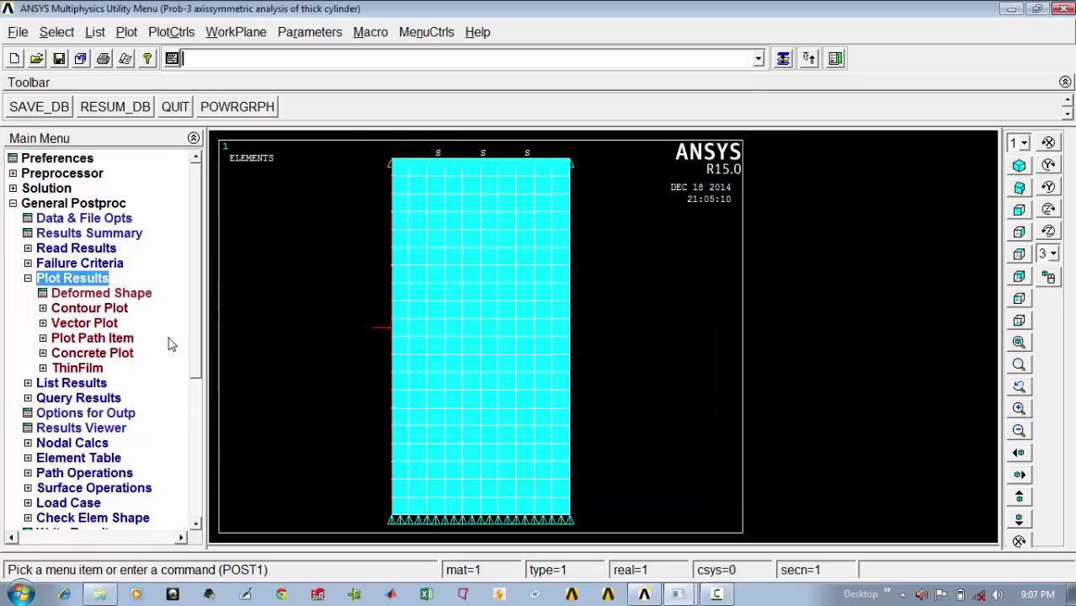
pyautogui.click(93, 308)
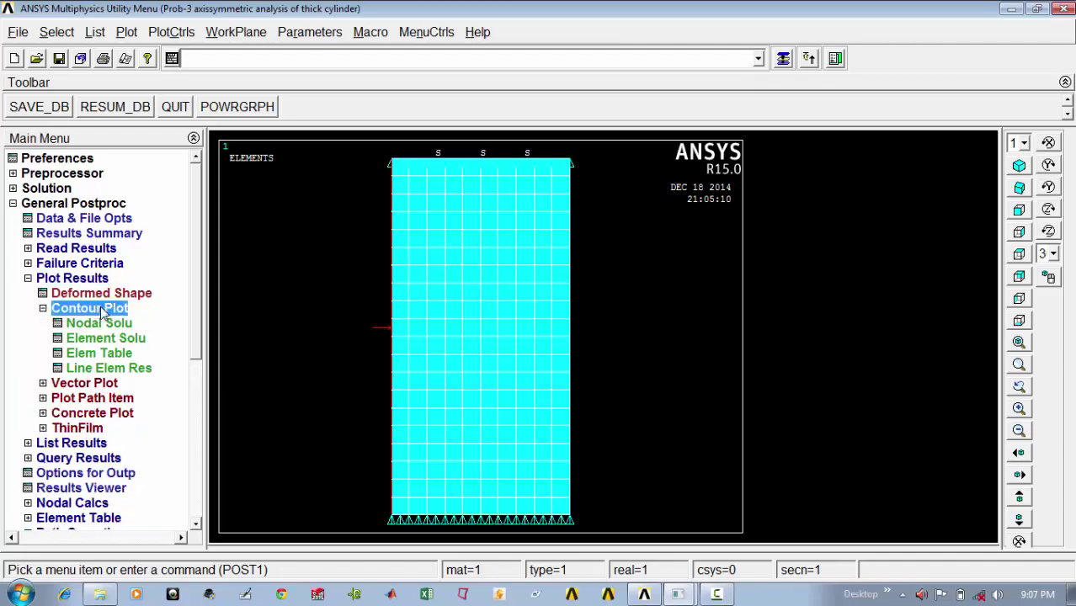
pyautogui.doubleClick(100, 323)
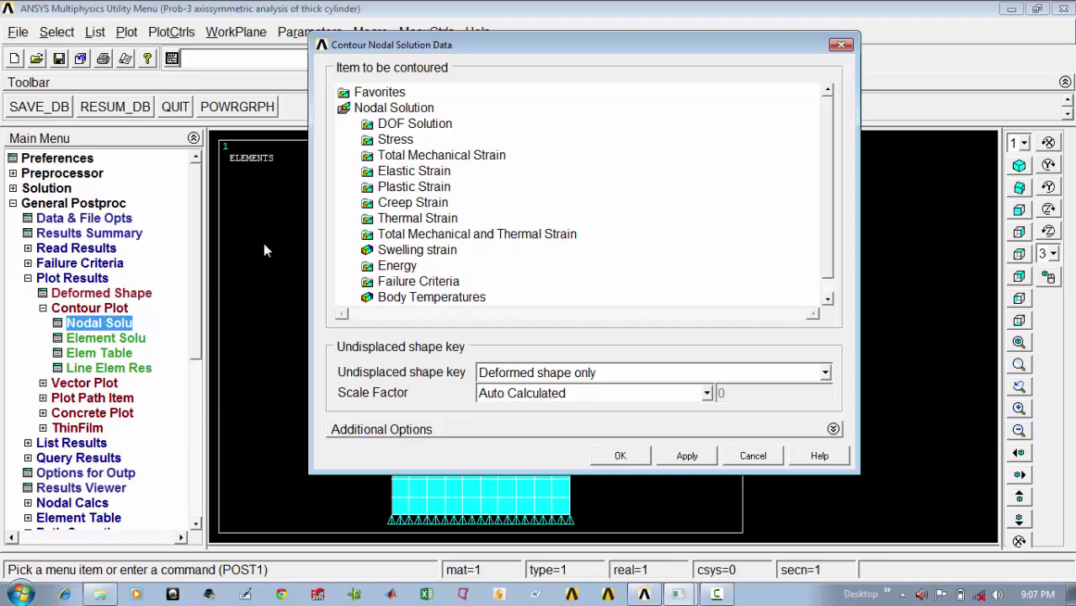
pyautogui.doubleClick(393, 139)
pyautogui.click(438, 156)
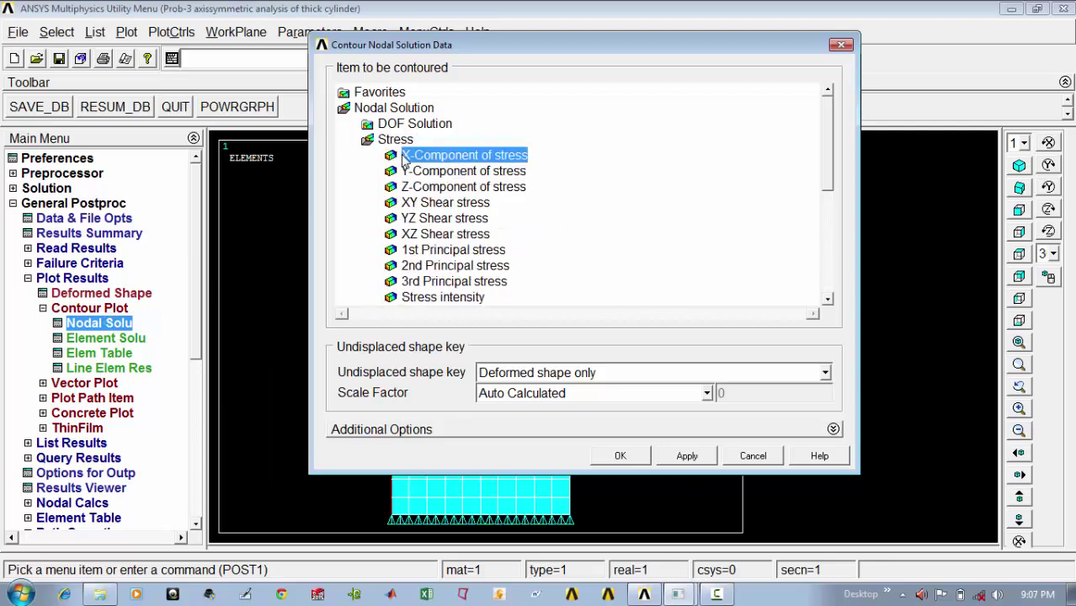
pyautogui.click(617, 457)
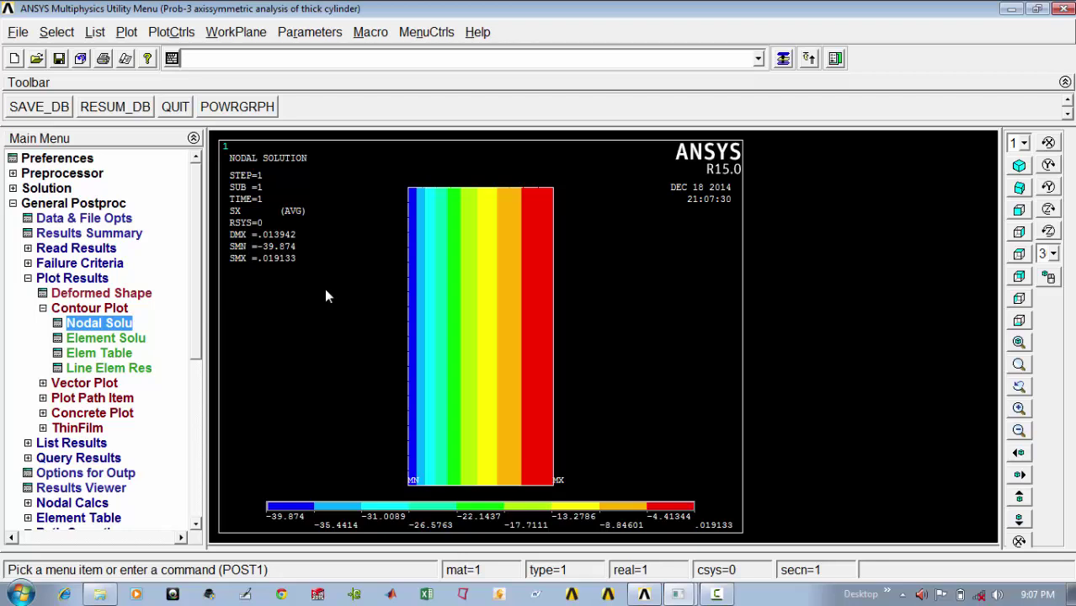
# - Plot nodal solution contours of the Z-component of stress and the Y-component of stress, one after the other
pyautogui.click(122, 324)
pyautogui.click(442, 188)
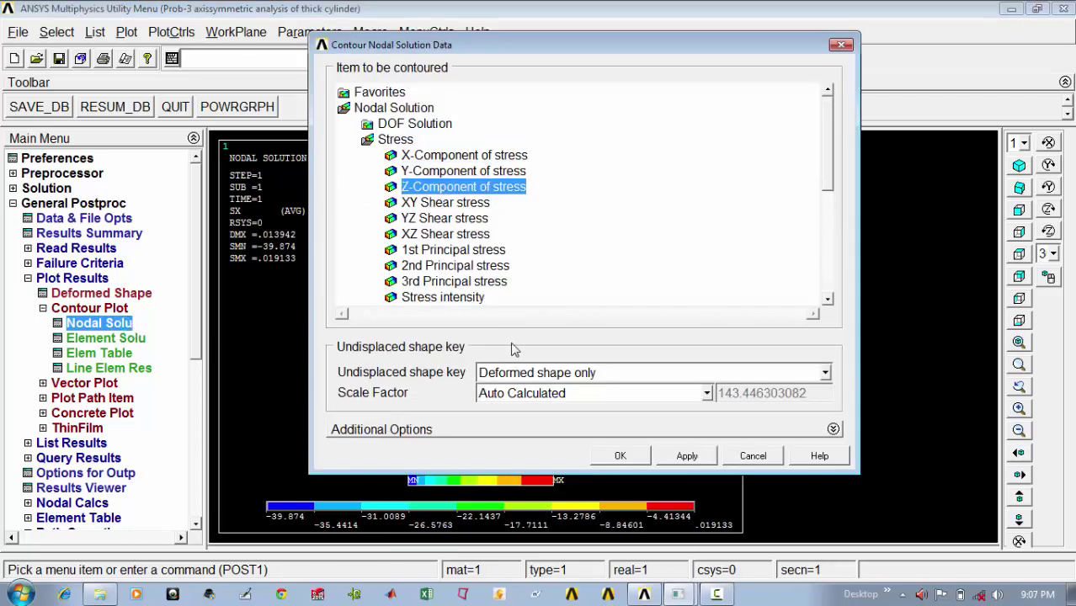
pyautogui.click(621, 455)
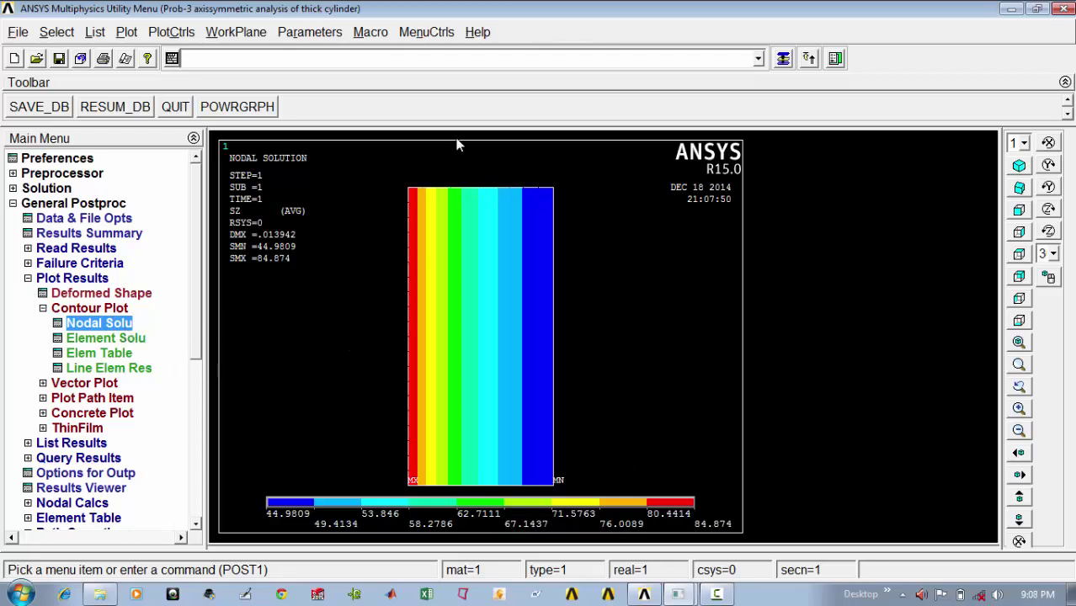
pyautogui.click(102, 325)
pyautogui.click(416, 172)
pyautogui.click(624, 455)
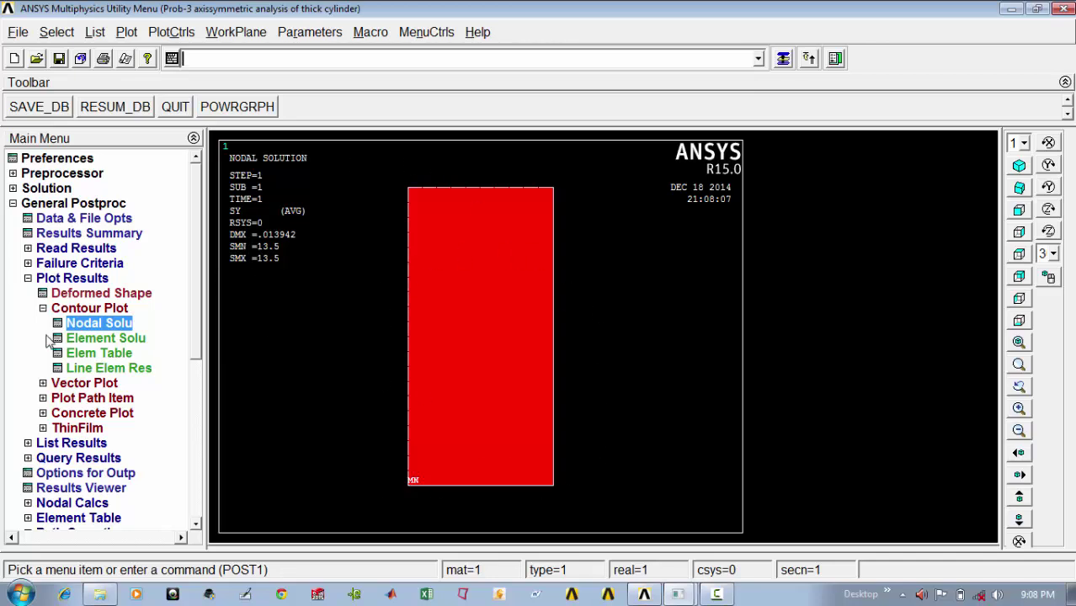
pyautogui.click(43, 308)
pyautogui.click(28, 278)
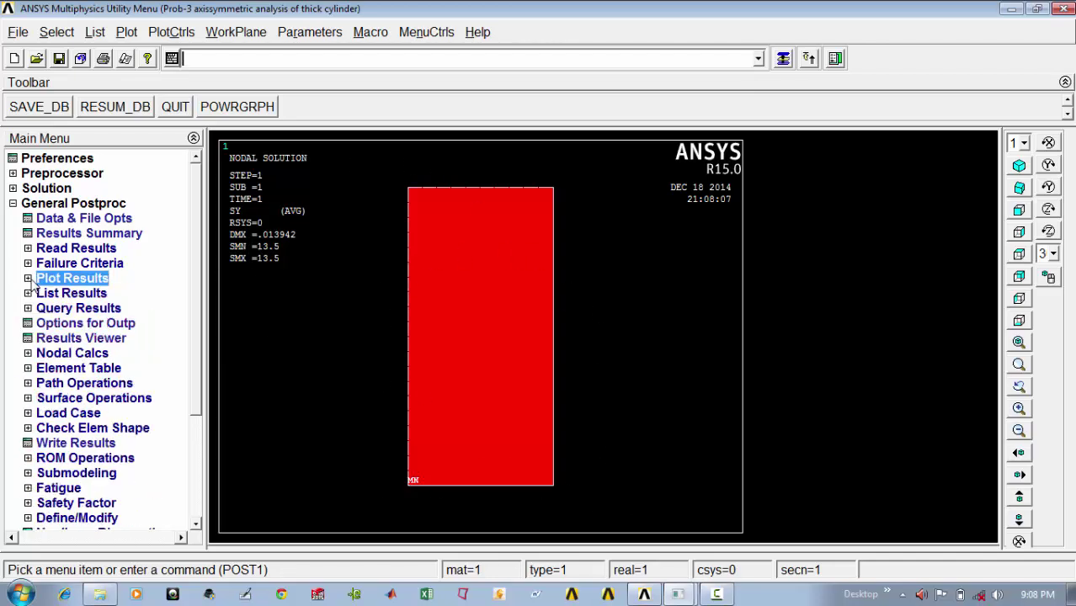
pyautogui.click(28, 293)
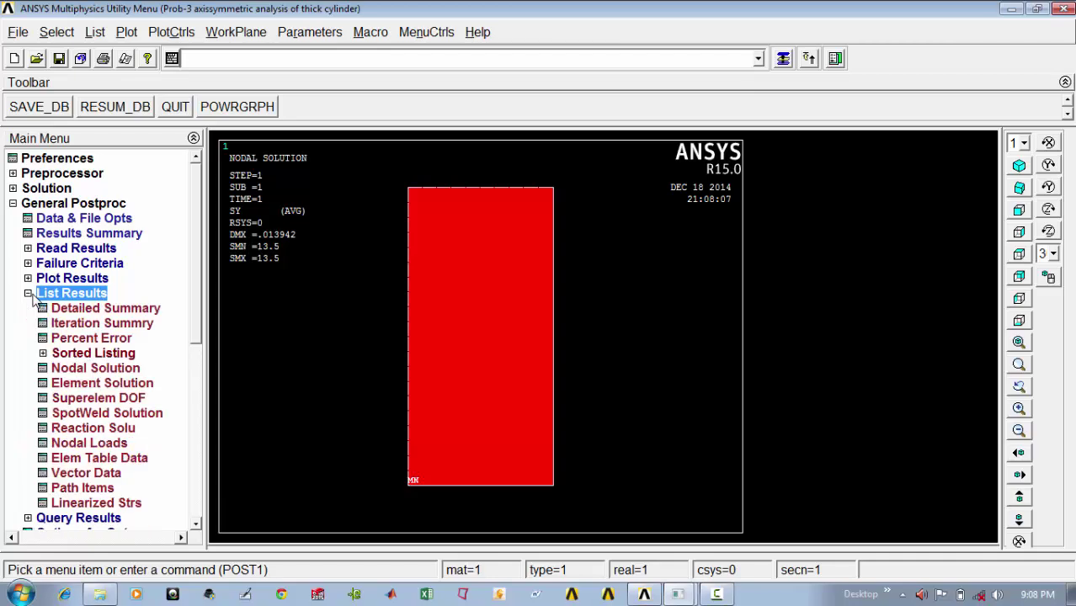
pyautogui.click(29, 294)
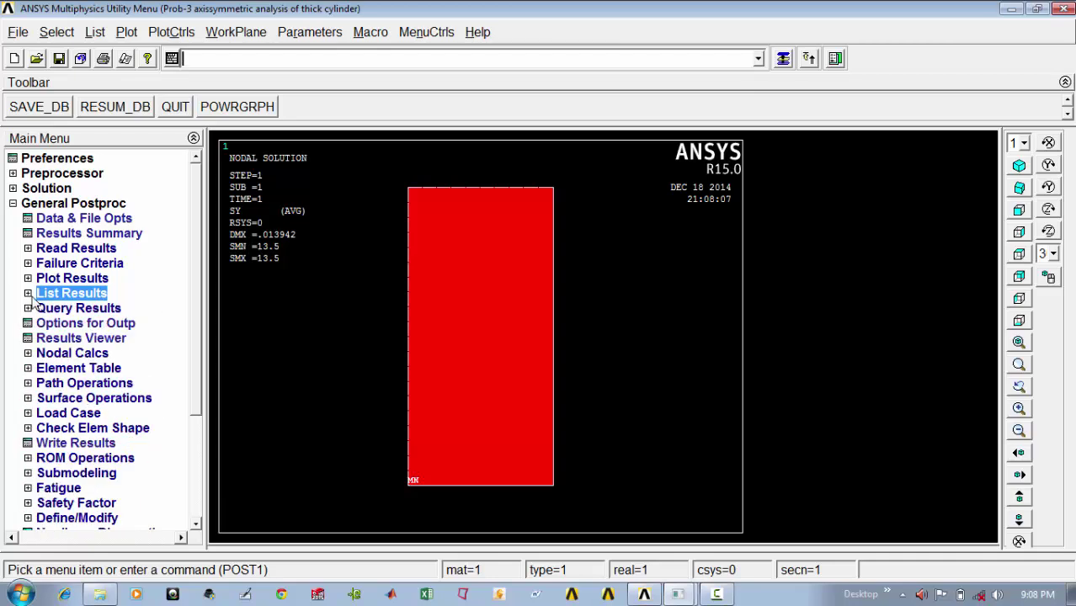
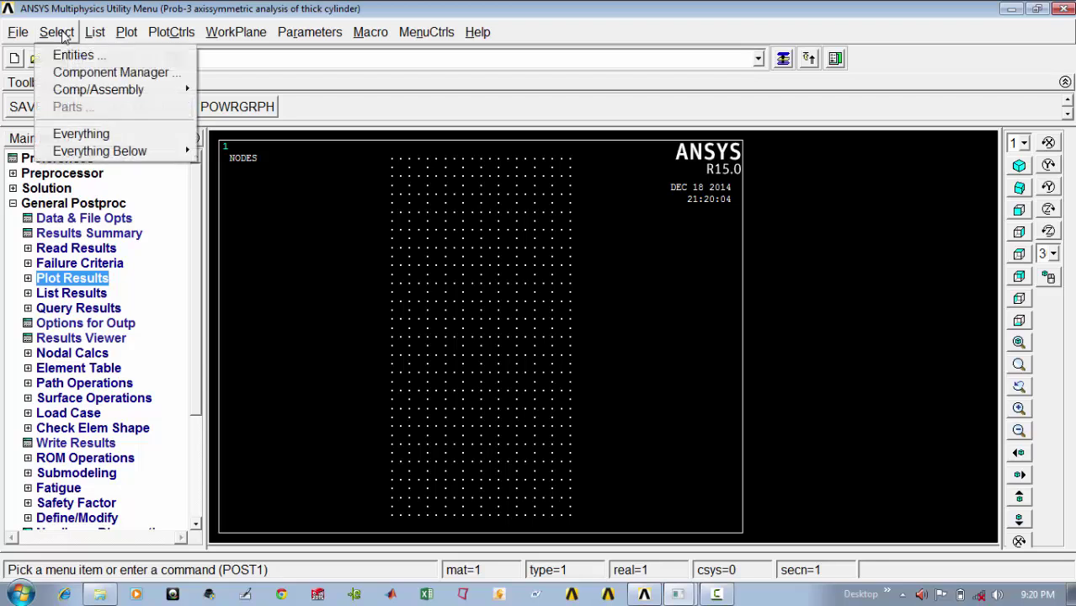
# - Select from the full set all nodes along the rectangle's bottom edge, using box picking
pyautogui.click(71, 55)
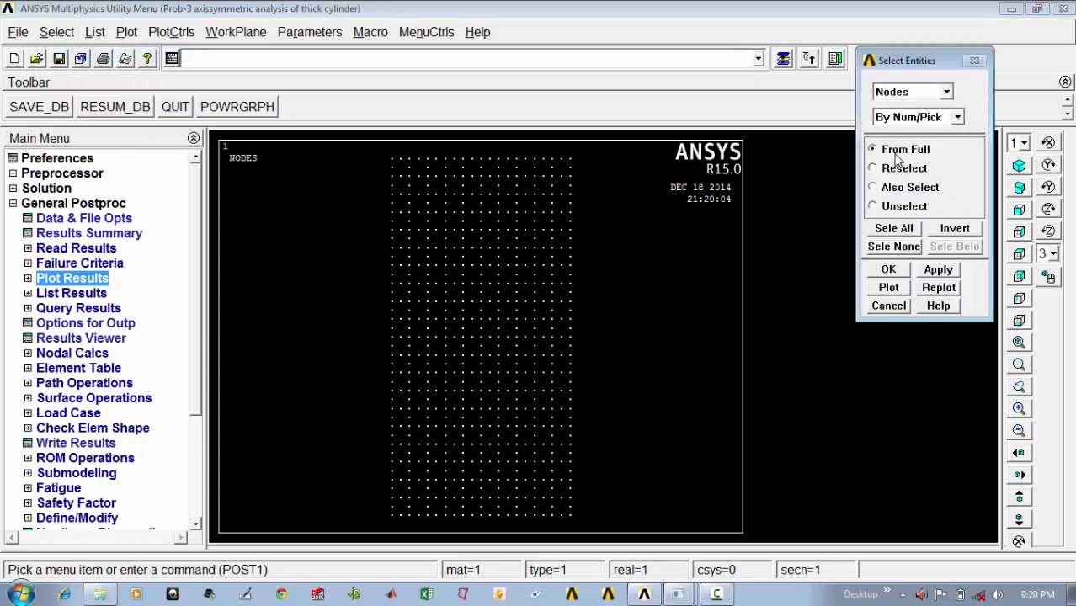
pyautogui.click(891, 270)
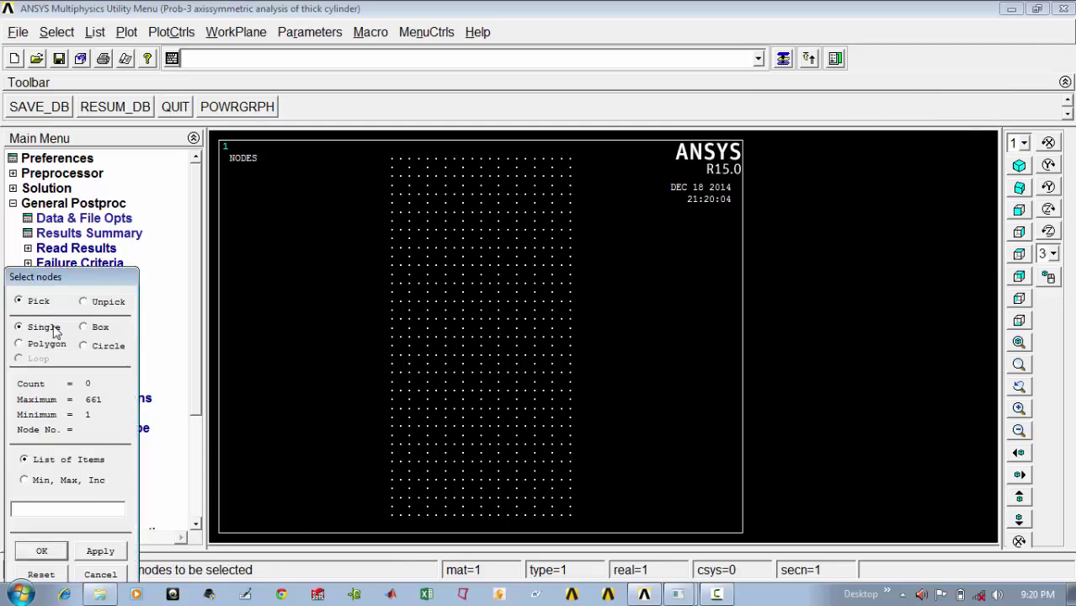
pyautogui.click(82, 326)
pyautogui.moveTo(382, 516); pyautogui.dragTo(486, 530)
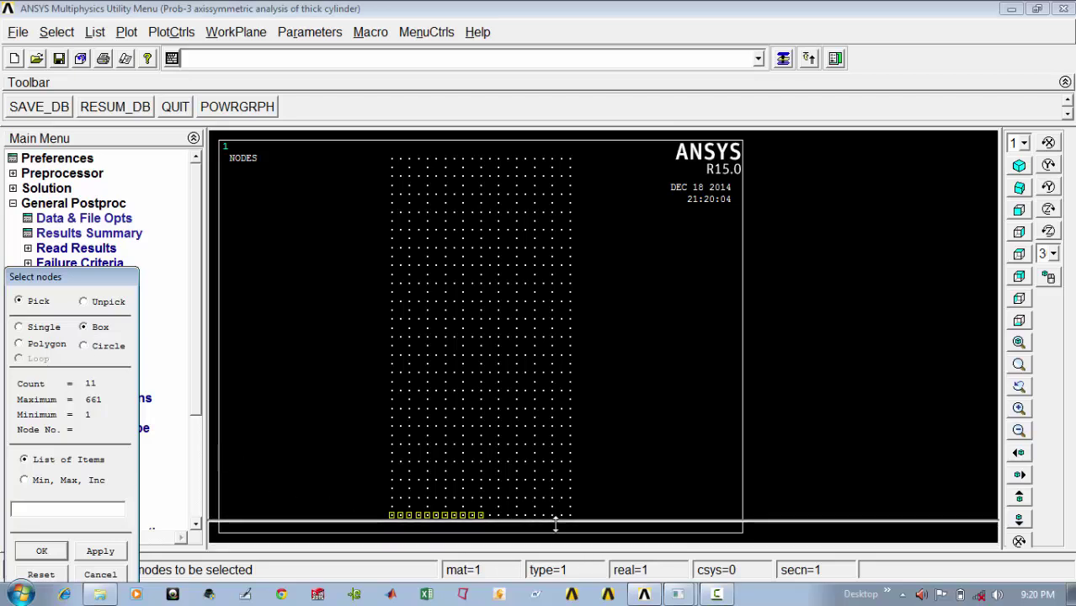
pyautogui.moveTo(558, 543); pyautogui.dragTo(559, 541)
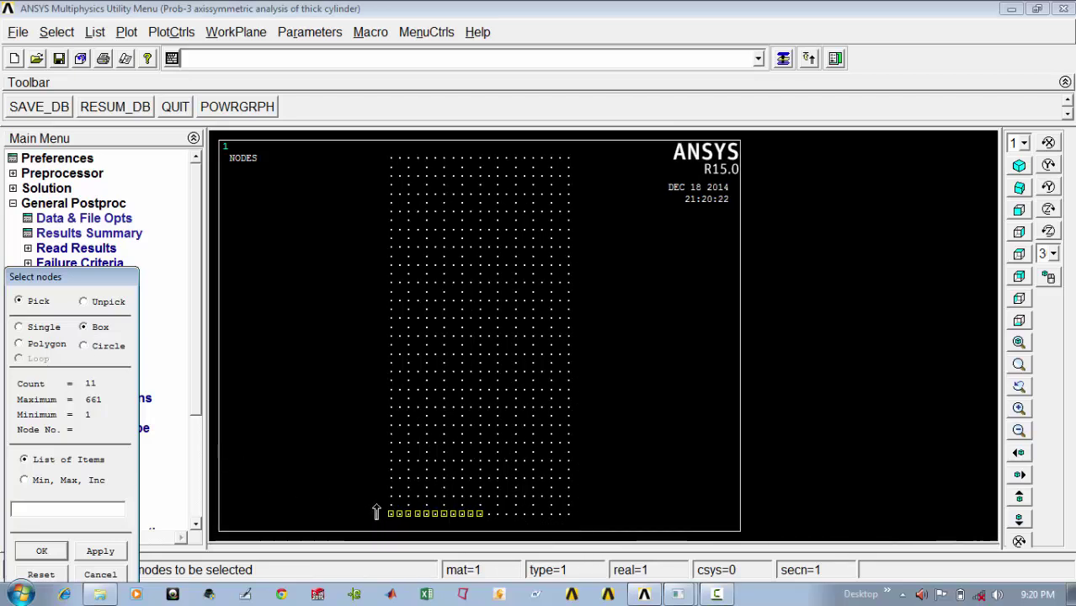
pyautogui.moveTo(461, 506); pyautogui.dragTo(590, 536)
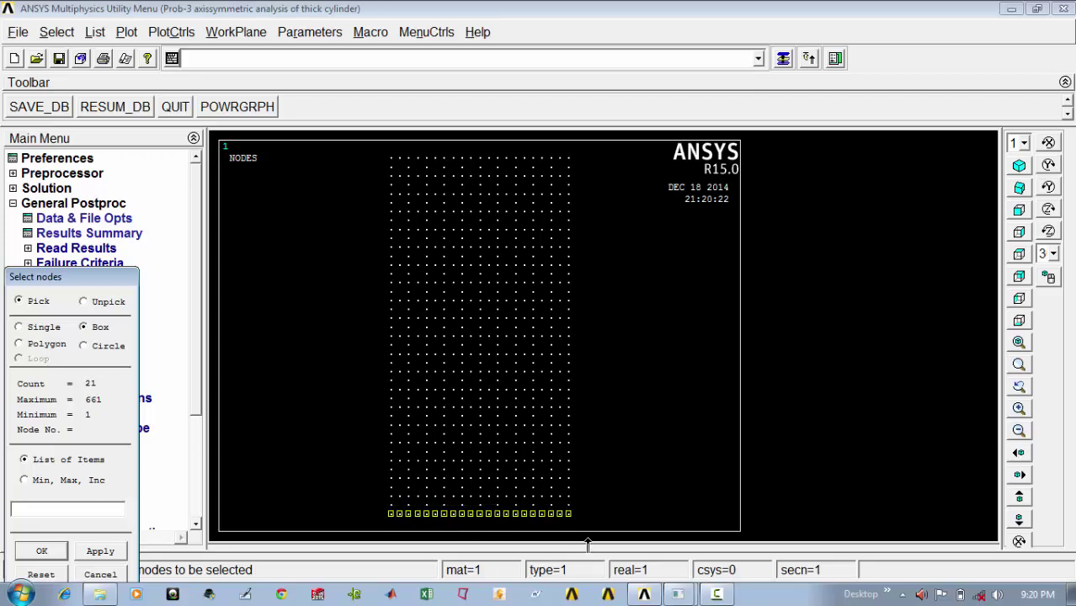
pyautogui.click(63, 549)
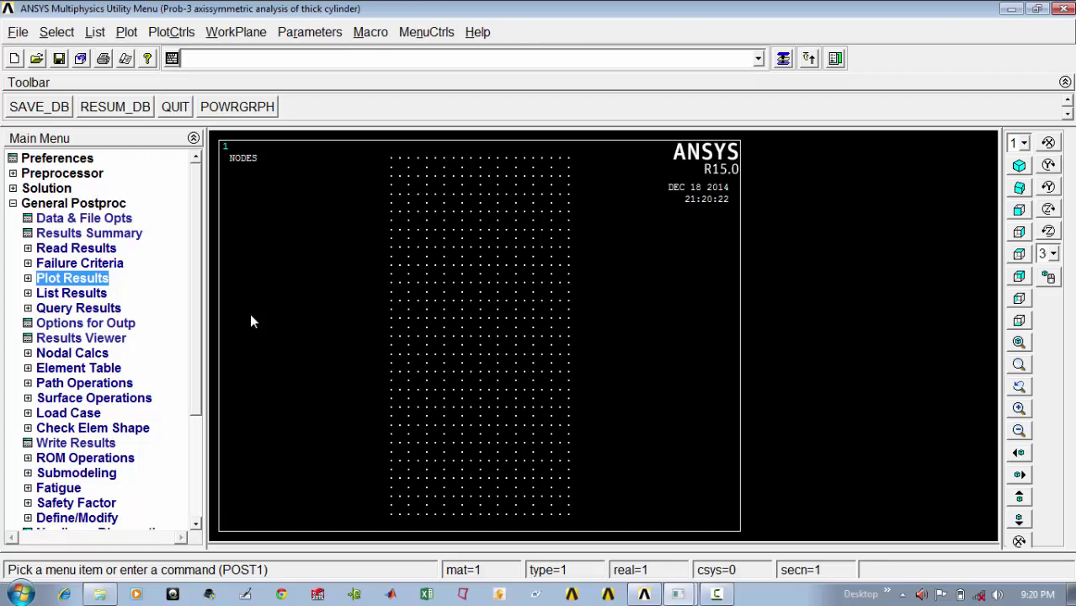
# - Plot only the selected nodes and turn on node numbers in the display
pyautogui.click(127, 32)
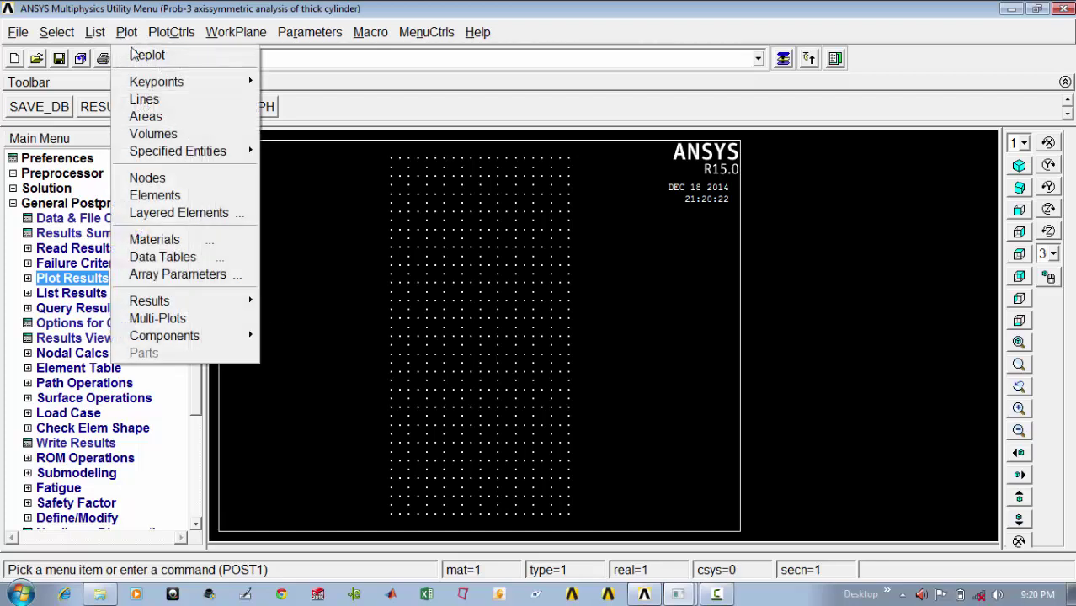
pyautogui.click(165, 179)
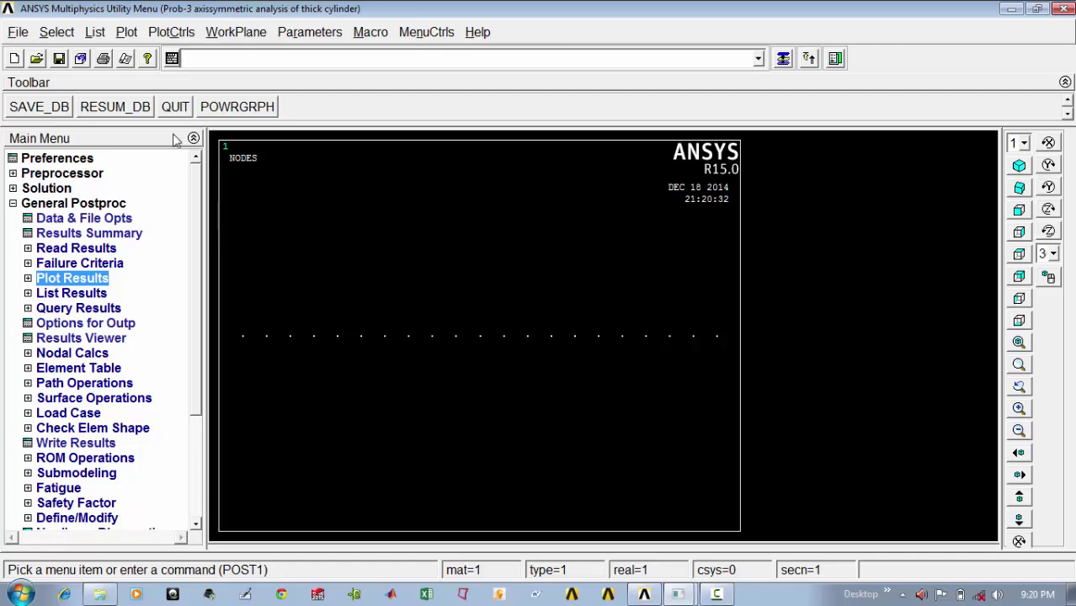
pyautogui.click(172, 33)
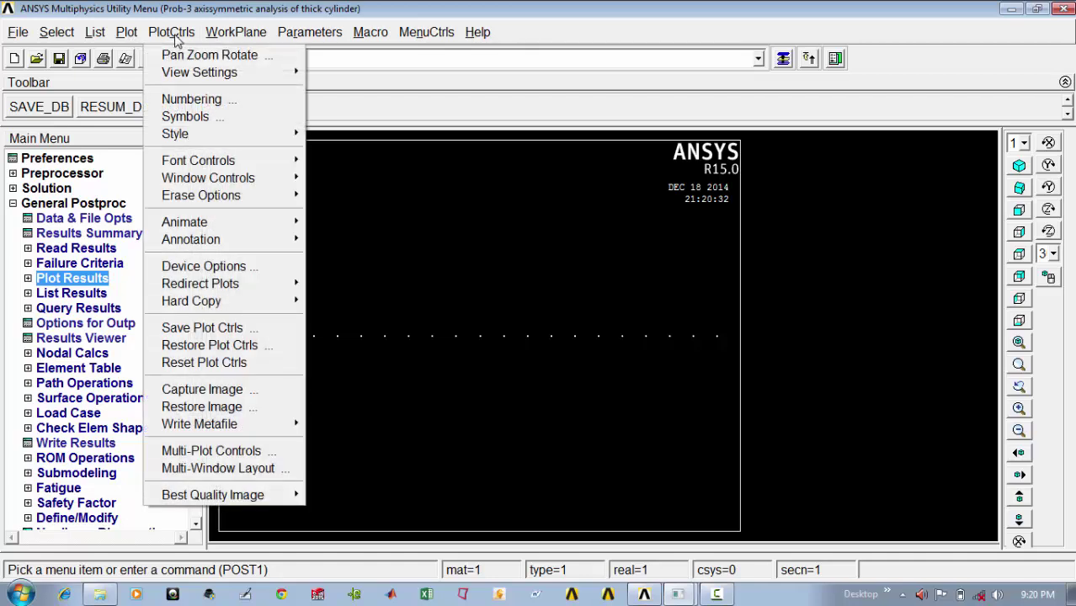
pyautogui.click(192, 99)
pyautogui.click(604, 284)
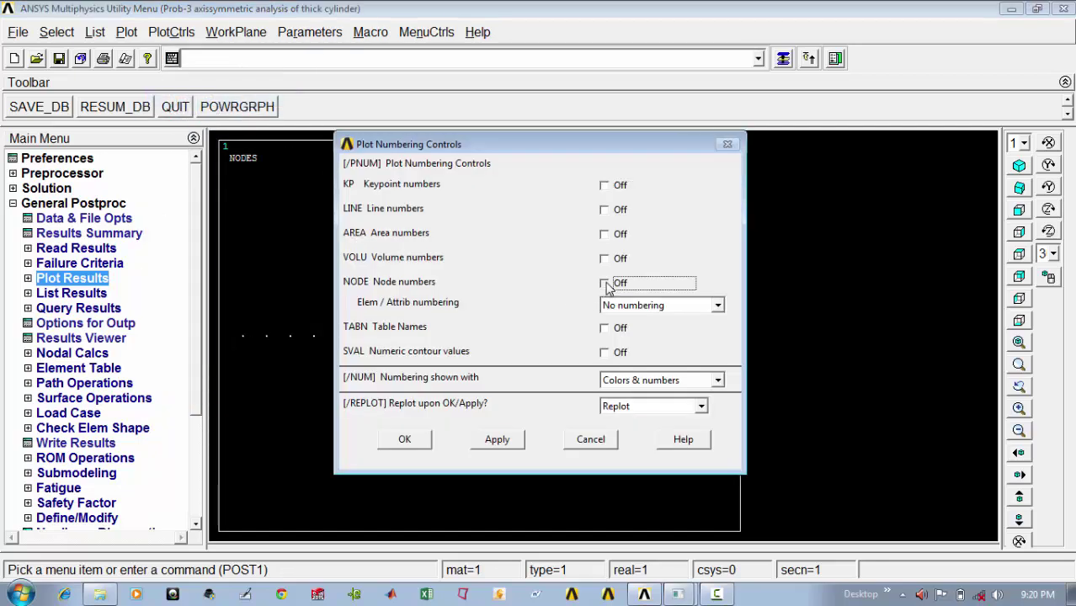
pyautogui.click(406, 438)
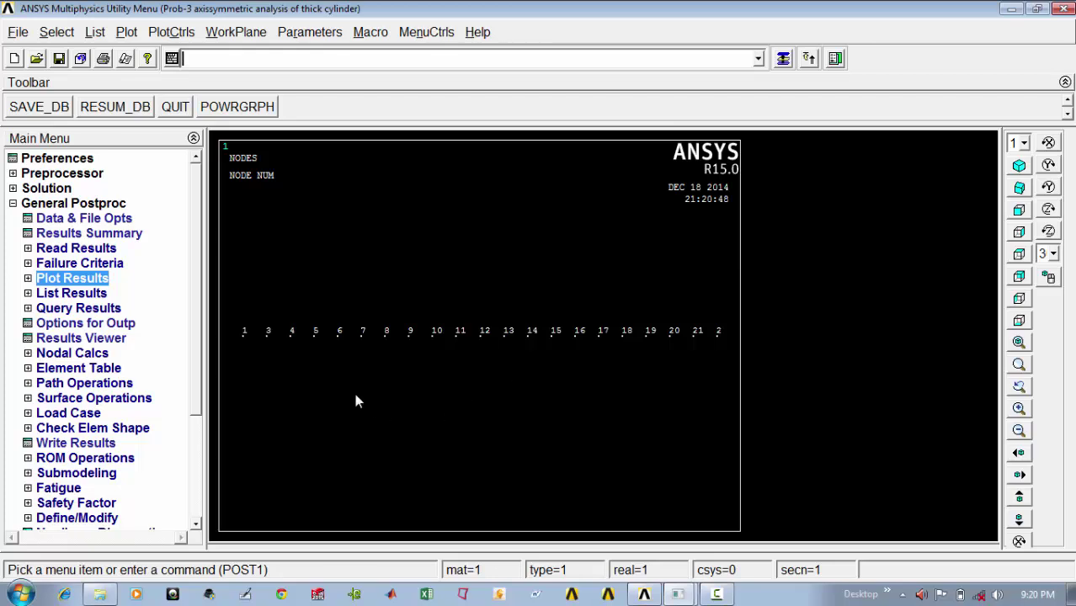
# - Select by single picking, from the full set, alternate nodes 1, 4, 6, 8, 10, 12, 14, 16, 18, 20 and 2
pyautogui.click(56, 32)
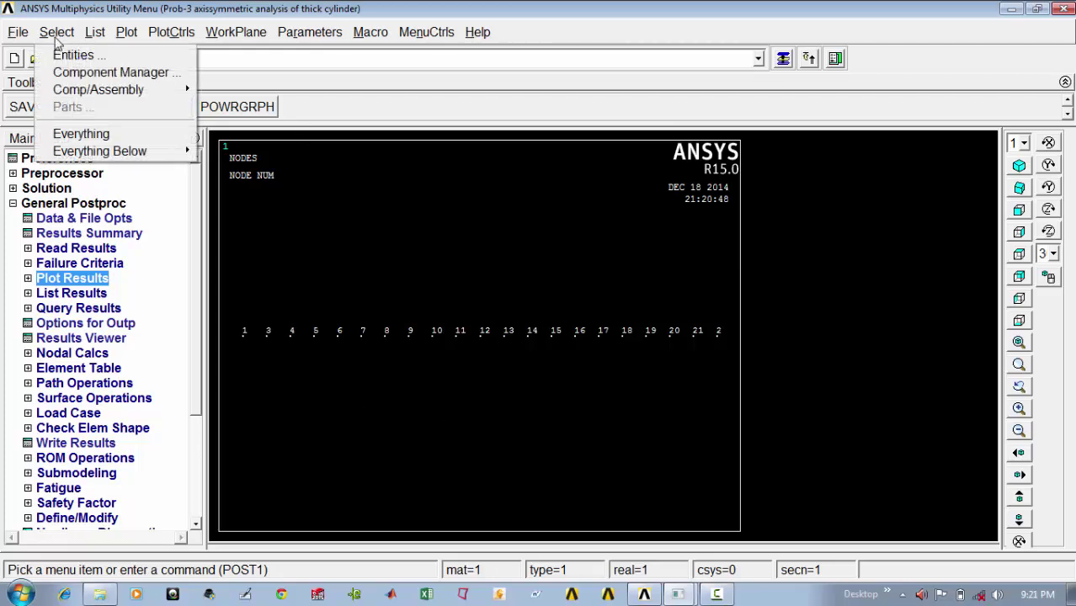
pyautogui.click(69, 52)
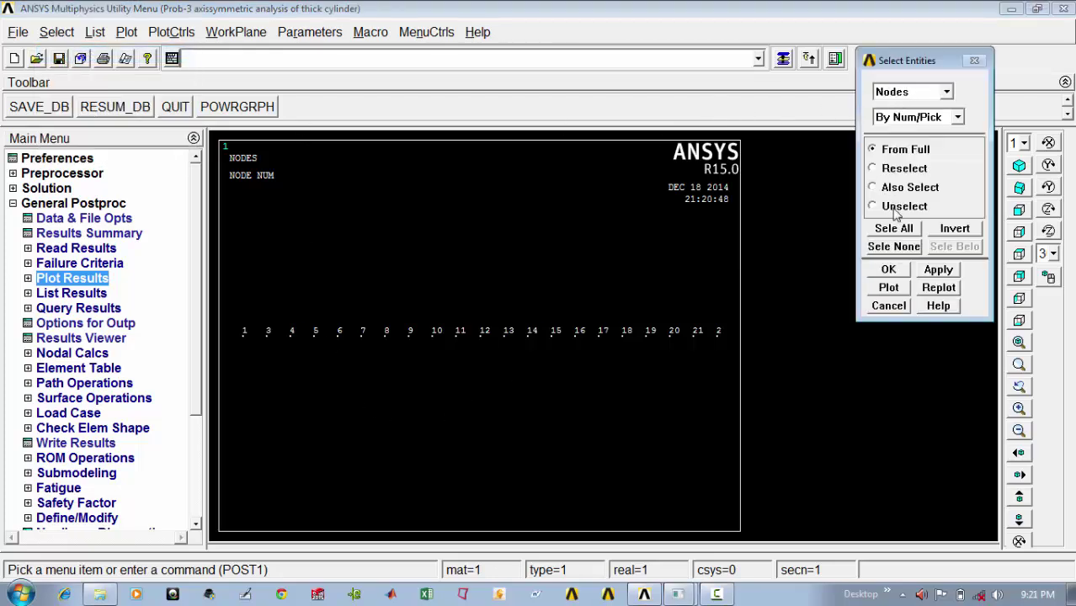
pyautogui.click(888, 270)
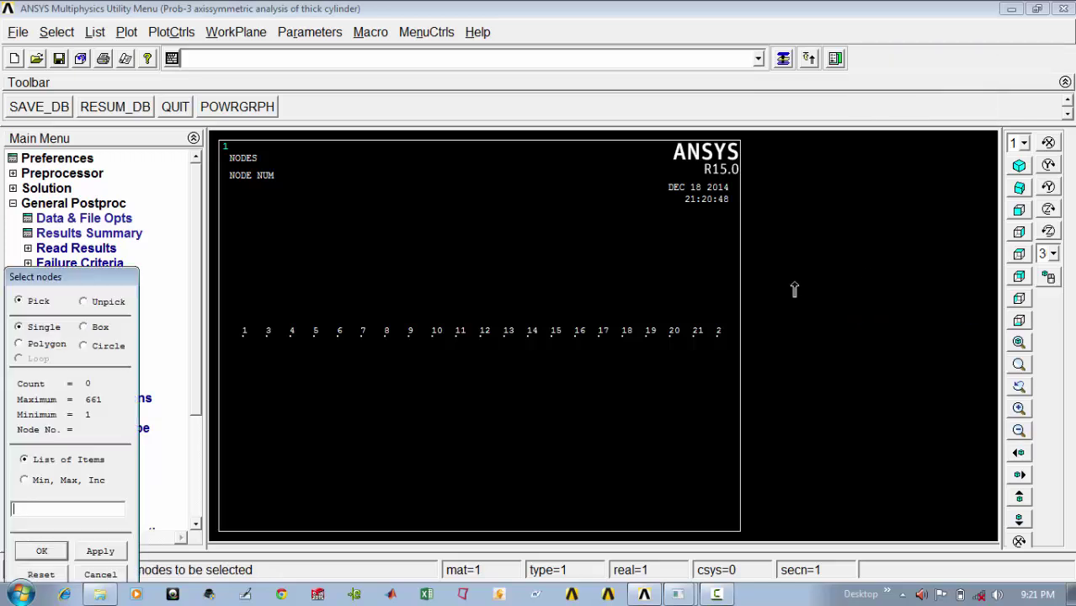
pyautogui.click(243, 337)
pyautogui.click(288, 335)
pyautogui.click(340, 335)
pyautogui.click(384, 335)
pyautogui.click(432, 336)
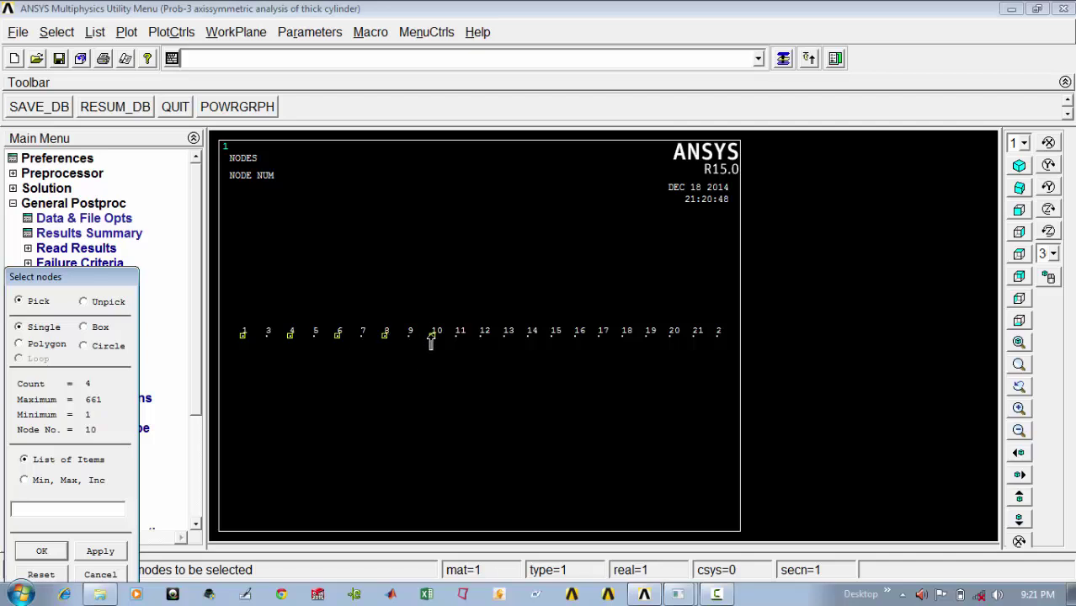
pyautogui.click(480, 335)
pyautogui.click(530, 335)
pyautogui.click(577, 337)
pyautogui.click(623, 337)
pyautogui.click(671, 336)
pyautogui.click(717, 336)
pyautogui.moveTo(21, 276); pyautogui.dragTo(89, 136)
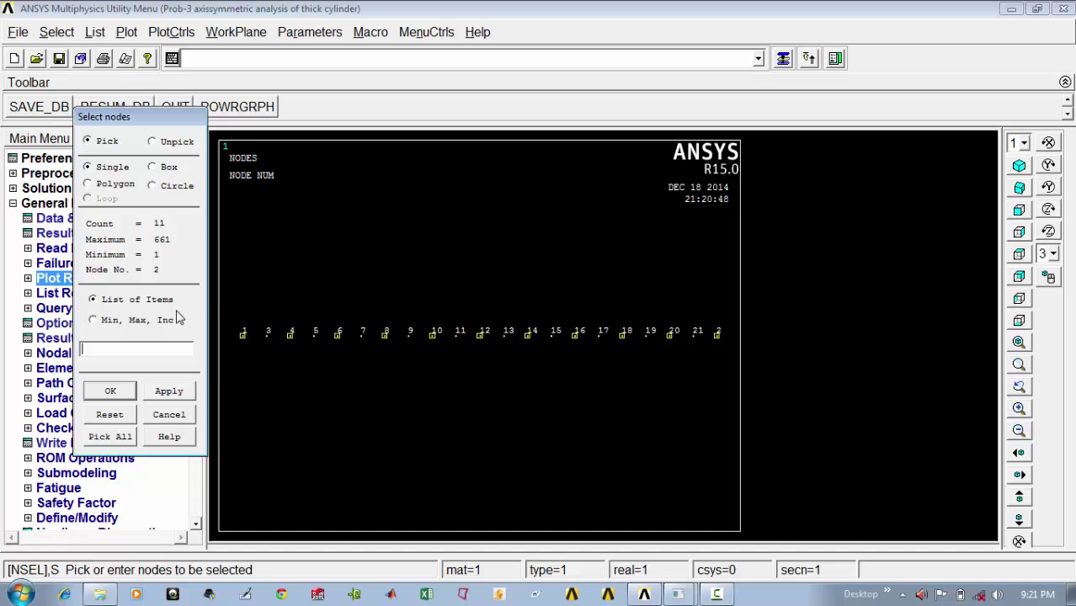
pyautogui.click(120, 393)
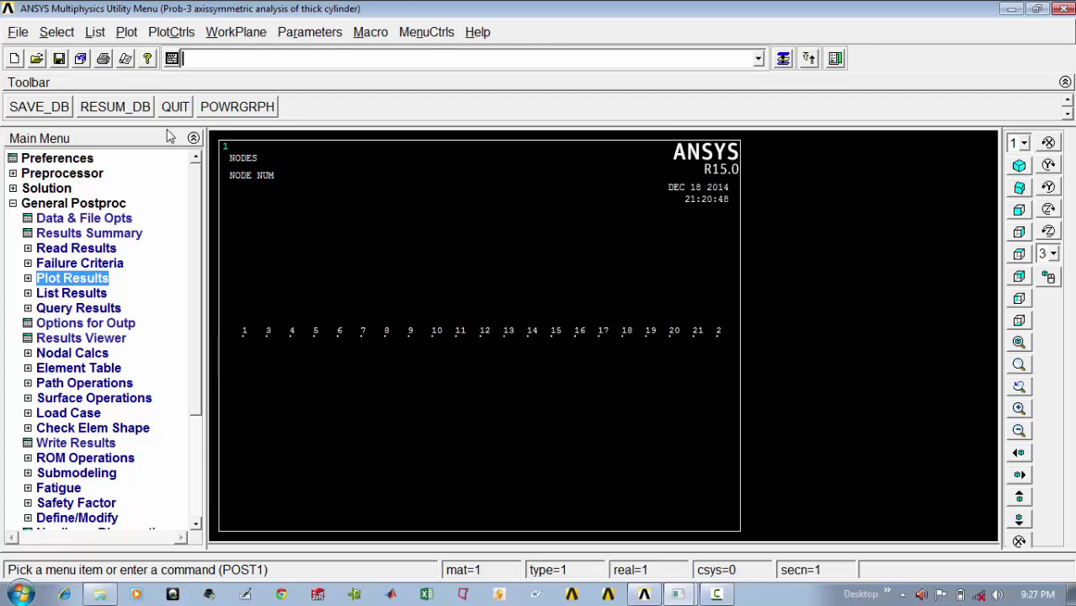
# - Reselect alternate bottom-edge nodes 1, 4, 6, 8, 10, 12, 14, 16, 18, 20 and 2 from the full set and plot only those nodes
pyautogui.click(57, 32)
pyautogui.click(78, 53)
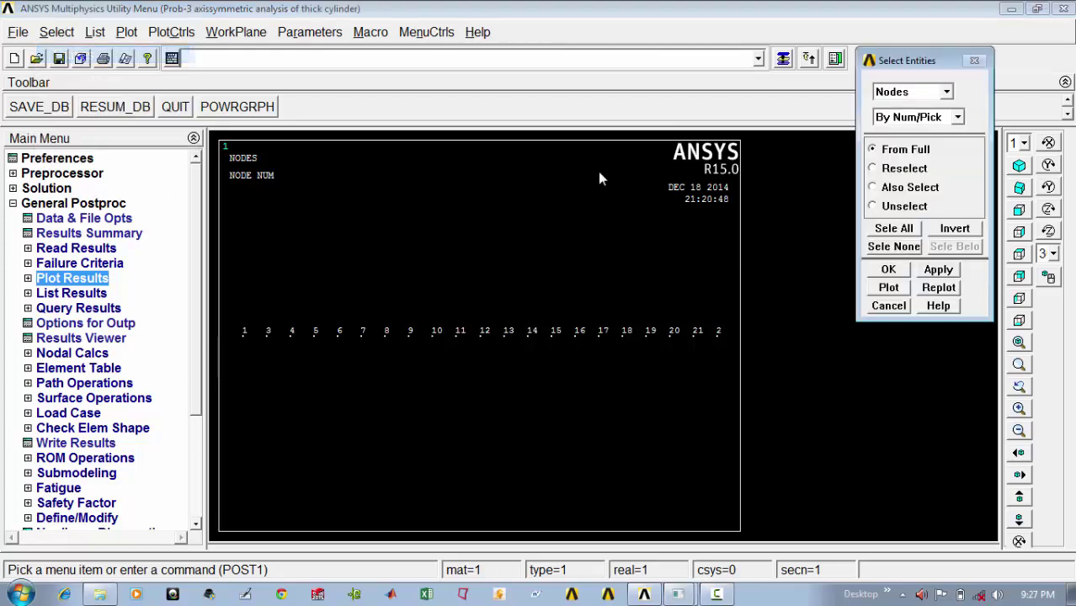
pyautogui.click(895, 269)
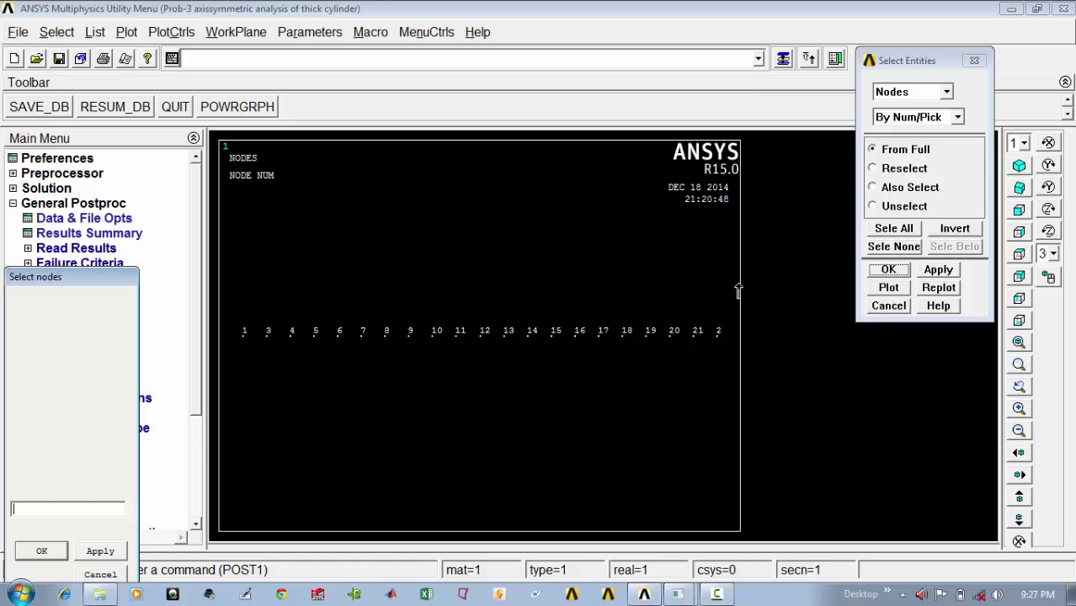
pyautogui.click(242, 335)
pyautogui.click(291, 336)
pyautogui.click(338, 335)
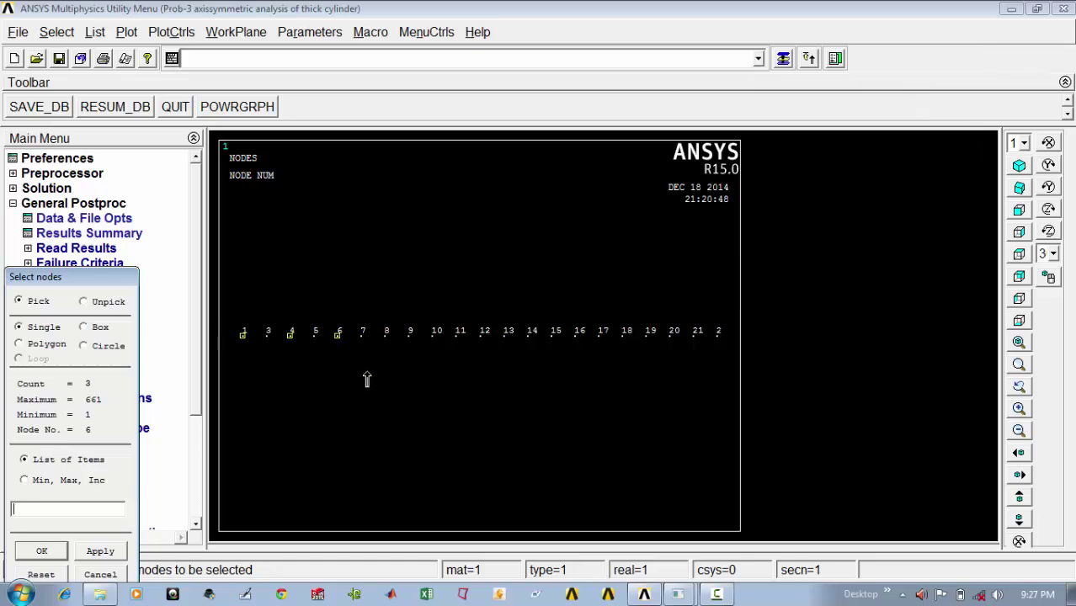
pyautogui.click(384, 337)
pyautogui.click(433, 336)
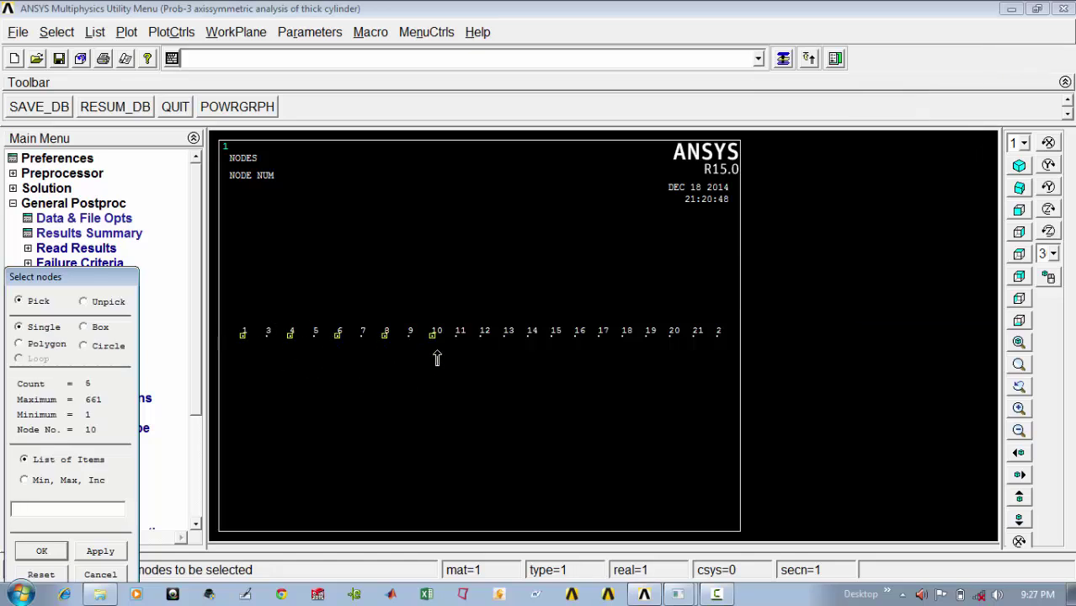
pyautogui.click(480, 336)
pyautogui.click(529, 336)
pyautogui.click(576, 336)
pyautogui.click(622, 336)
pyautogui.click(671, 336)
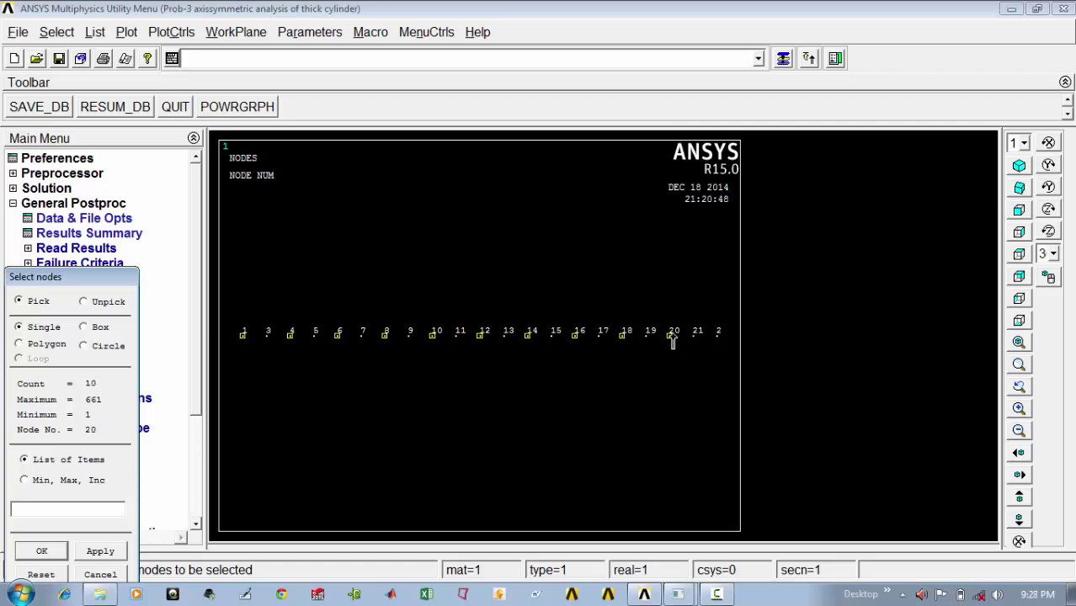
pyautogui.click(719, 336)
pyautogui.click(46, 553)
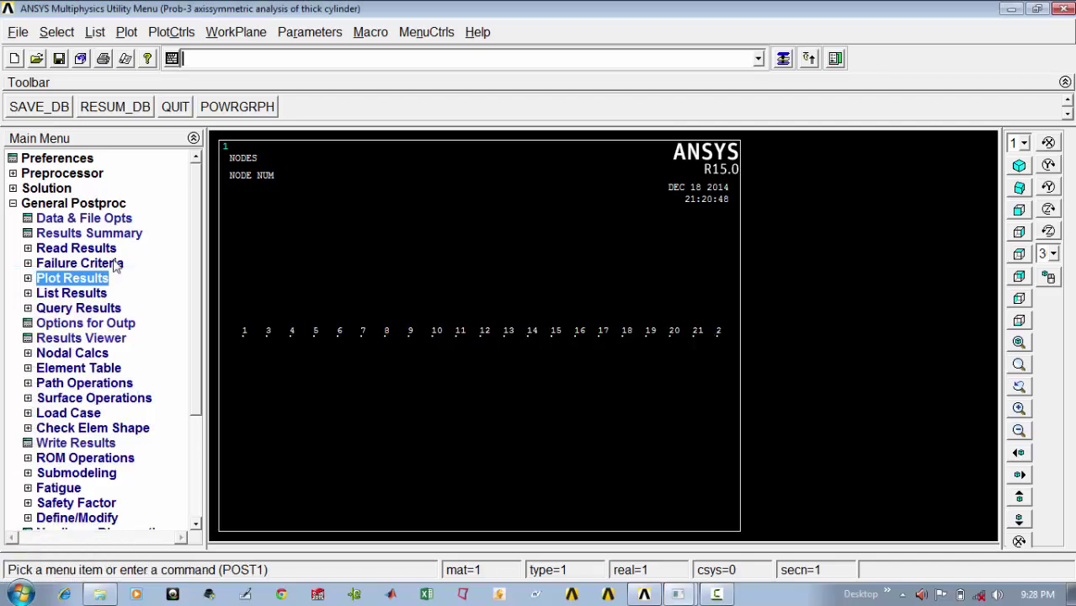
pyautogui.click(127, 32)
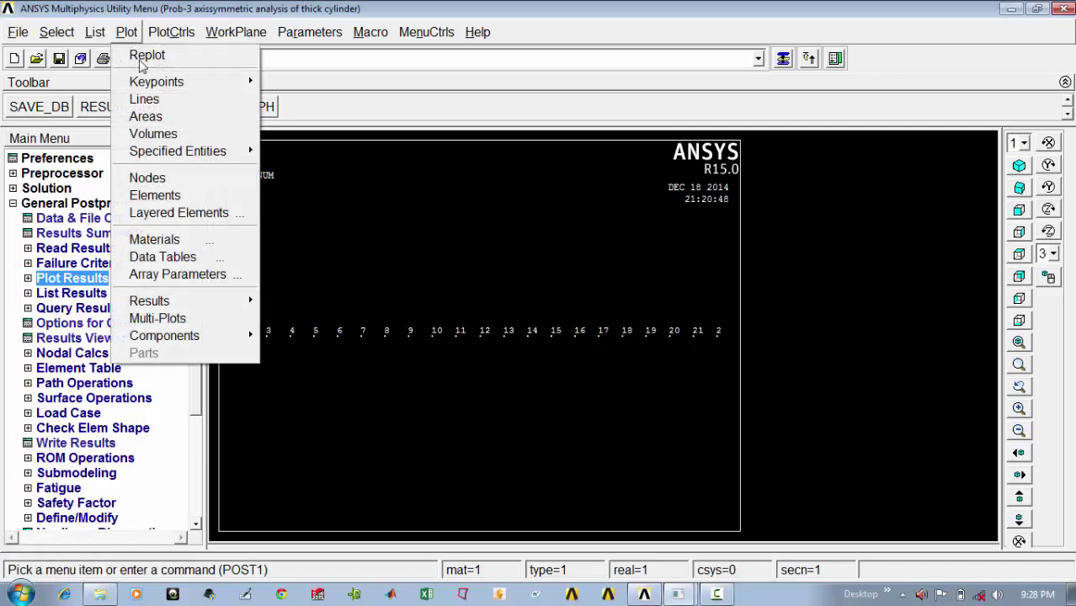
pyautogui.click(151, 176)
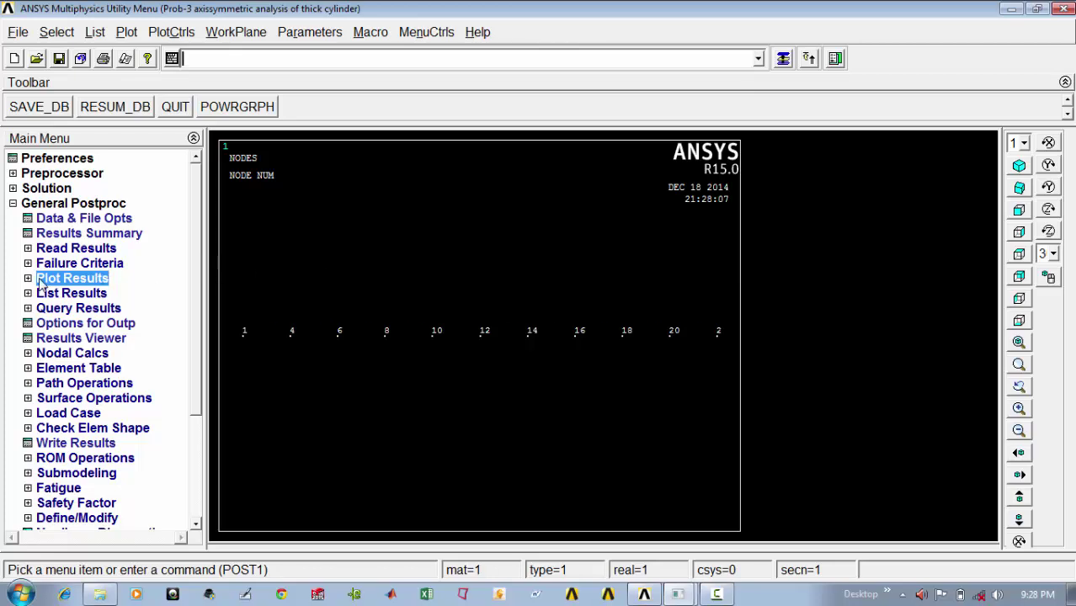
# - Define a path named r by nodes, from node 1 to node 2, with 30 data sets and 20 divisions
pyautogui.moveTo(200, 307); pyautogui.dragTo(193, 365)
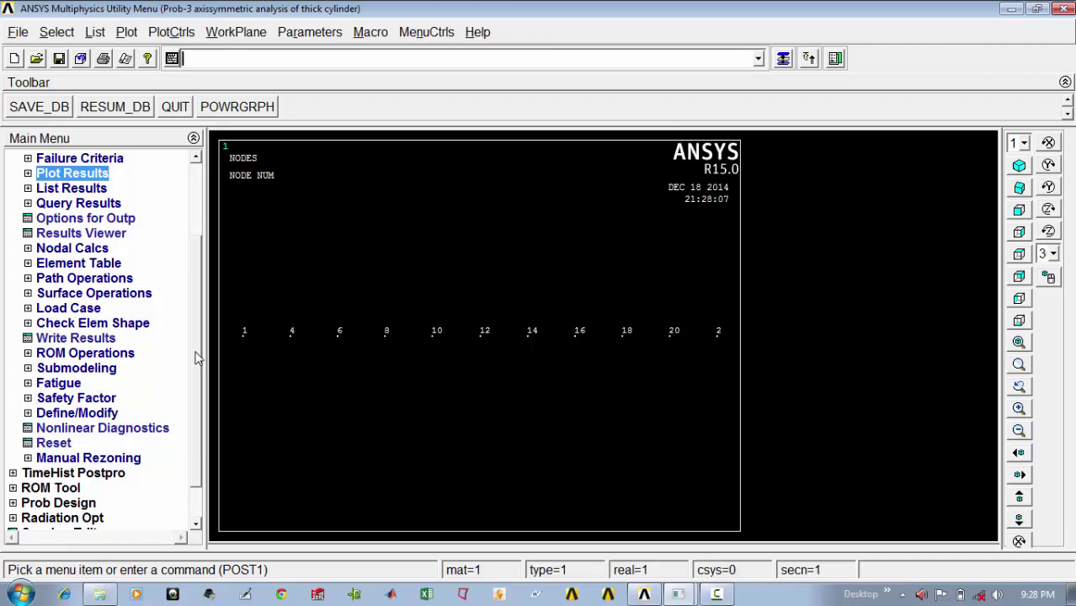
pyautogui.moveTo(192, 356); pyautogui.dragTo(199, 401)
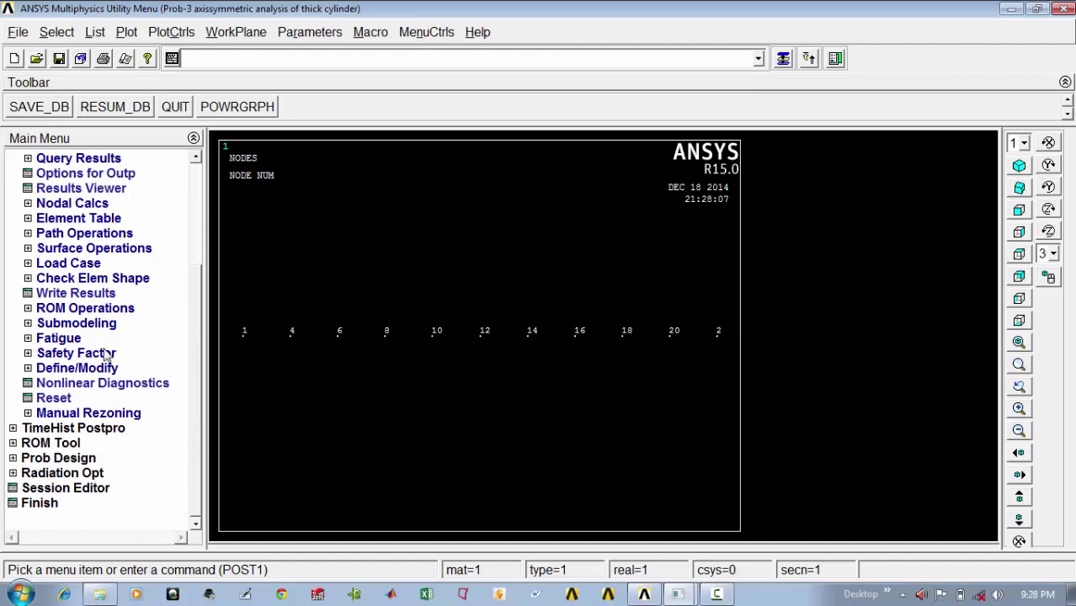
pyautogui.click(84, 234)
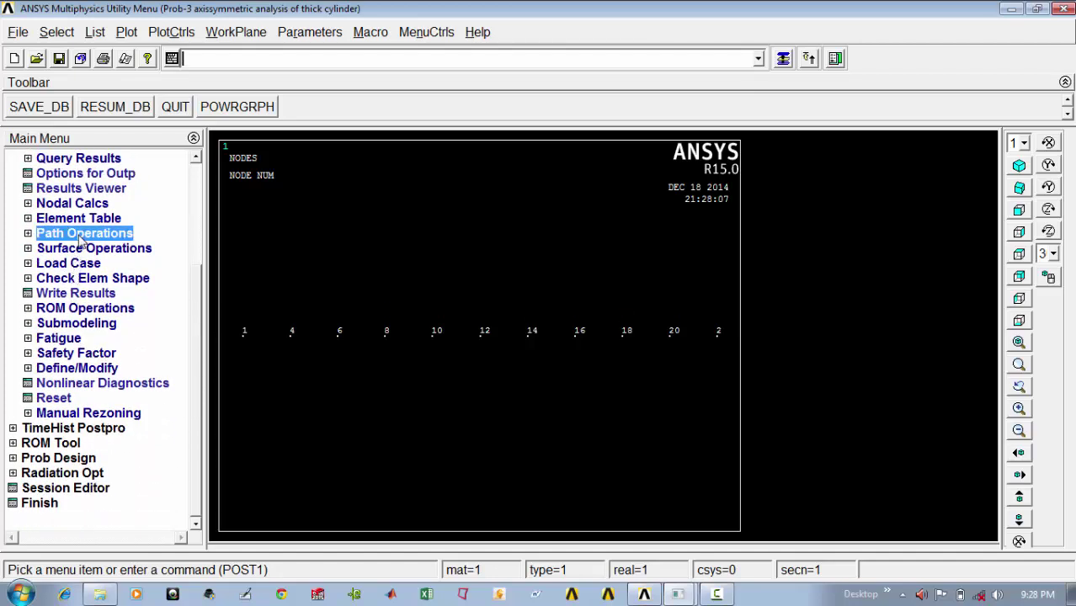
pyautogui.click(86, 250)
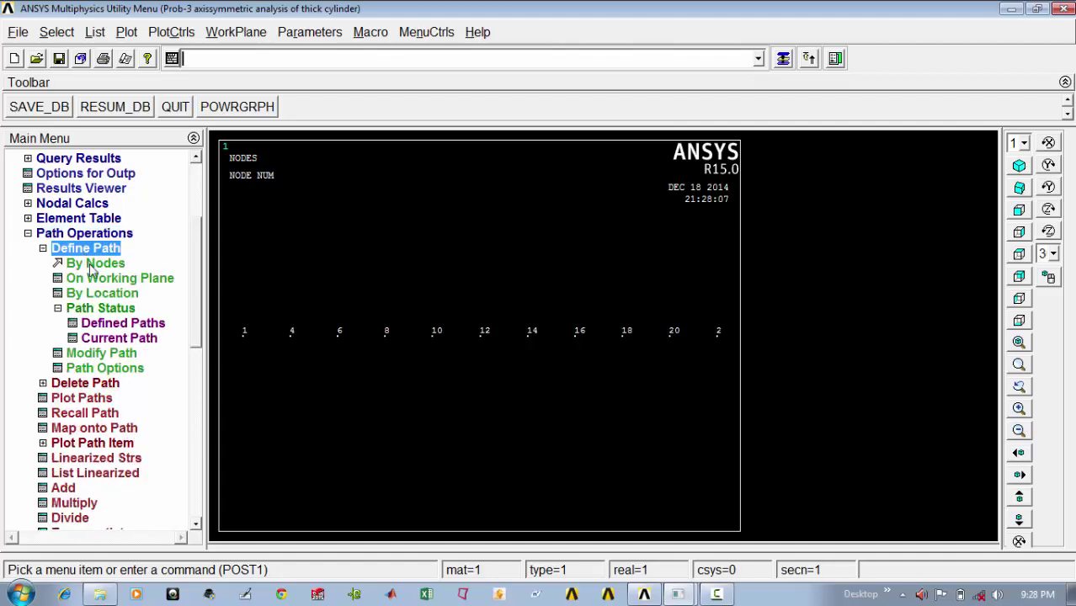
pyautogui.click(91, 265)
pyautogui.click(238, 337)
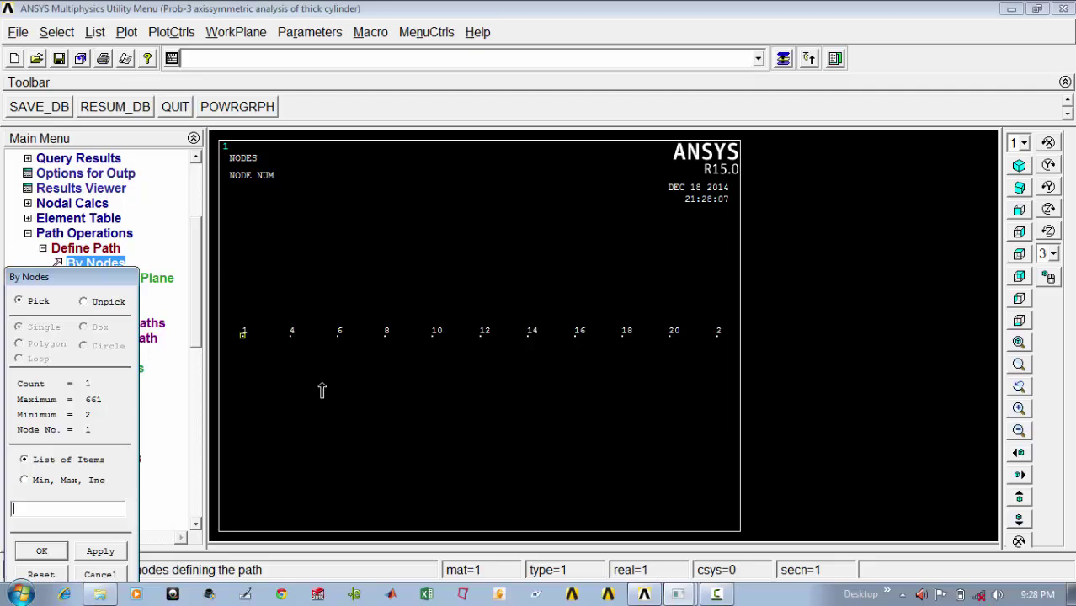
pyautogui.click(709, 348)
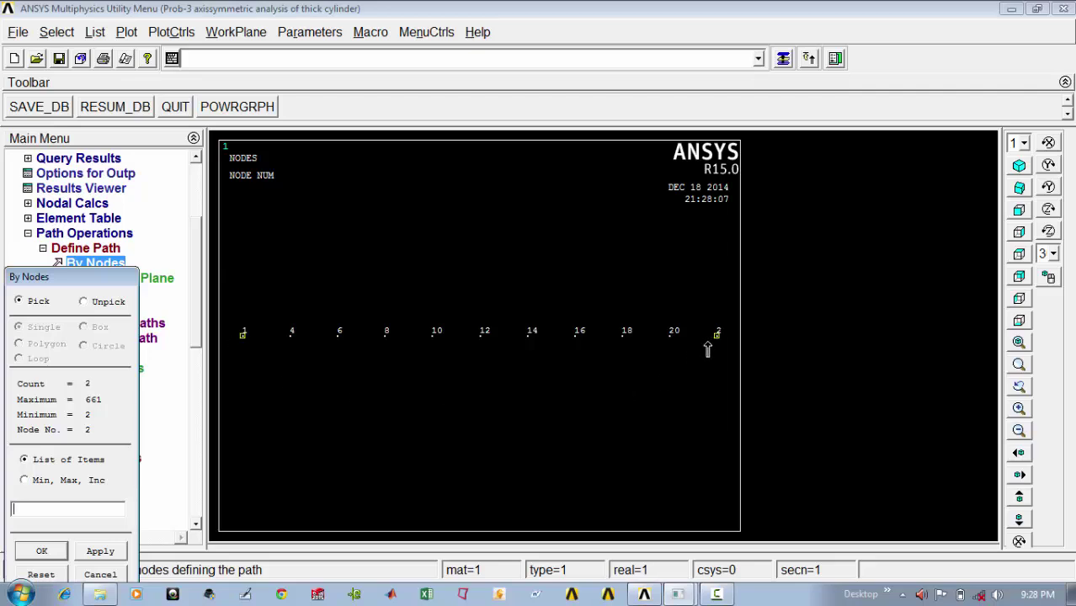
pyautogui.click(41, 551)
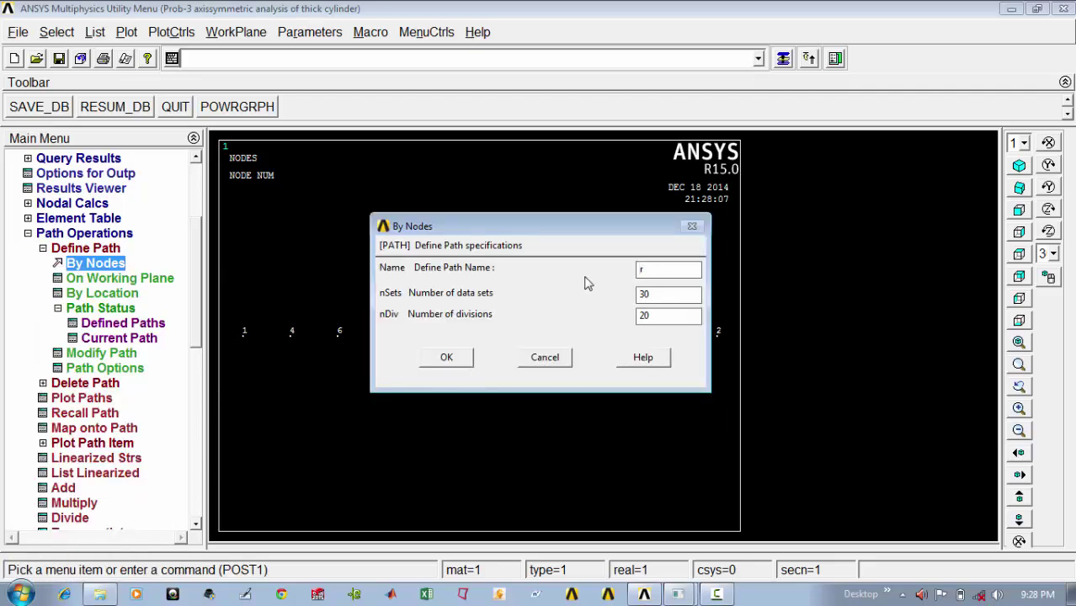
pyautogui.click(459, 360)
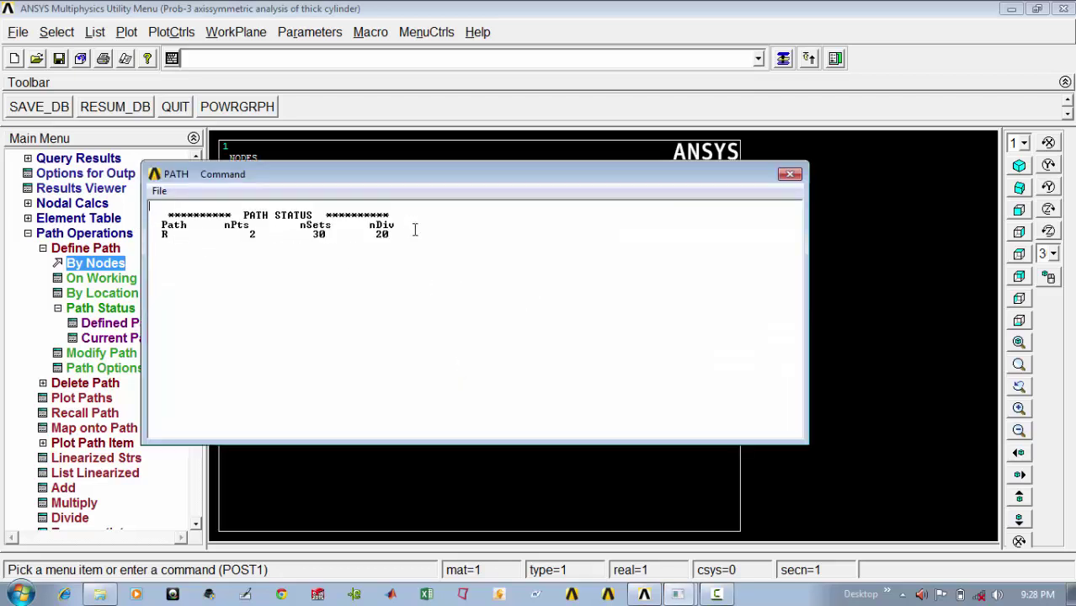
pyautogui.click(790, 174)
# - Map the X-direction stress SX onto the path with the label R_D
pyautogui.scroll(-2, 200, 341)
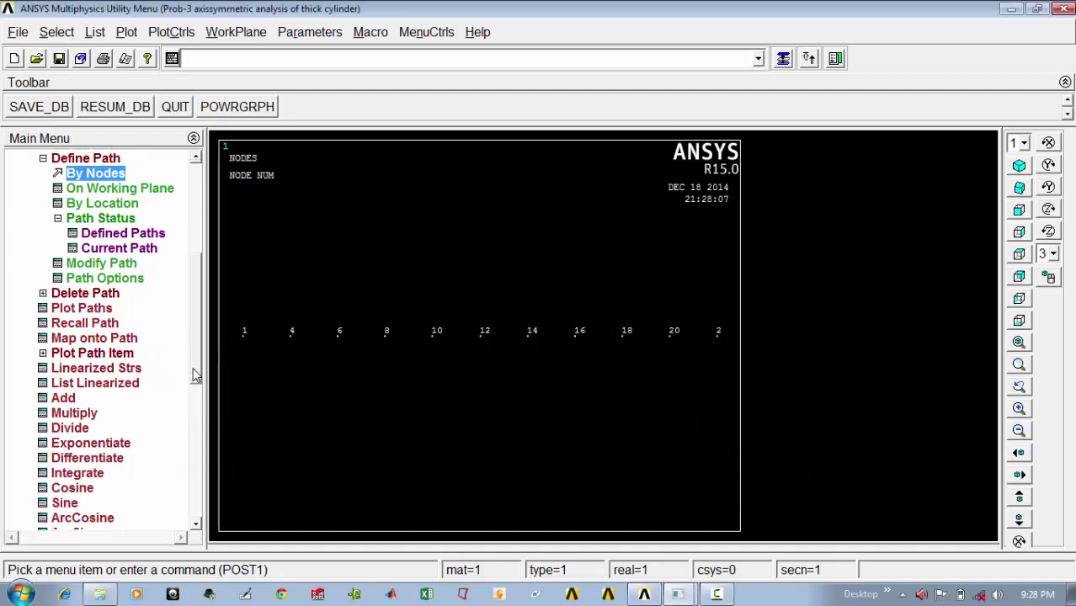
pyautogui.click(126, 339)
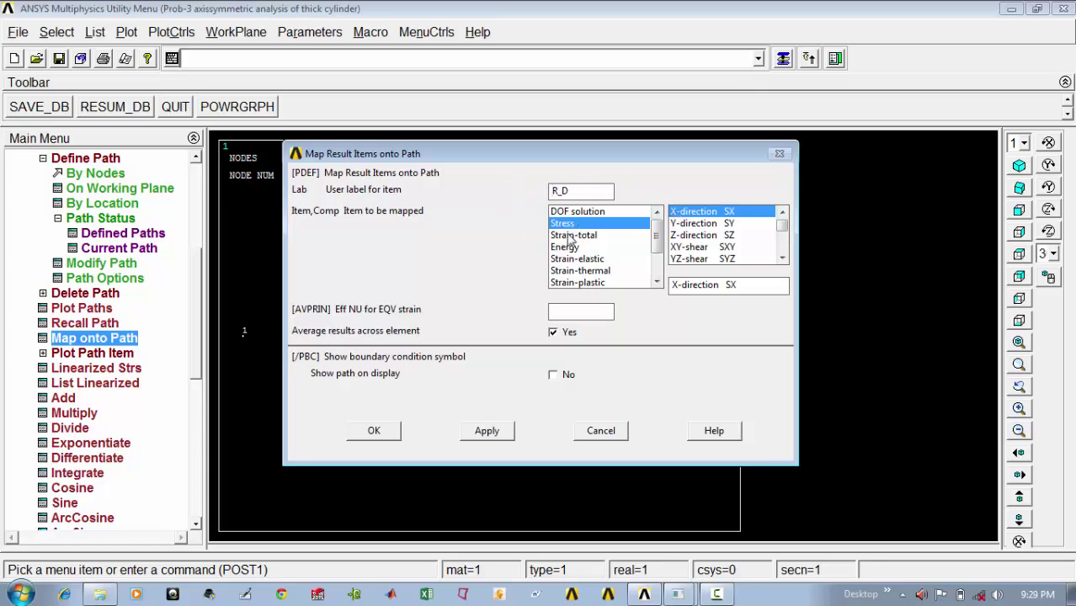
pyautogui.click(376, 434)
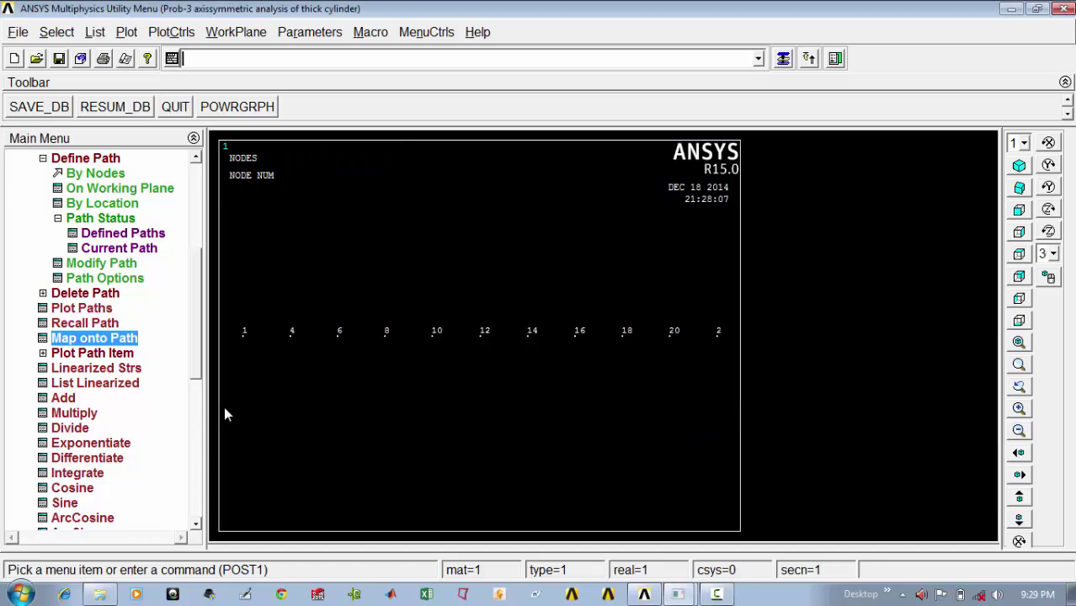
# - Map the Z-direction stress SZ onto the path with the label H_D
pyautogui.click(123, 341)
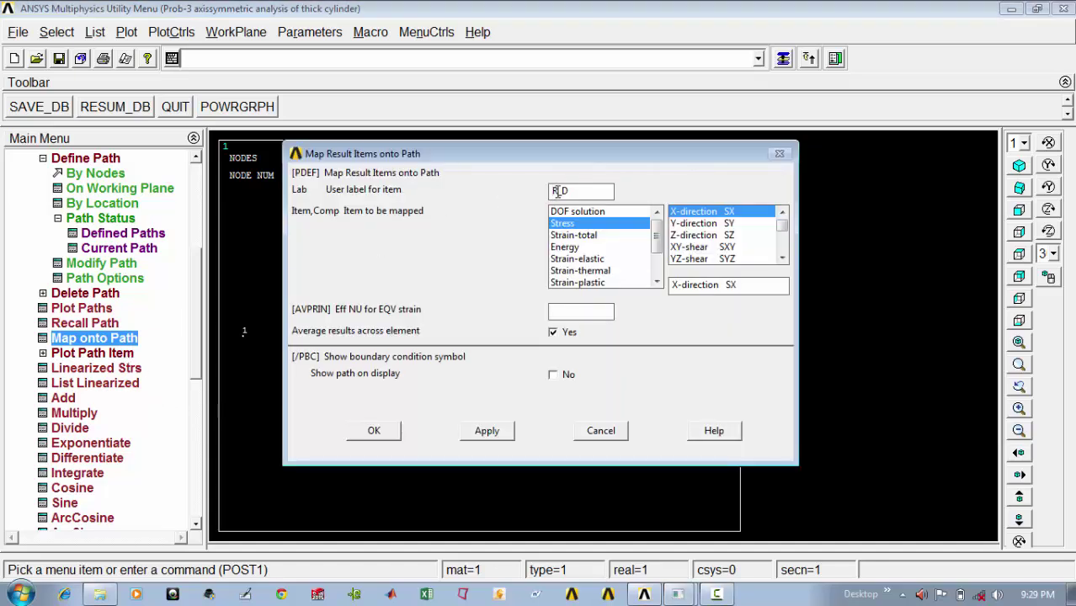
pyautogui.moveTo(557, 192); pyautogui.dragTo(529, 197)
pyautogui.write('H')
pyautogui.moveTo(497, 156); pyautogui.dragTo(399, 124)
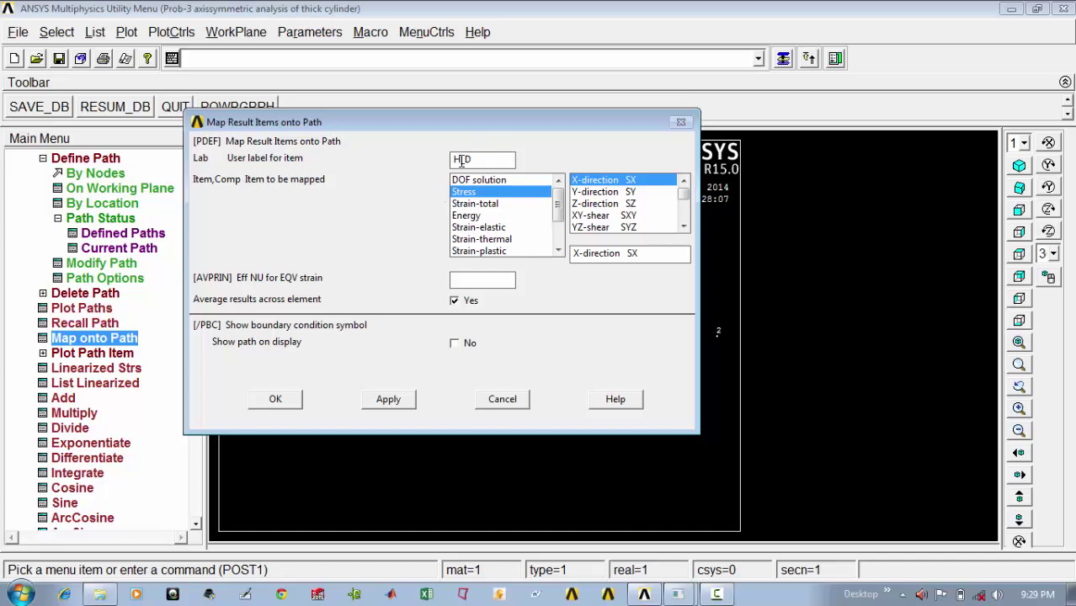
pyautogui.click(585, 204)
pyautogui.click(289, 397)
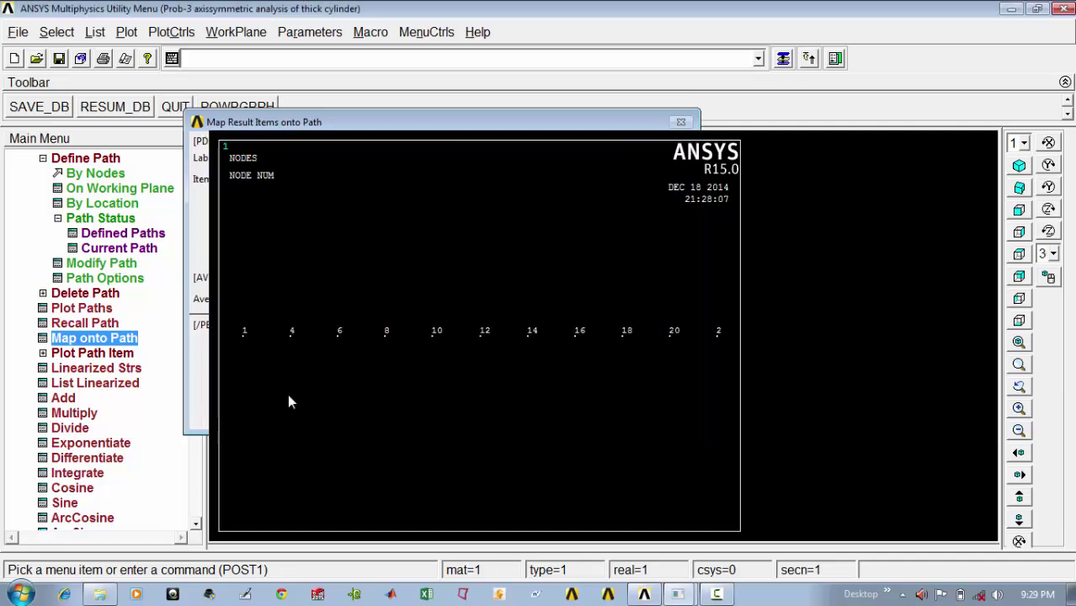
# - Plot the path items R_D and H_D together on a graph
pyautogui.click(108, 353)
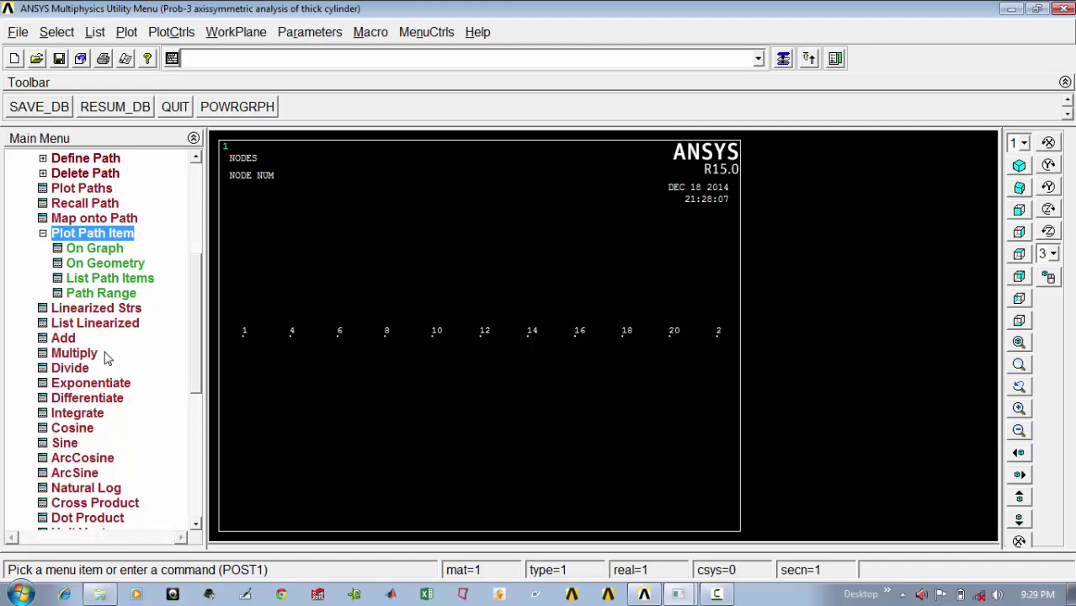
pyautogui.click(101, 251)
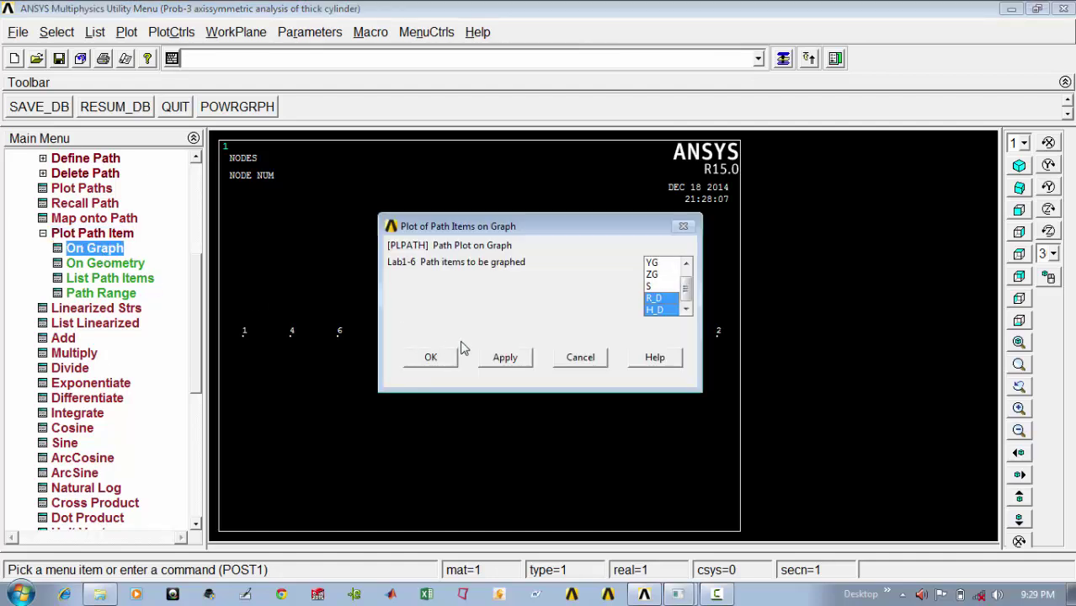
pyautogui.click(427, 357)
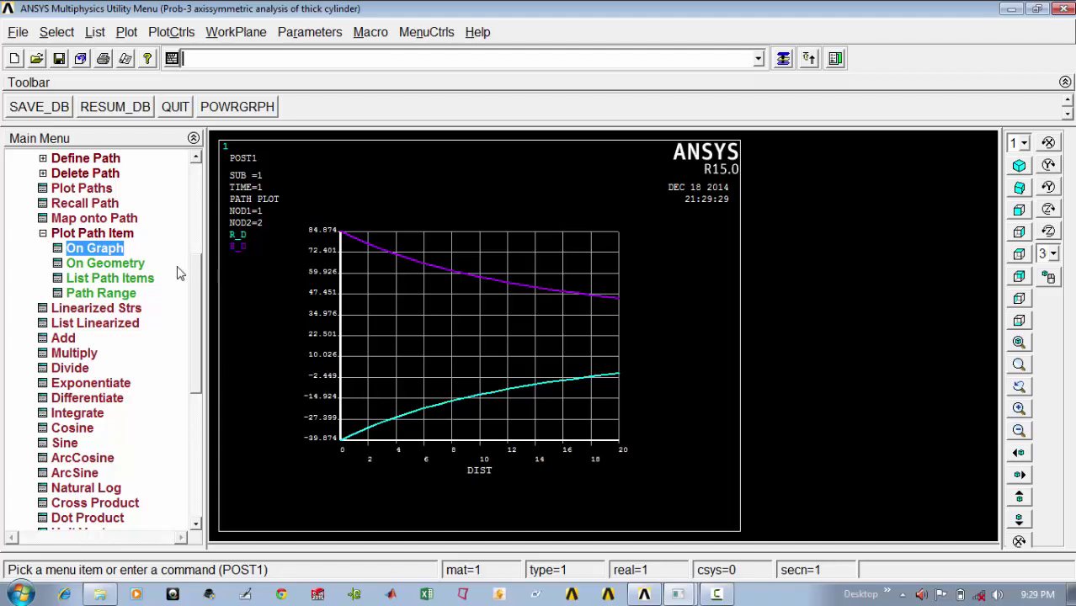
# - Select everything in the model again and plot the areas
pyautogui.scroll(5, 202, 267)
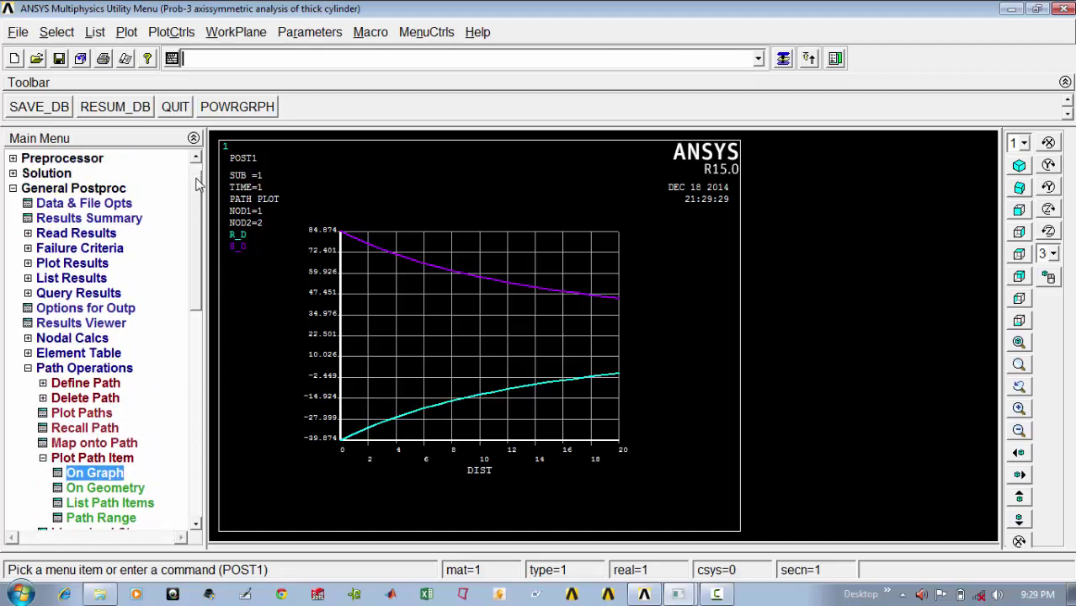
pyautogui.click(55, 32)
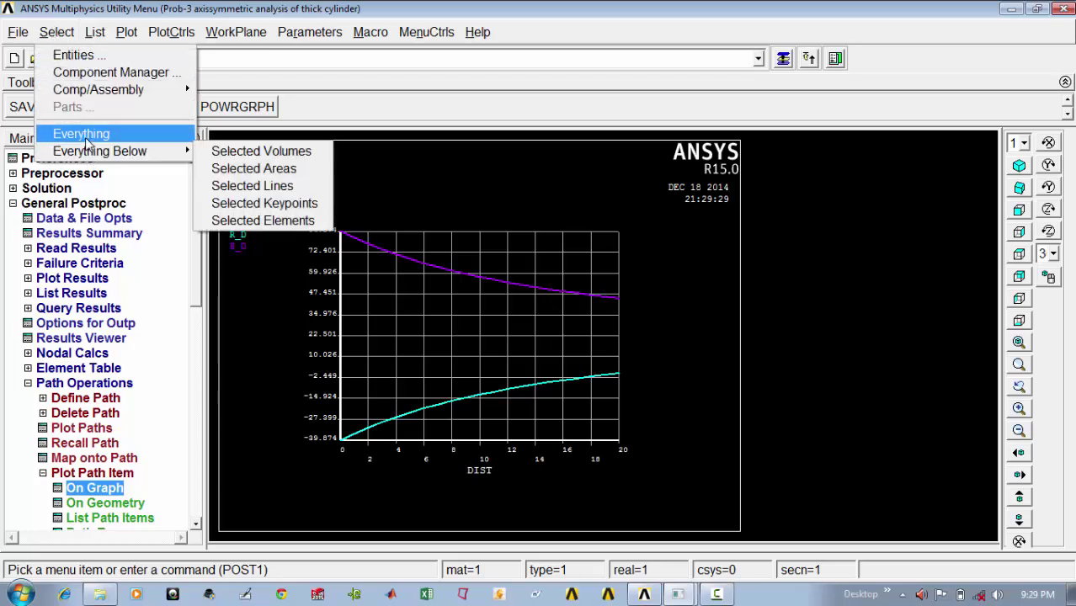
pyautogui.click(84, 136)
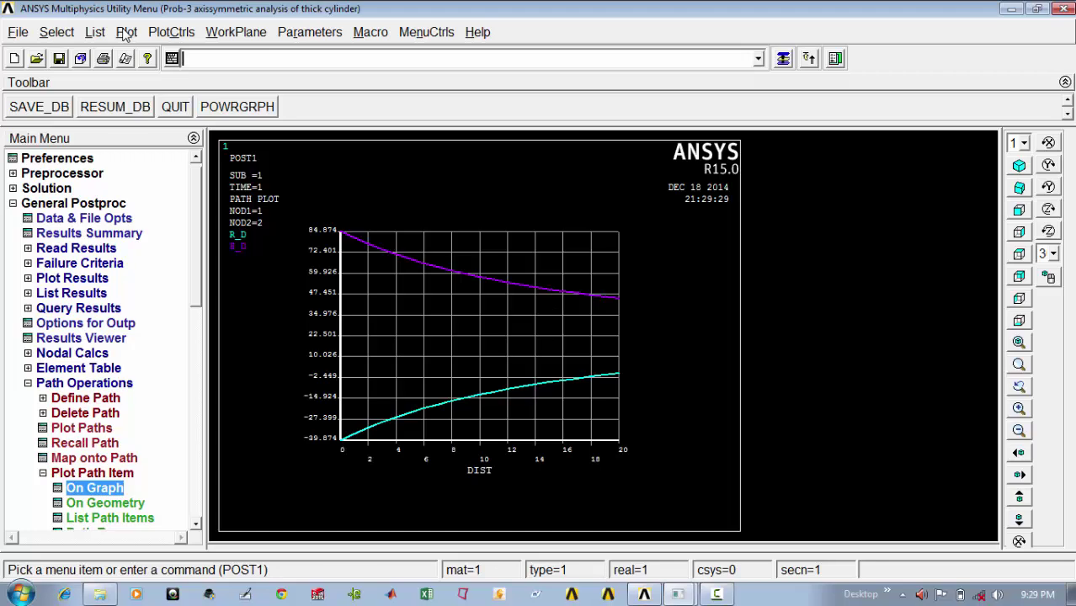
pyautogui.click(126, 32)
pyautogui.click(141, 118)
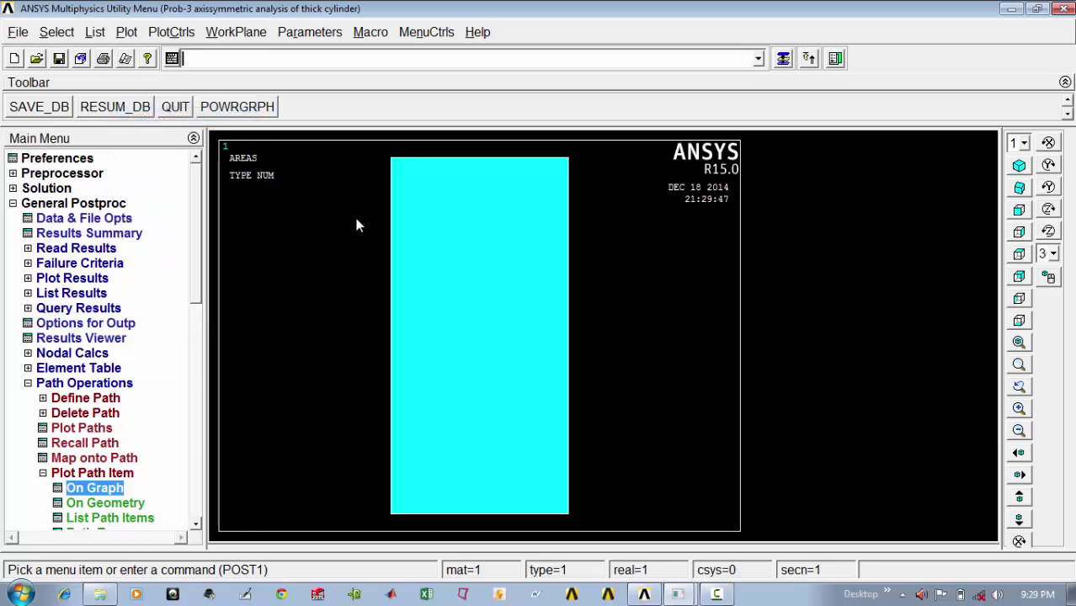
# - Apply full 2D axisymmetric expansion to the display and plot the volumes
pyautogui.click(172, 34)
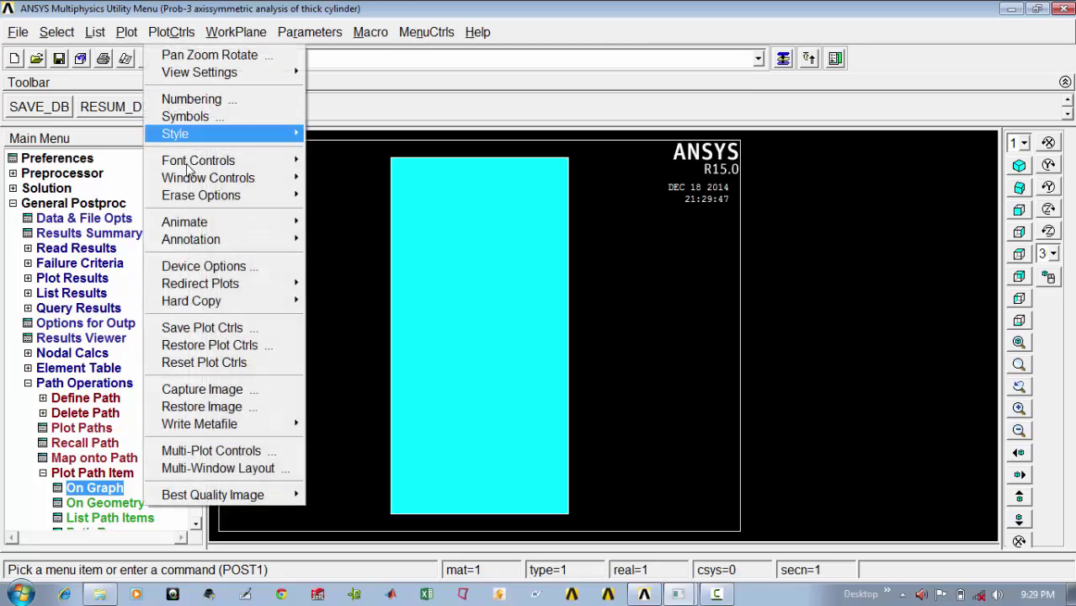
pyautogui.moveTo(193, 135)
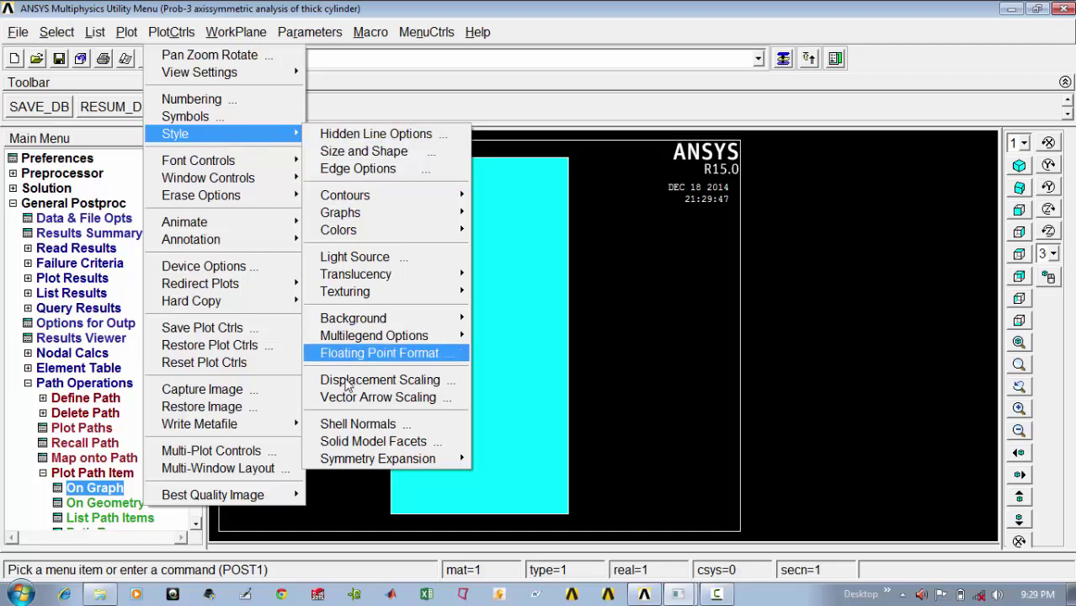
pyautogui.moveTo(347, 470)
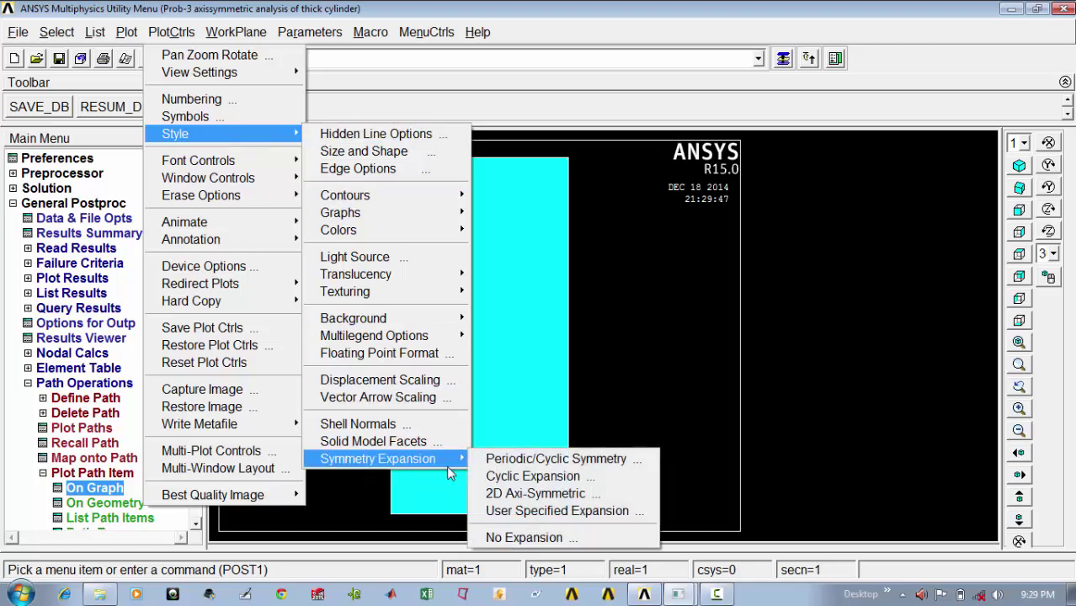
pyautogui.click(549, 496)
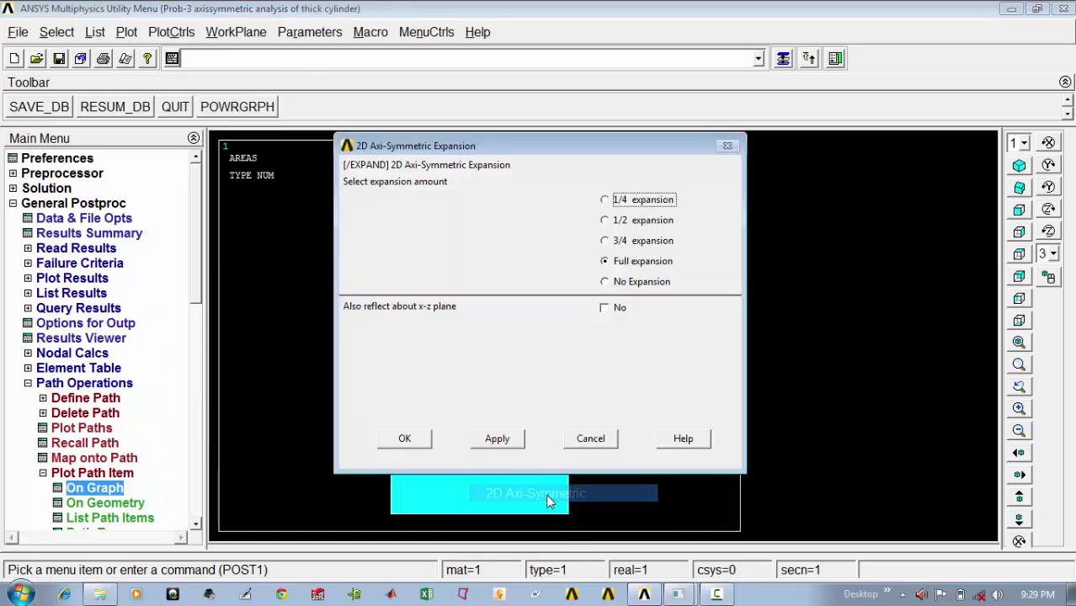
pyautogui.click(406, 440)
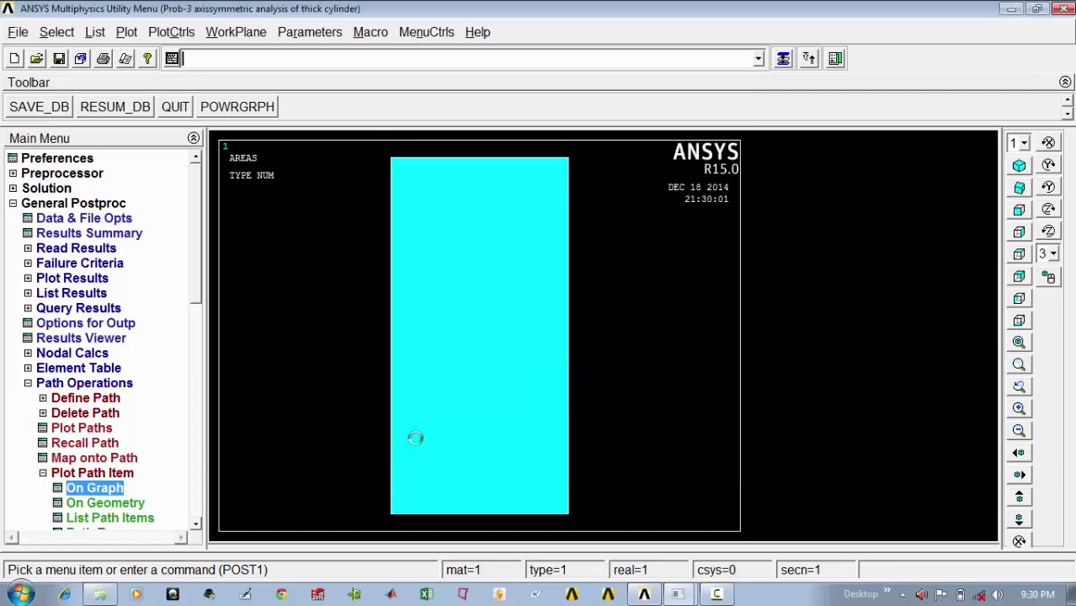
pyautogui.click(124, 34)
pyautogui.click(151, 135)
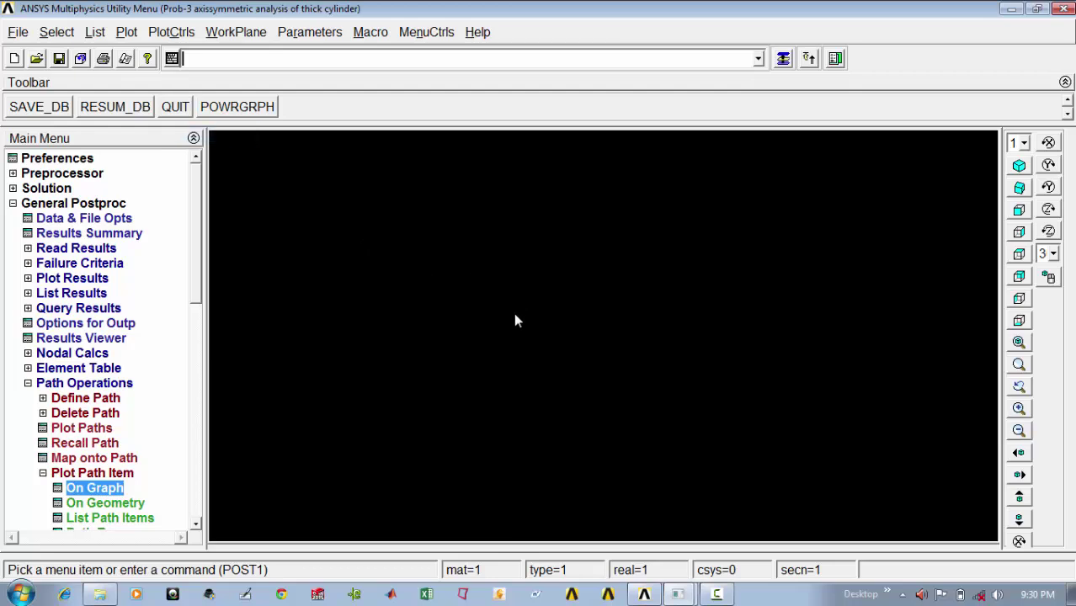
# - Plot the areas and contour the nodal solution's Z-component of stress on the expanded model with deformed shape only
pyautogui.click(126, 32)
pyautogui.click(156, 113)
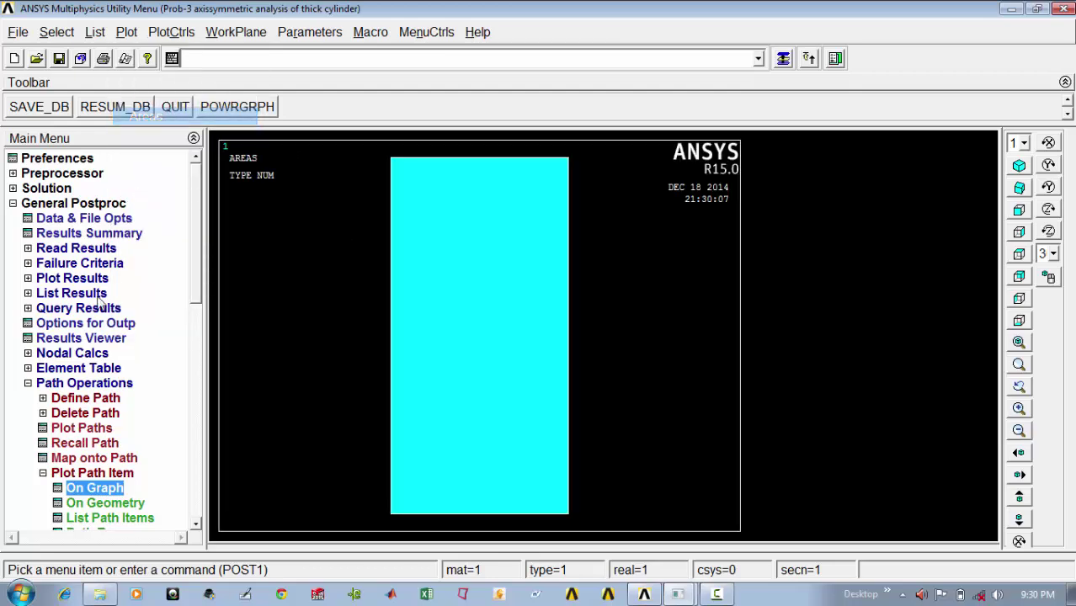
pyautogui.click(39, 386)
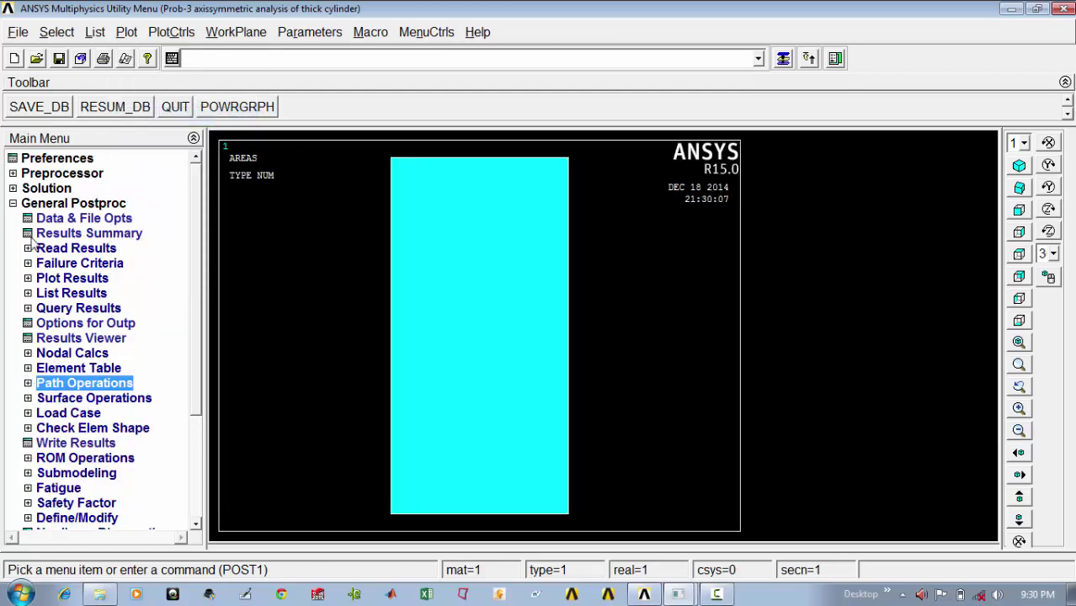
pyautogui.click(16, 204)
pyautogui.click(15, 204)
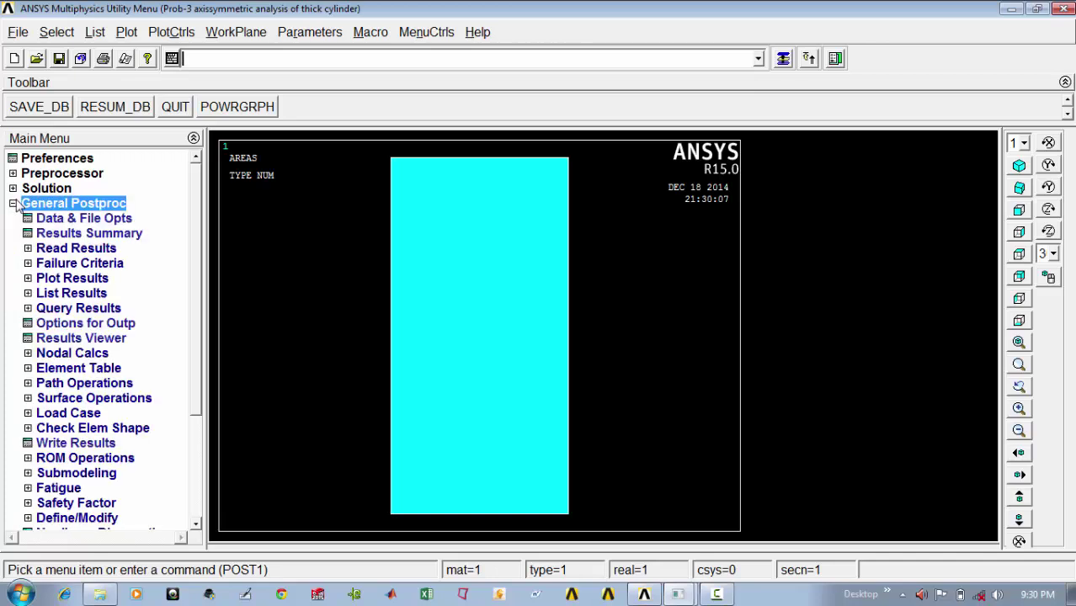
pyautogui.click(29, 278)
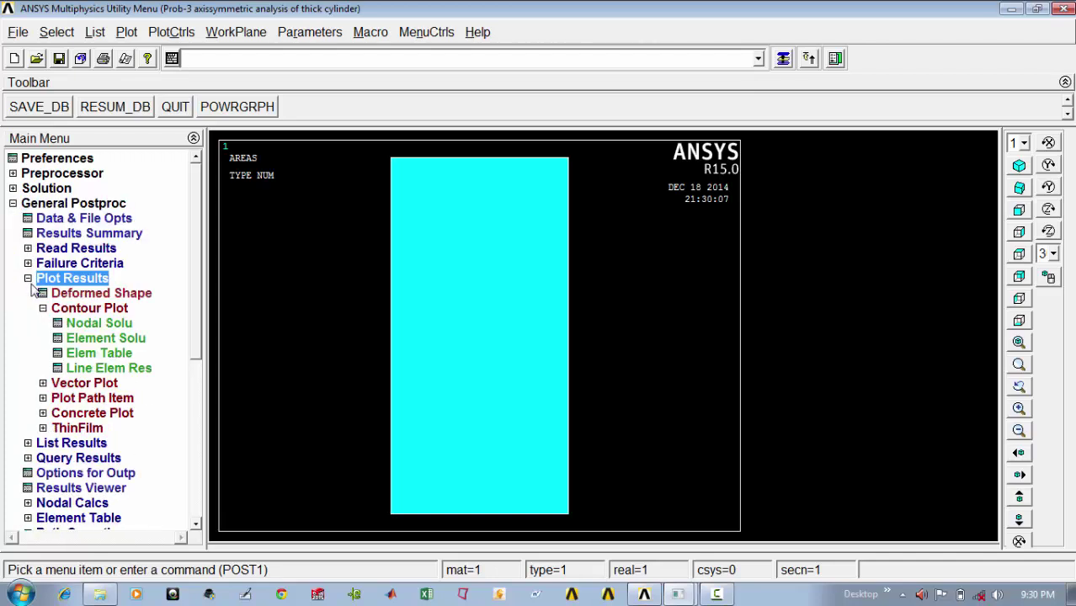
pyautogui.doubleClick(72, 329)
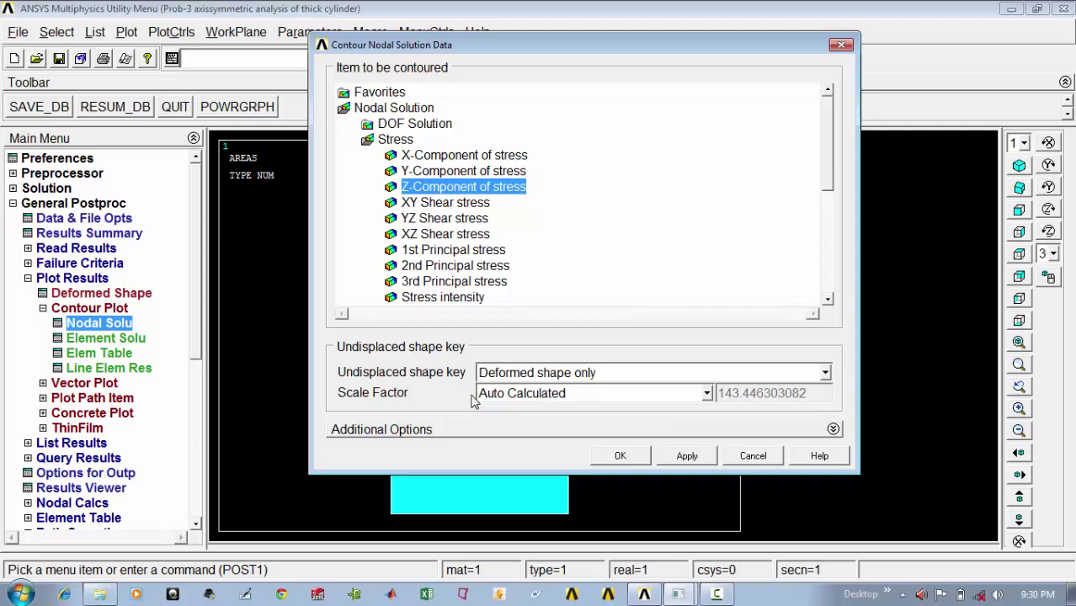
pyautogui.click(623, 456)
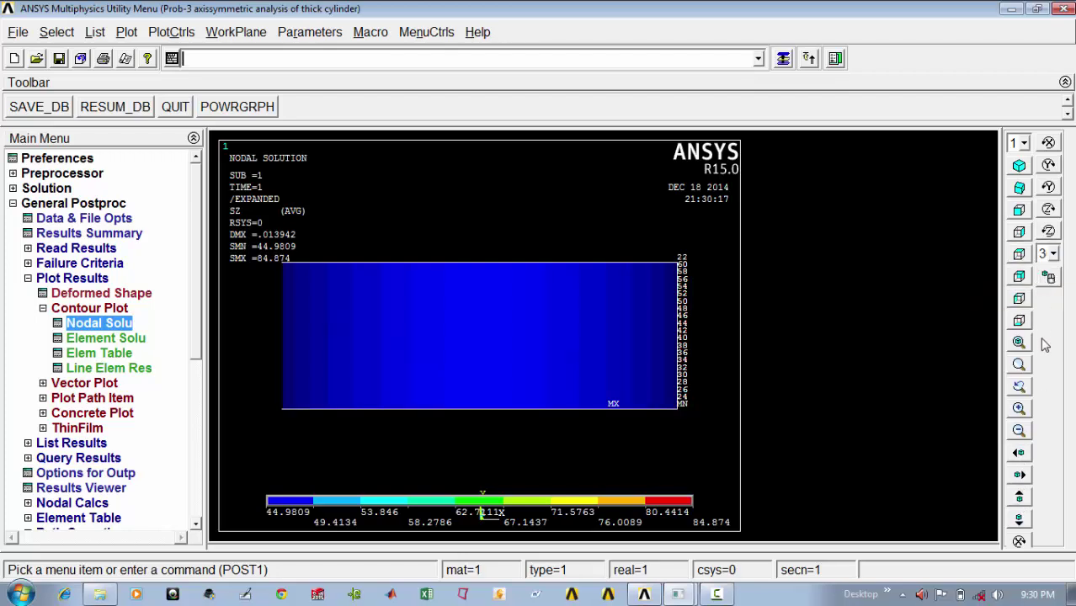
# - Rotate the expanded stress contour plot dynamically into a tilted 3D view that looks into the cylinder's bore
pyautogui.click(1048, 276)
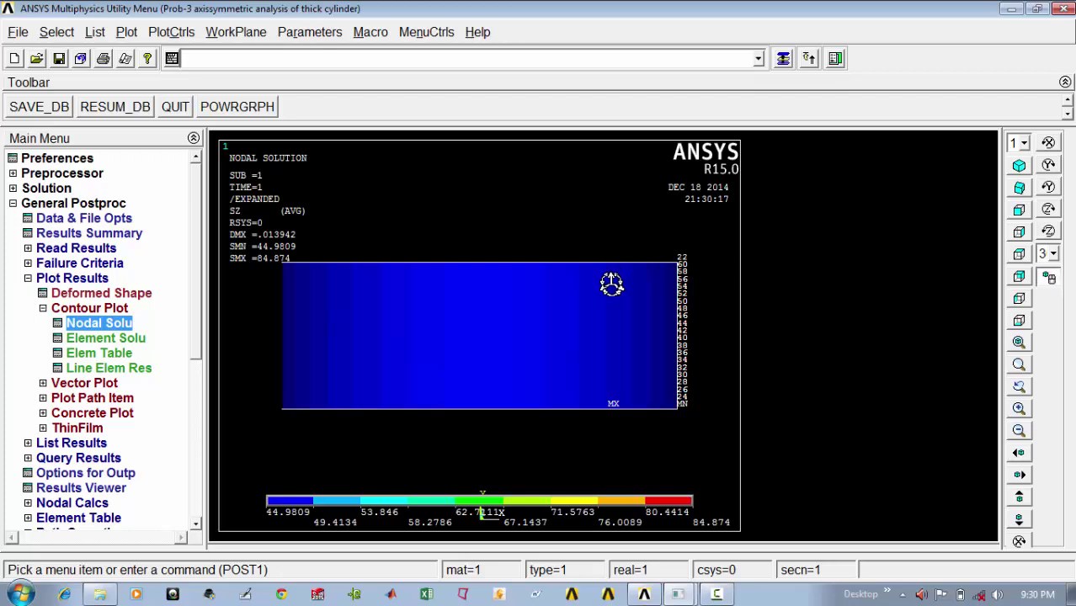
pyautogui.moveTo(612, 284)
pyautogui.mouseDown()
pyautogui.moveTo(542, 367)
pyautogui.moveTo(600, 298)
pyautogui.moveTo(586, 367)
pyautogui.moveTo(615, 271)
pyautogui.mouseUp()
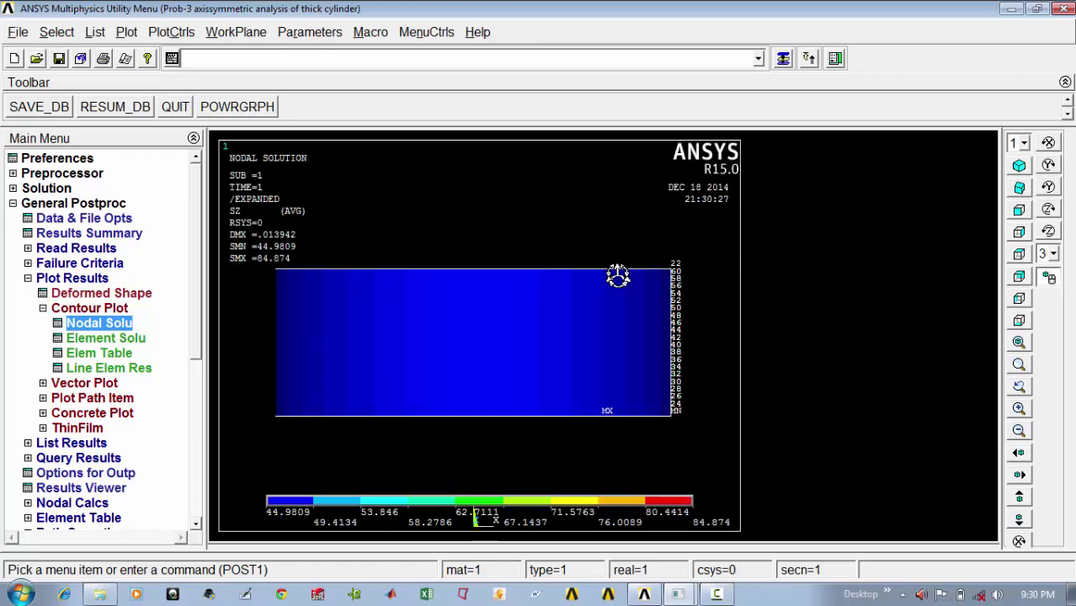
pyautogui.moveTo(617, 277); pyautogui.dragTo(593, 286, button='right')
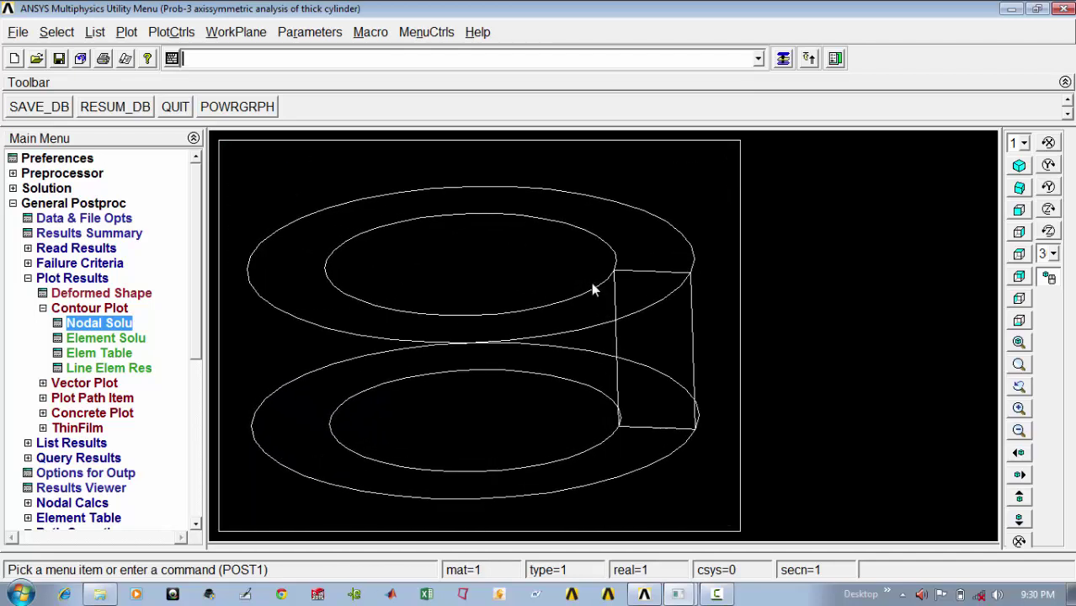